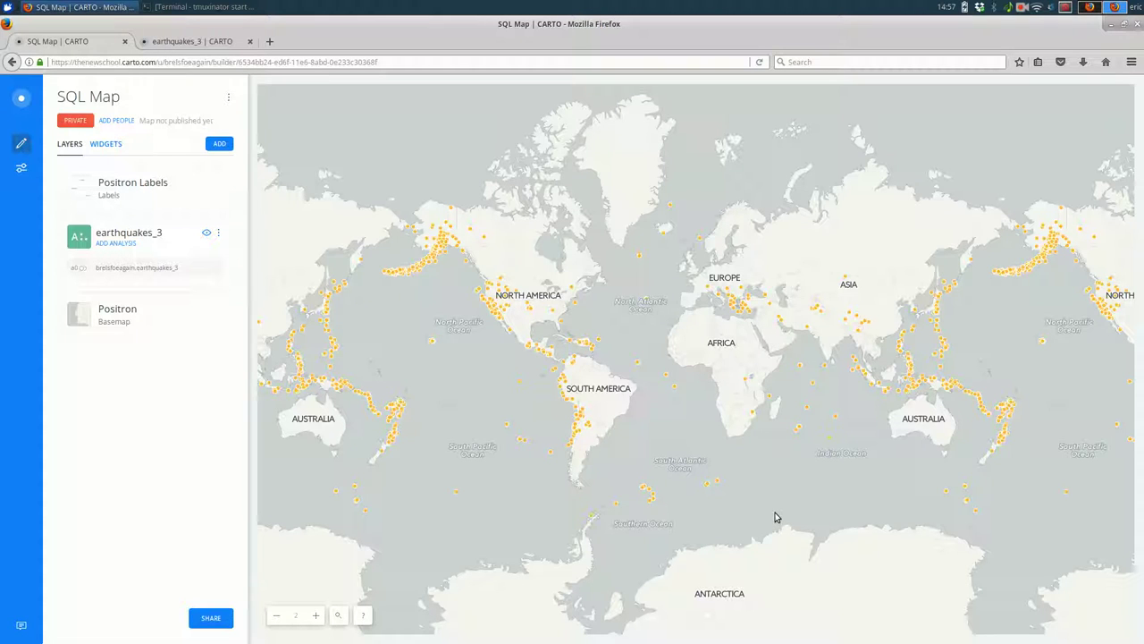
Pan the world map slightly left and then back to the right.
{"action": "left_click_drag", "start_coordinate": [748, 470], "coordinate": [699, 457]}
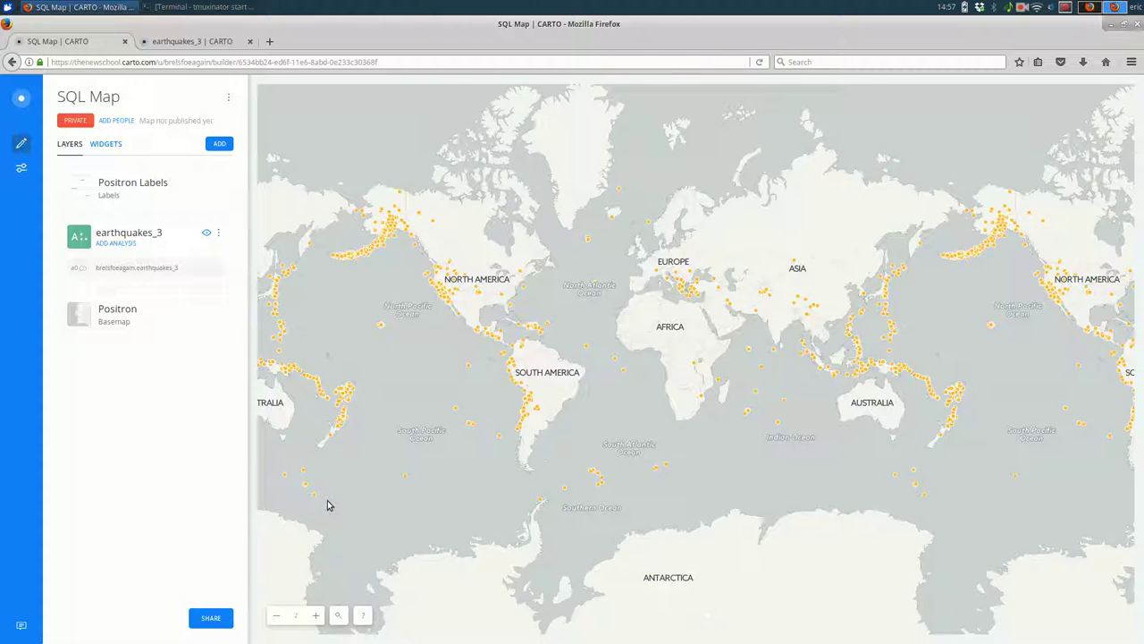
{"action": "left_click_drag", "start_coordinate": [572, 399], "coordinate": [593, 404]}
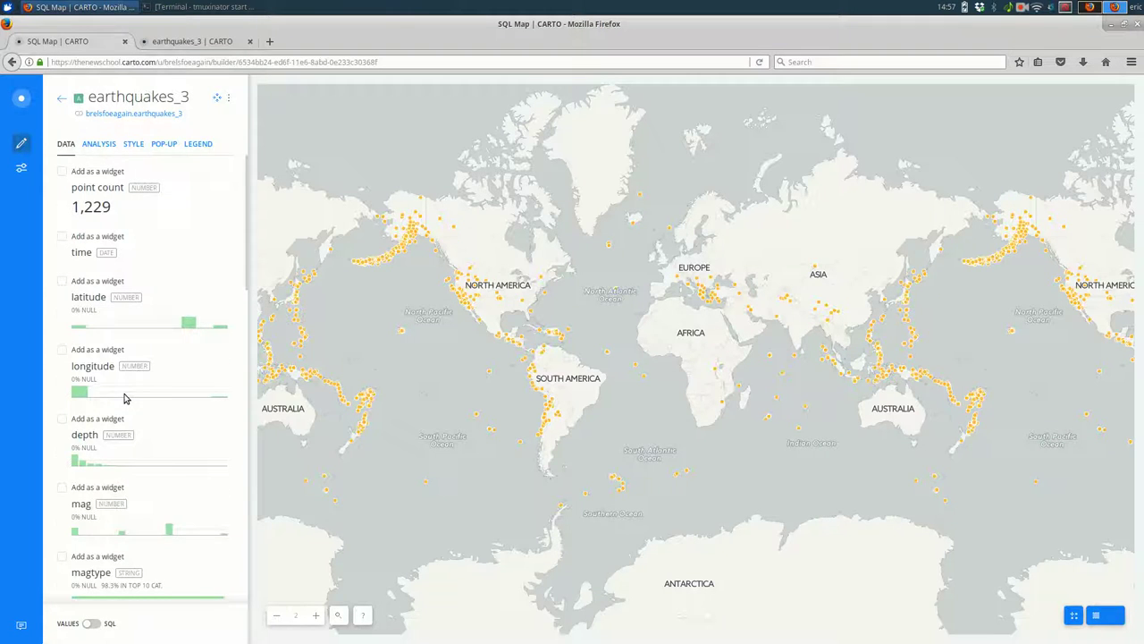
Scroll the data panel and switch the earthquakes_3 layer to SQL mode.
{"action": "scroll", "coordinate": [125, 400], "scroll_direction": "down", "scroll_amount": 1}
{"action": "scroll", "coordinate": [125, 400], "scroll_direction": "down", "scroll_amount": 4}
{"action": "scroll", "coordinate": [125, 399], "scroll_direction": "down", "scroll_amount": 2}
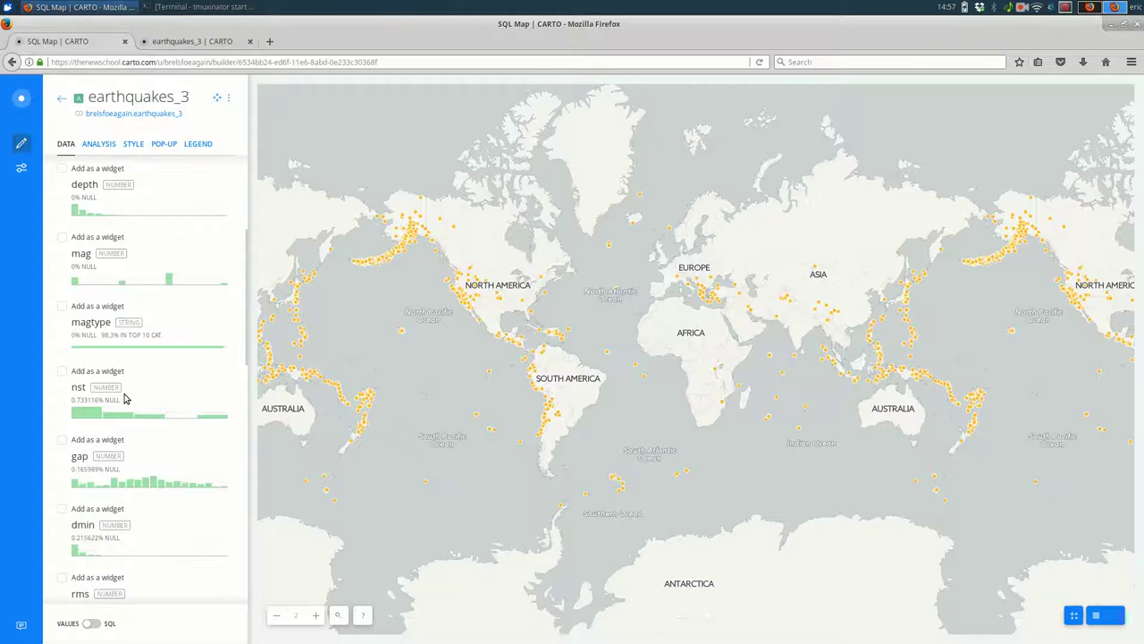
{"action": "scroll", "coordinate": [125, 400], "scroll_direction": "down", "scroll_amount": 4}
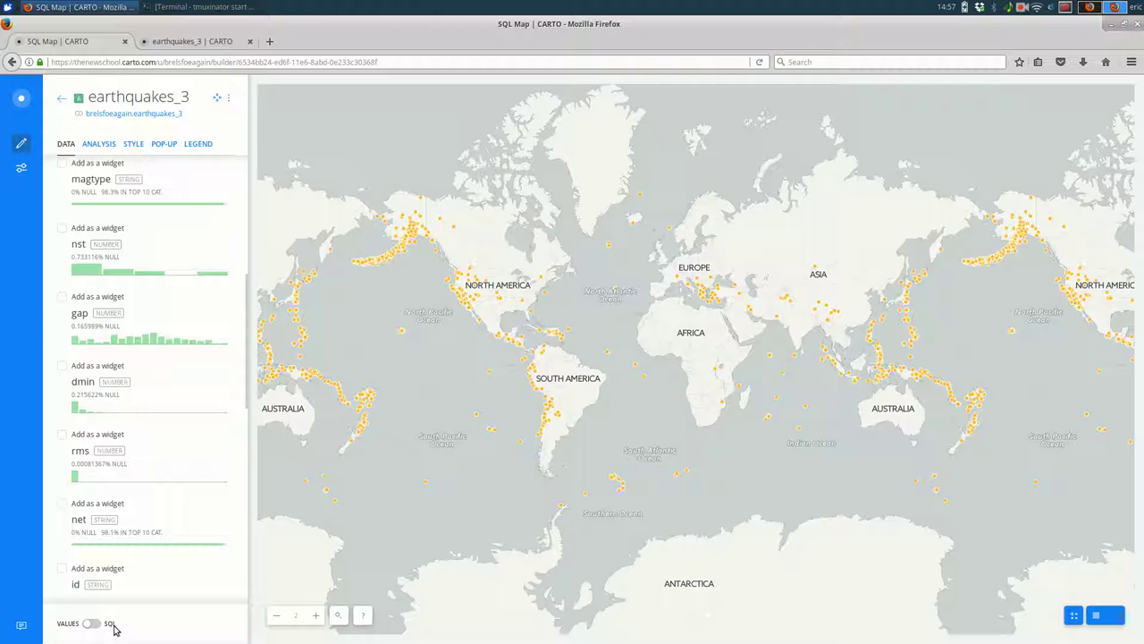
{"action": "left_click", "coordinate": [91, 623]}
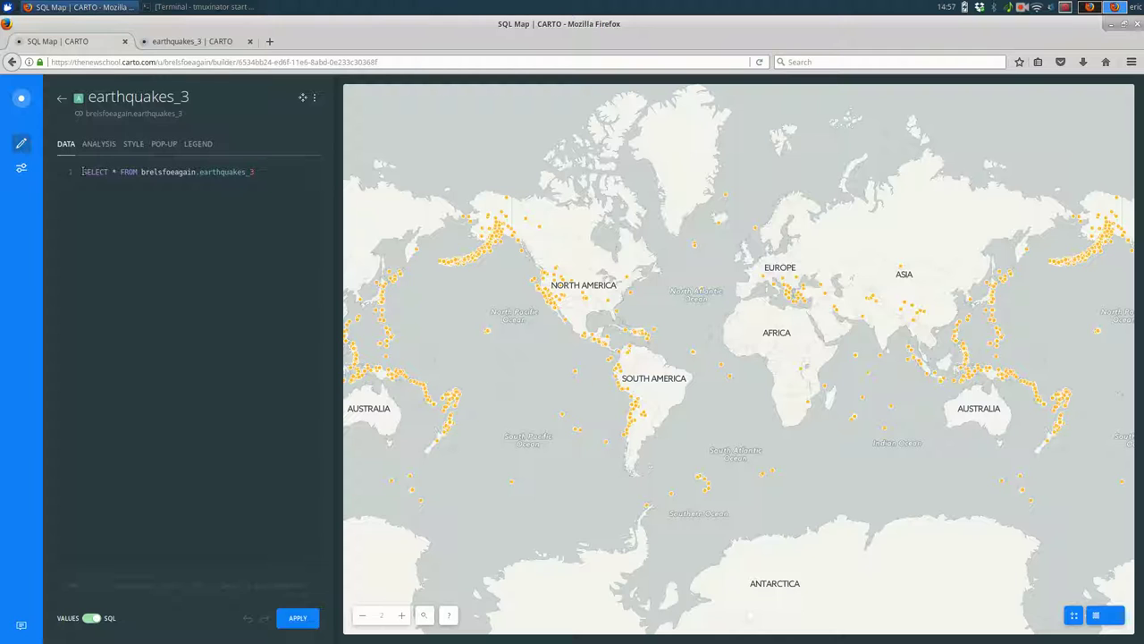
Highlight the SELECT clause and the earthquakes_3 table name in the query.
{"action": "left_click_drag", "start_coordinate": [82, 172], "coordinate": [139, 172]}
{"action": "left_click", "coordinate": [166, 187]}
{"action": "left_click", "coordinate": [178, 178]}
Visit the earthquakes_3 dataset page, then return and browse the records as a scrolled table.
{"action": "left_click", "coordinate": [200, 39]}
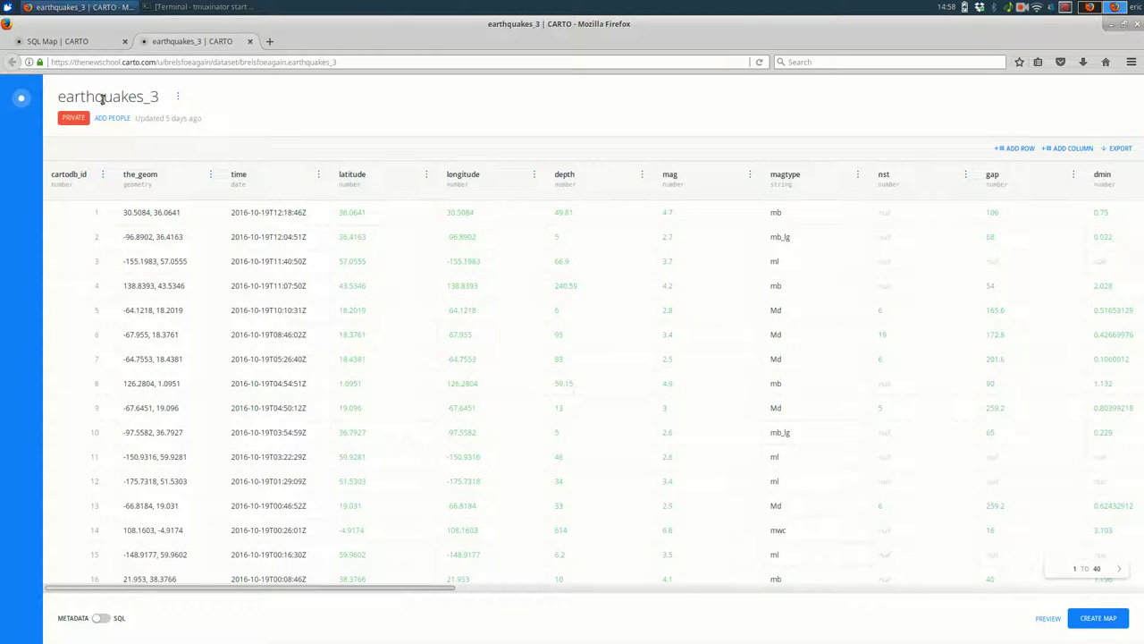
{"action": "left_click", "coordinate": [62, 41]}
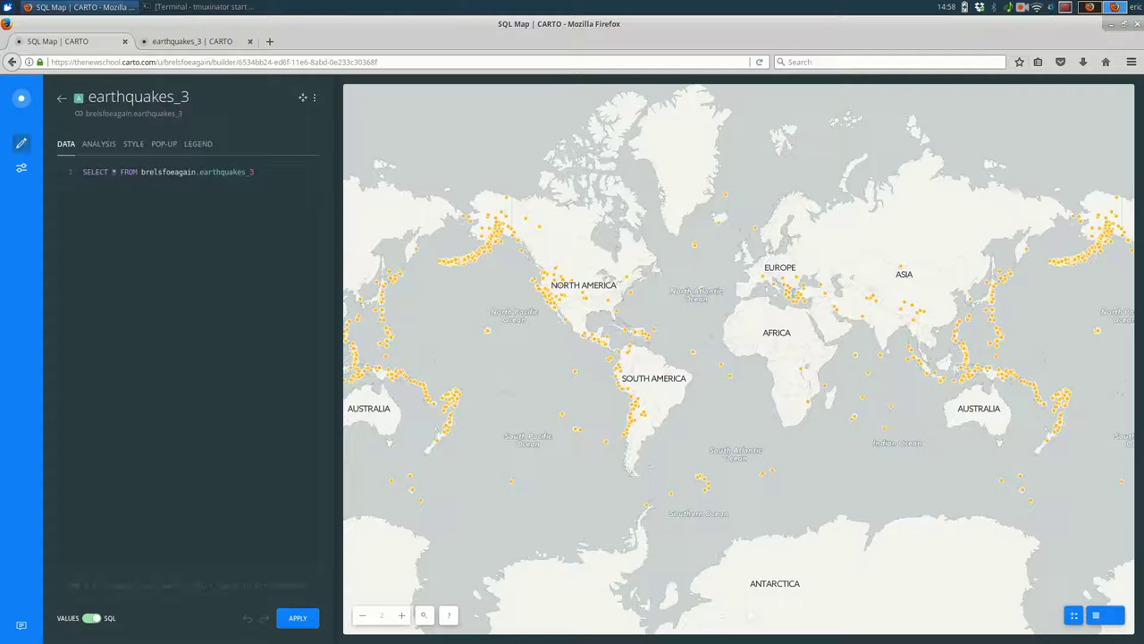
{"action": "left_click", "coordinate": [1098, 620]}
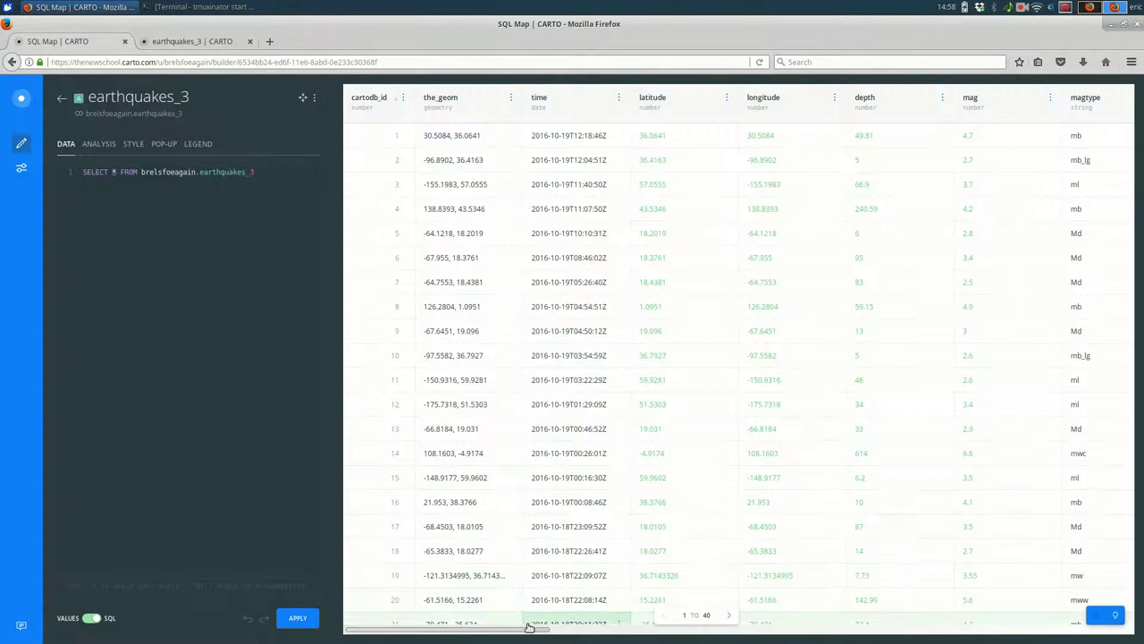
{"action": "left_click_drag", "start_coordinate": [527, 636], "coordinate": [751, 457]}
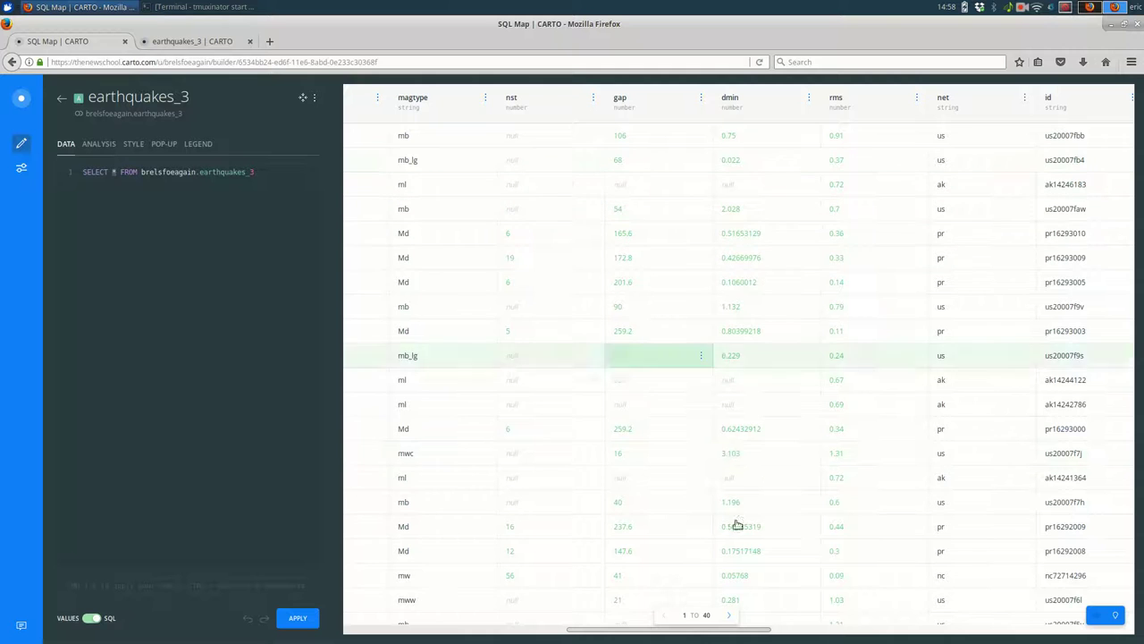
{"action": "left_click_drag", "start_coordinate": [748, 634], "coordinate": [659, 521]}
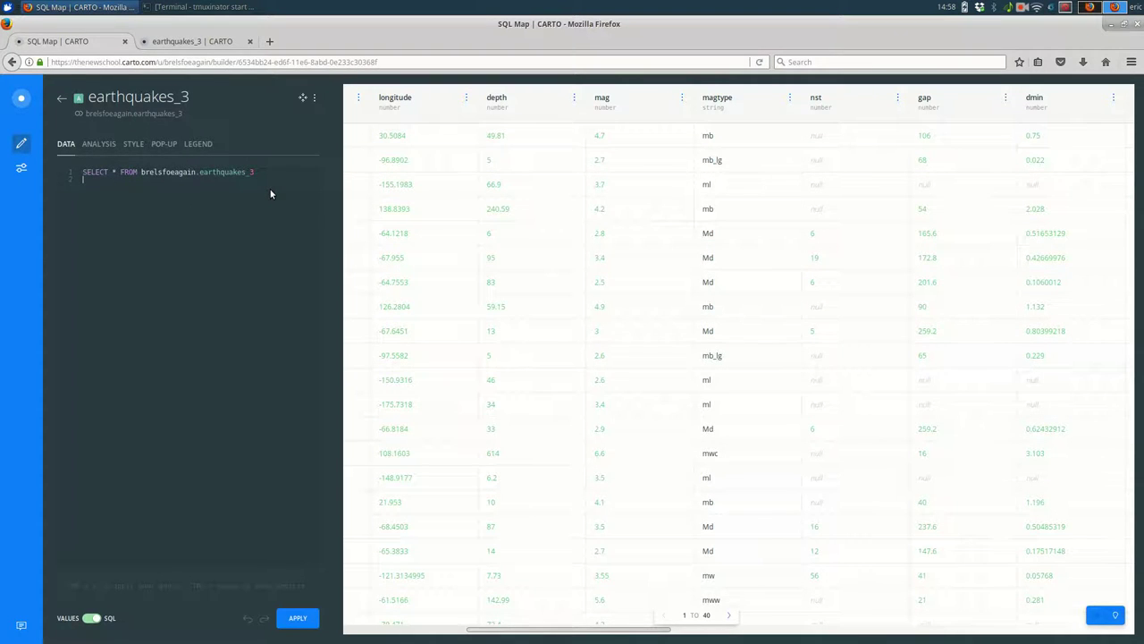
Enlarge the page and apply a WHERE mag > 4.5 filter to the query.
{"action": "key", "text": "ctrl+plus"}
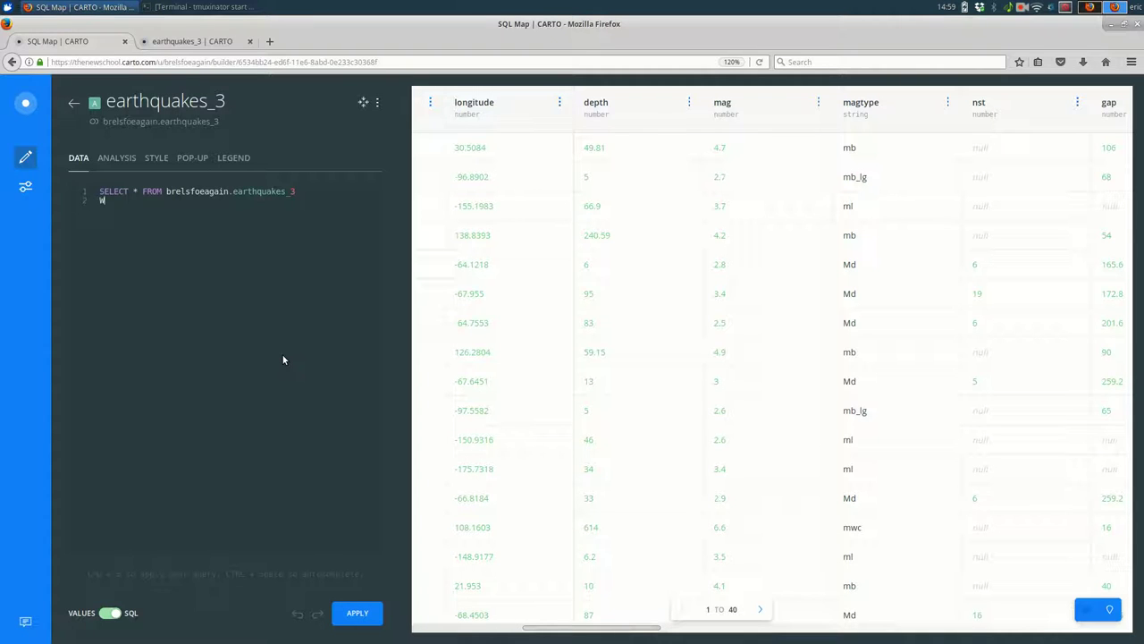
{"action": "type", "text": "ERE mag"}
{"action": "key", "text": "ctrl+space"}
{"action": "type", "text": "g"}
{"action": "left_click", "coordinate": [352, 619]}
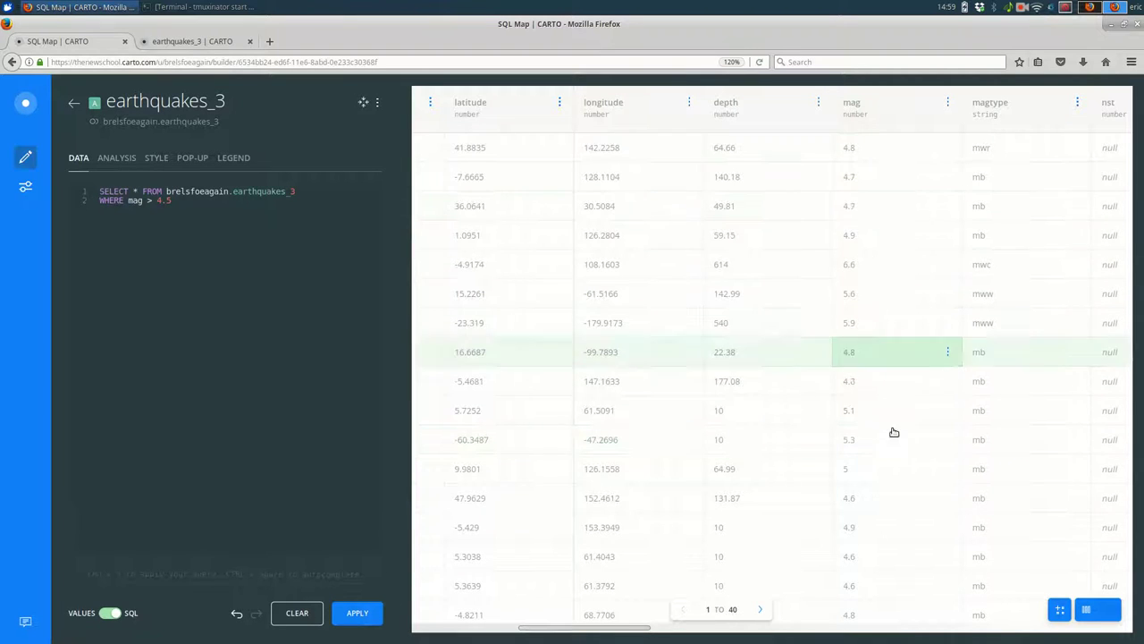
Inspect the filtered earthquakes on the map, then clear back to the SELECT * query.
{"action": "scroll", "coordinate": [1105, 189], "scroll_direction": "down", "scroll_amount": 5}
{"action": "scroll", "coordinate": [1037, 304], "scroll_direction": "down", "scroll_amount": 4}
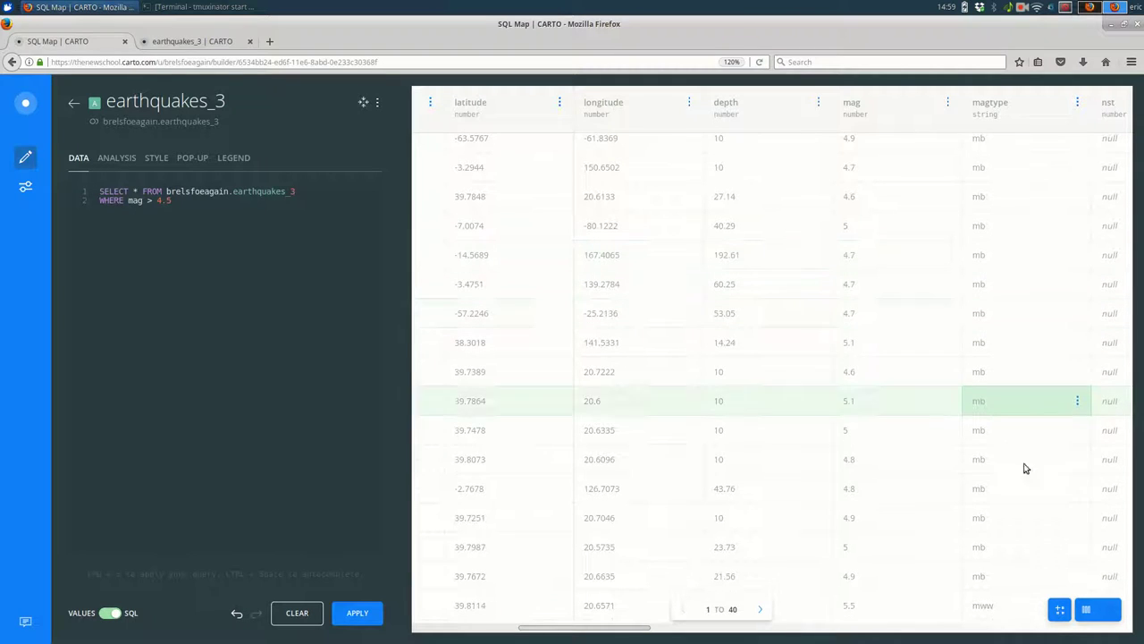
{"action": "left_click", "coordinate": [1113, 611]}
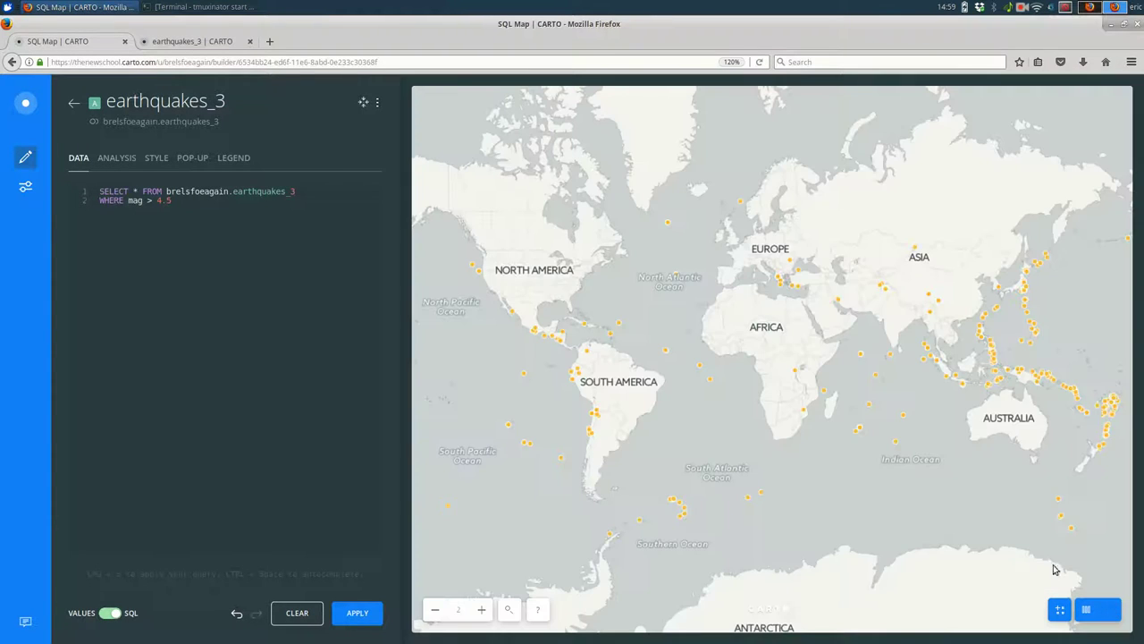
{"action": "left_click_drag", "start_coordinate": [754, 384], "coordinate": [875, 396]}
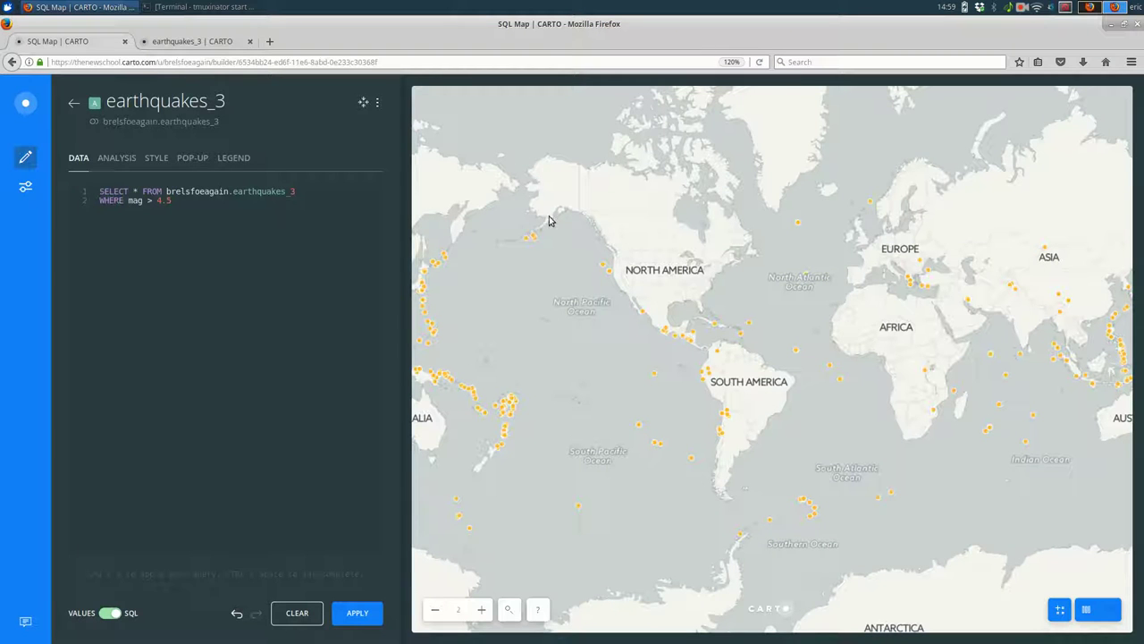
{"action": "left_click", "coordinate": [301, 613]}
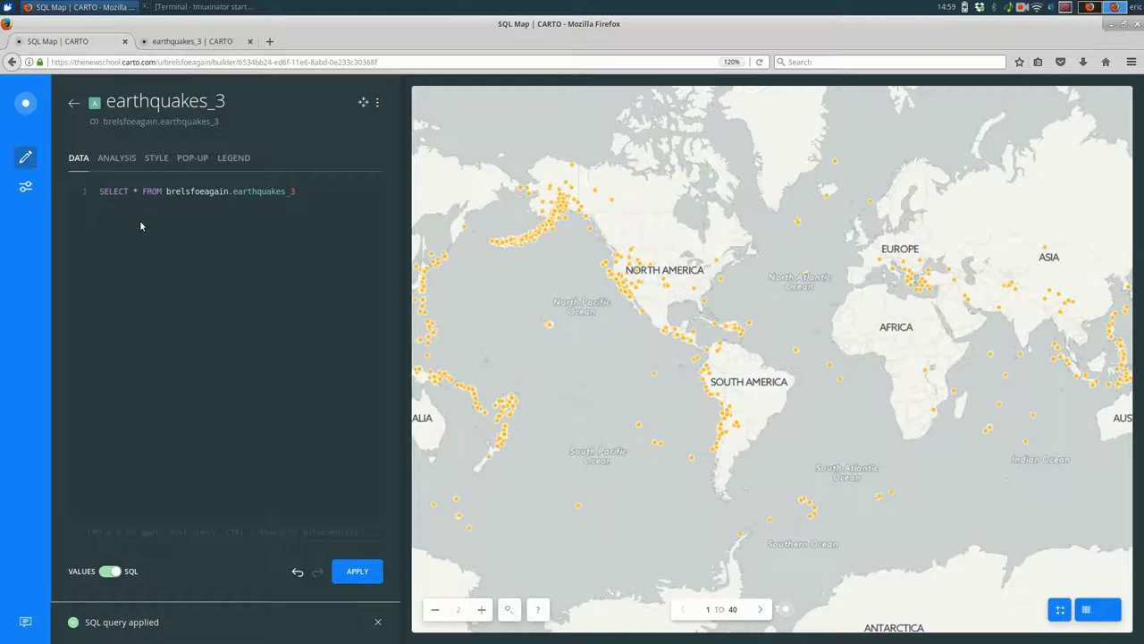
{"action": "left_click_drag", "start_coordinate": [909, 403], "coordinate": [846, 401]}
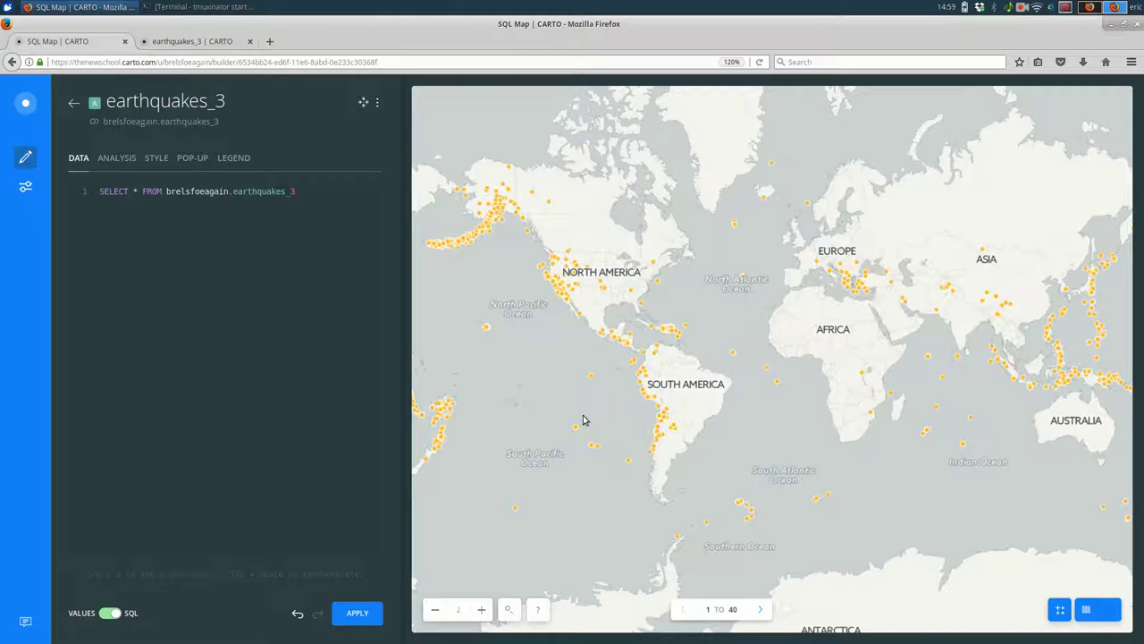
Add 'where depth > 15 AND mag > 4' to the query and run it with Ctrl+S.
{"action": "left_click", "coordinate": [342, 231]}
{"action": "left_click", "coordinate": [1090, 617]}
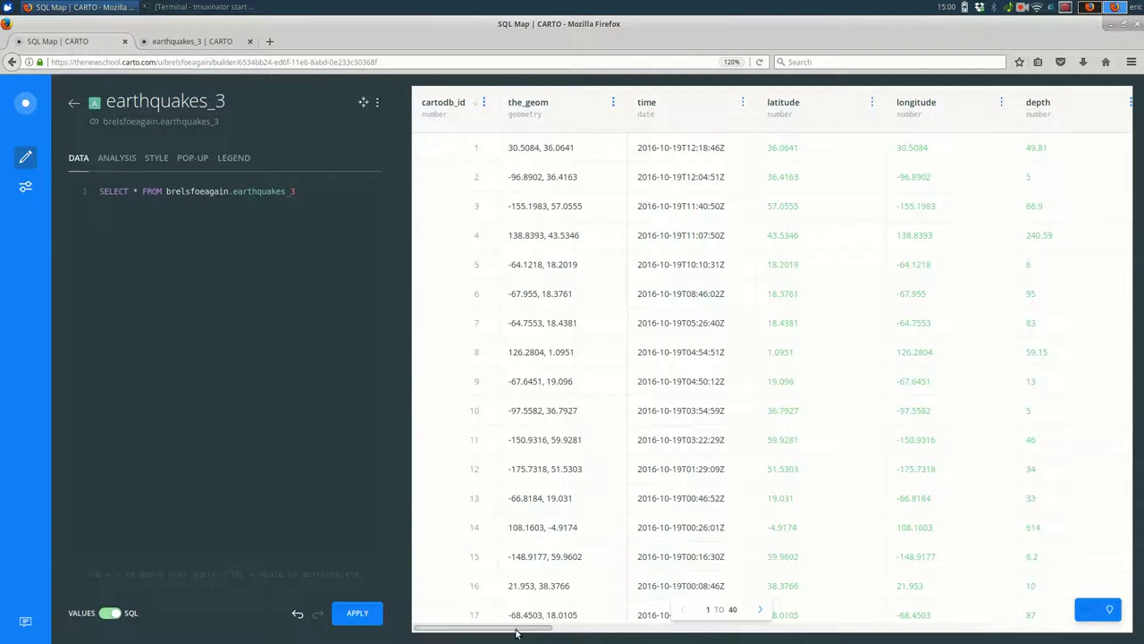
{"action": "scroll", "coordinate": [671, 586], "scroll_direction": "right", "scroll_amount": 5}
{"action": "scroll", "coordinate": [616, 588], "scroll_direction": "right", "scroll_amount": 5}
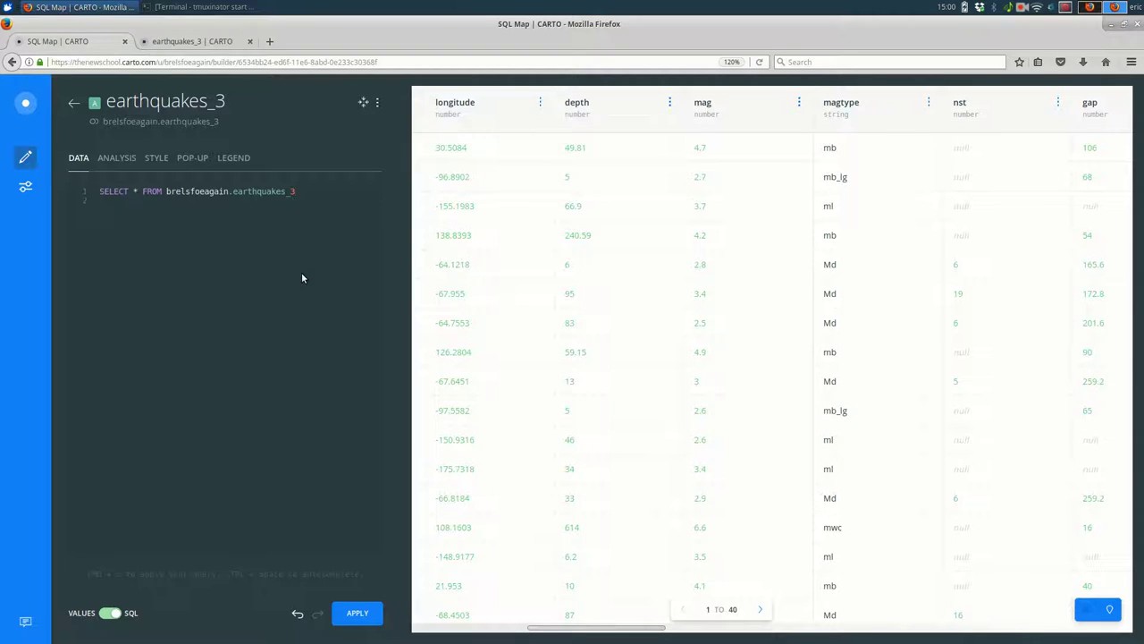
{"action": "type", "text": "where depth > 15 AND mag > 4"}
{"action": "key", "text": "ctrl+s"}
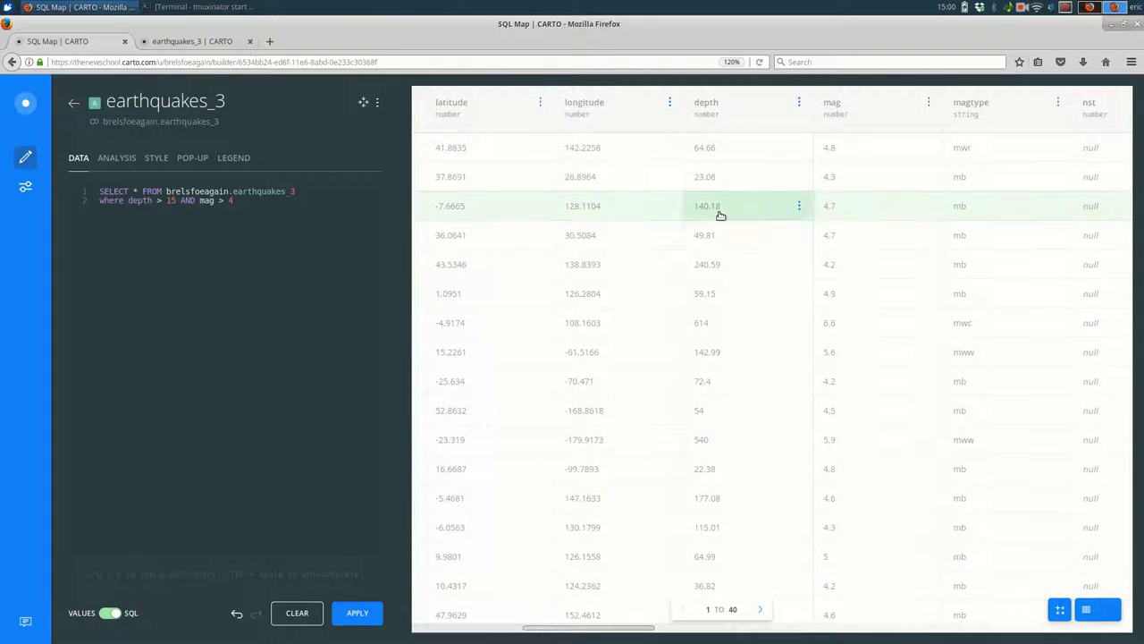
Check the filtered earthquakes on the map, then clear, restore and reapply the filter.
{"action": "scroll", "coordinate": [730, 317], "scroll_direction": "down", "scroll_amount": 1}
{"action": "scroll", "coordinate": [730, 318], "scroll_direction": "down", "scroll_amount": 1}
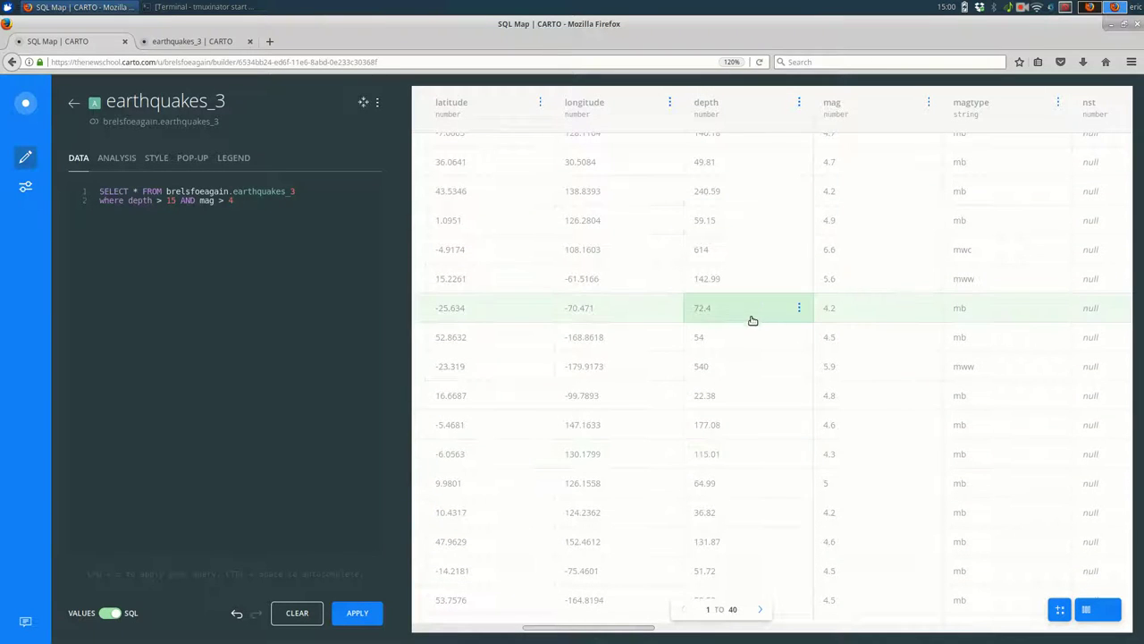
{"action": "scroll", "coordinate": [754, 323], "scroll_direction": "down", "scroll_amount": 5}
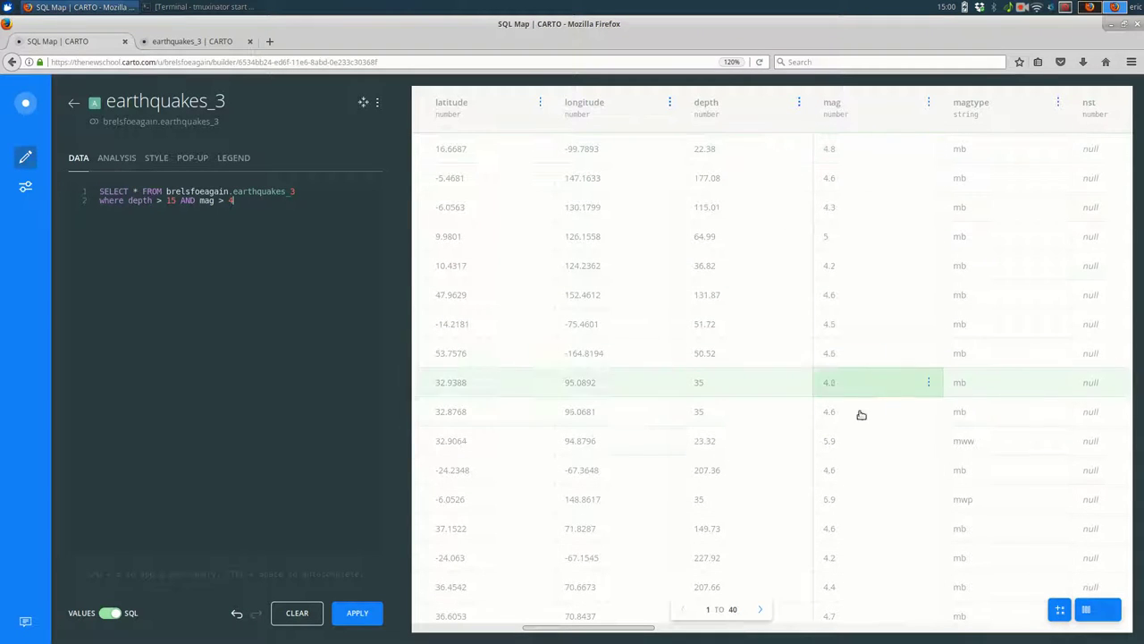
{"action": "left_click", "coordinate": [1113, 615]}
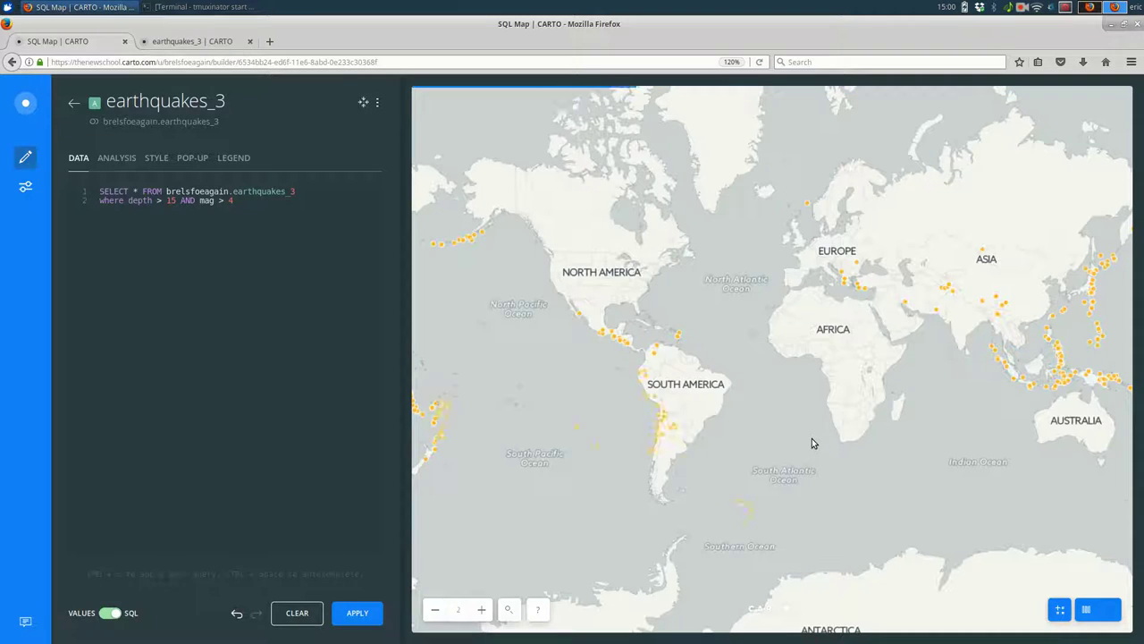
{"action": "left_click_drag", "start_coordinate": [876, 465], "coordinate": [812, 455]}
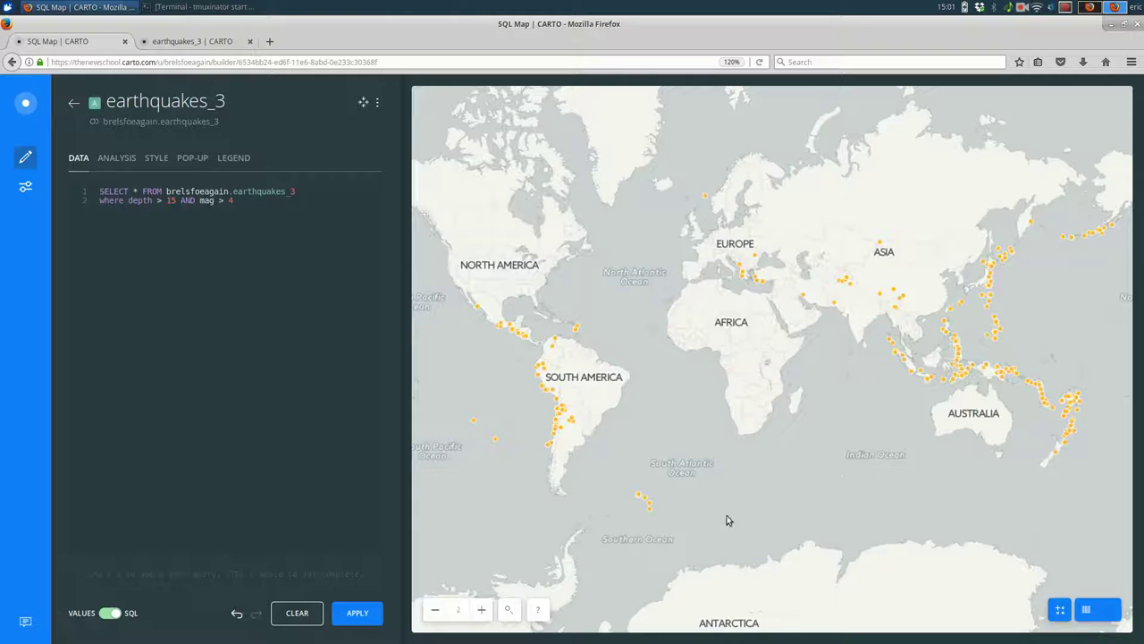
{"action": "left_click", "coordinate": [297, 612]}
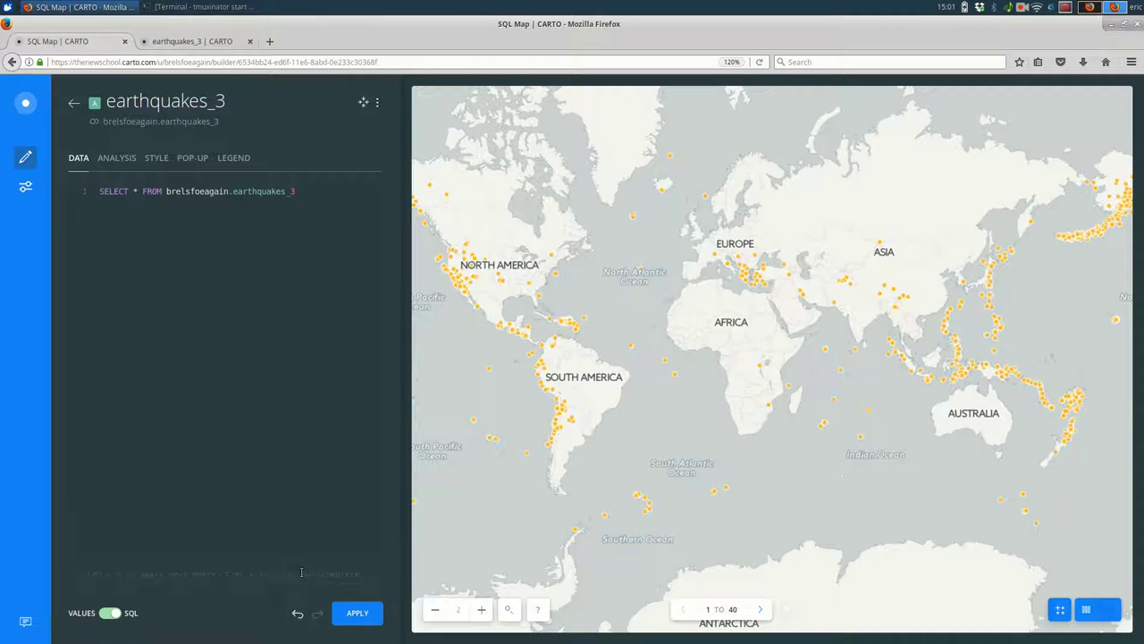
{"action": "left_click", "coordinate": [297, 613]}
{"action": "left_click", "coordinate": [344, 621]}
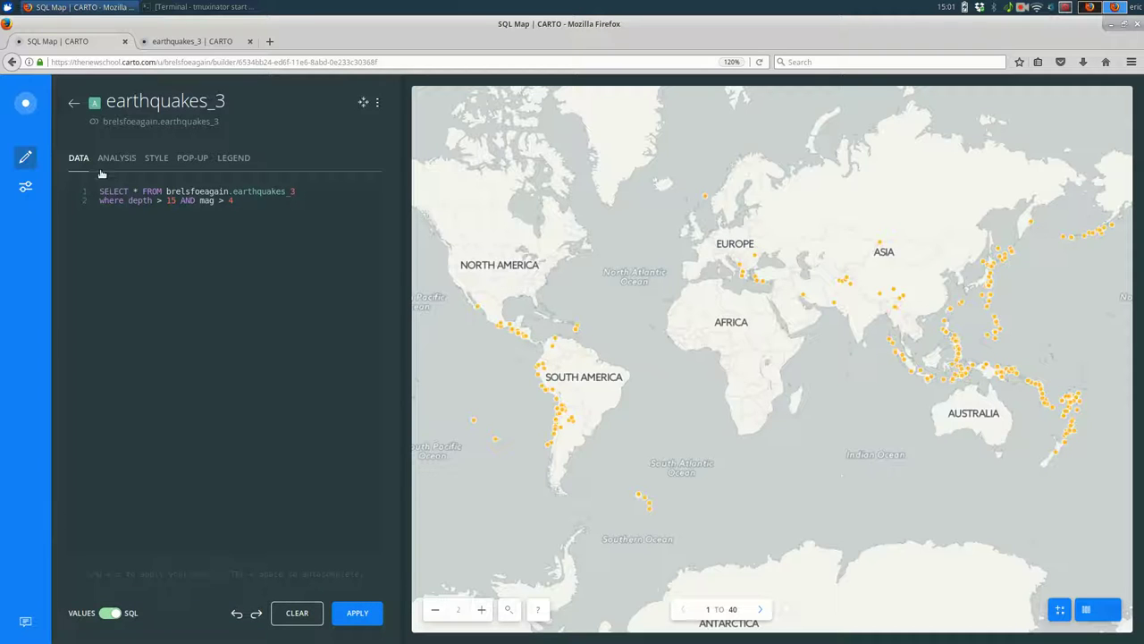
Edit the filter line to WHERE depth > 15 AND < 45 AND mag > 4 and run it.
{"action": "left_click", "coordinate": [235, 200]}
{"action": "key", "text": "BackSpace"}
{"action": "key", "text": "BackSpace"}
{"action": "key", "text": "BackSpace"}
{"action": "key", "text": "BackSpace"}
{"action": "key", "text": "BackSpace"}
{"action": "type", "text": "where"}
{"action": "key", "text": "BackSpace"}
{"action": "key", "text": "BackSpace"}
{"action": "key", "text": "BackSpace"}
{"action": "key", "text": "BackSpace"}
{"action": "type", "text": "HERE"}
{"action": "key", "text": "Right"}
{"action": "key", "text": "Right"}
{"action": "key", "text": "Right"}
{"action": "key", "text": "Right"}
{"action": "key", "text": "Right"}
{"action": "key", "text": "Right"}
{"action": "key", "text": "Right"}
{"action": "key", "text": "ctrl+shift+Right"}
{"action": "key", "text": "ctrl+shift+Right"}
{"action": "key", "text": "ctrl+shift+Right"}
{"action": "key", "text": "Right"}
{"action": "type", "text": "AND < 45"}
{"action": "key", "text": "ctrl+s"}
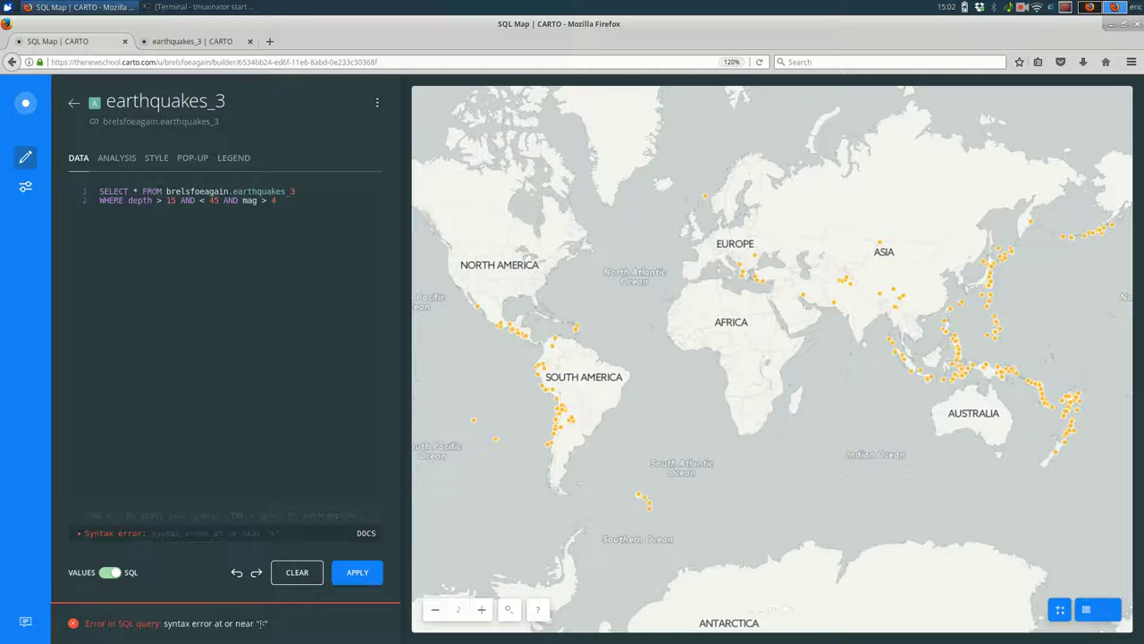
Insert the missing 'depth' before < 45 to fix the syntax error and rerun.
{"action": "left_click_drag", "start_coordinate": [260, 623], "coordinate": [268, 624]}
{"action": "left_click", "coordinate": [185, 200]}
{"action": "type", "text": "depth"}
{"action": "key", "text": "ctrl+s"}
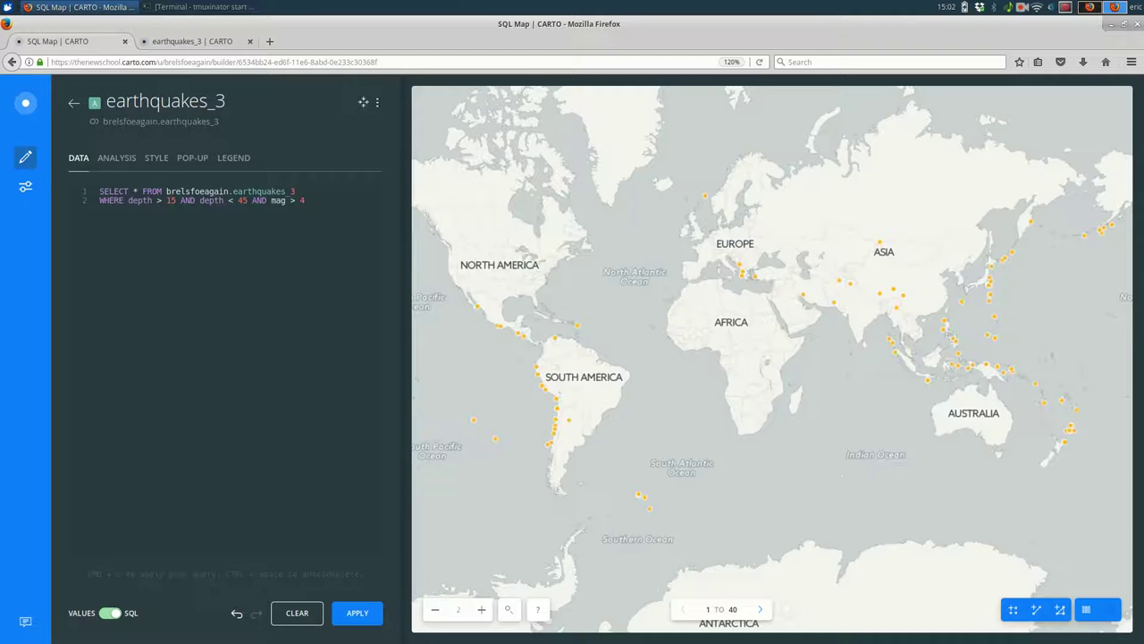
Show the records as a table and clear the query back to SELECT * FROM brelsfoeagain.earthquakes_3.
{"action": "left_click", "coordinate": [1085, 609]}
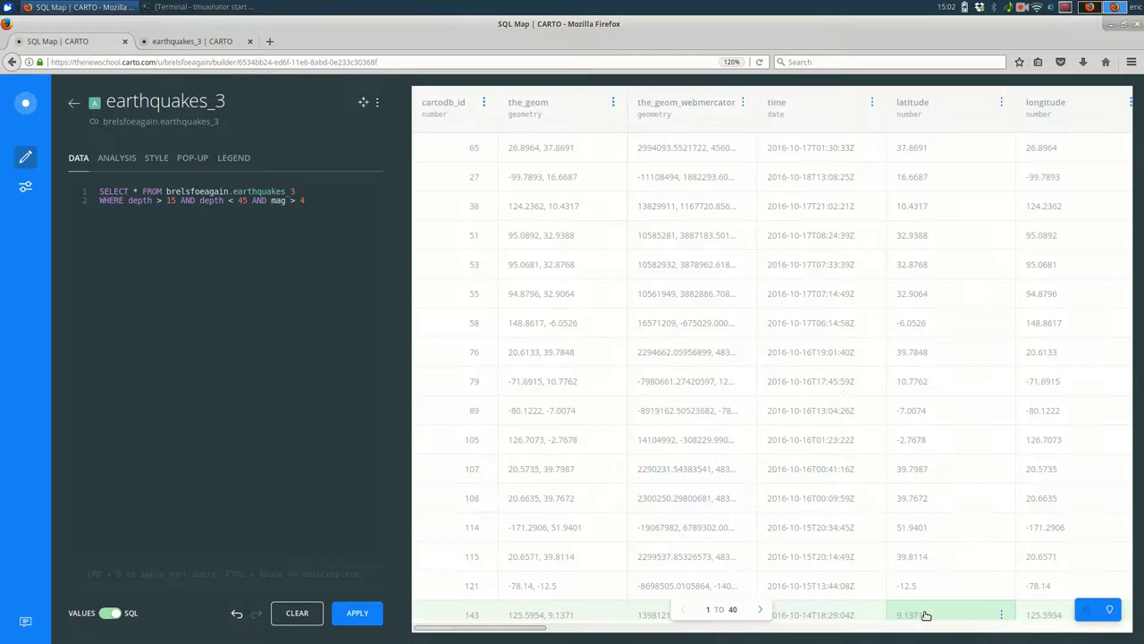
{"action": "left_click_drag", "start_coordinate": [513, 628], "coordinate": [846, 629]}
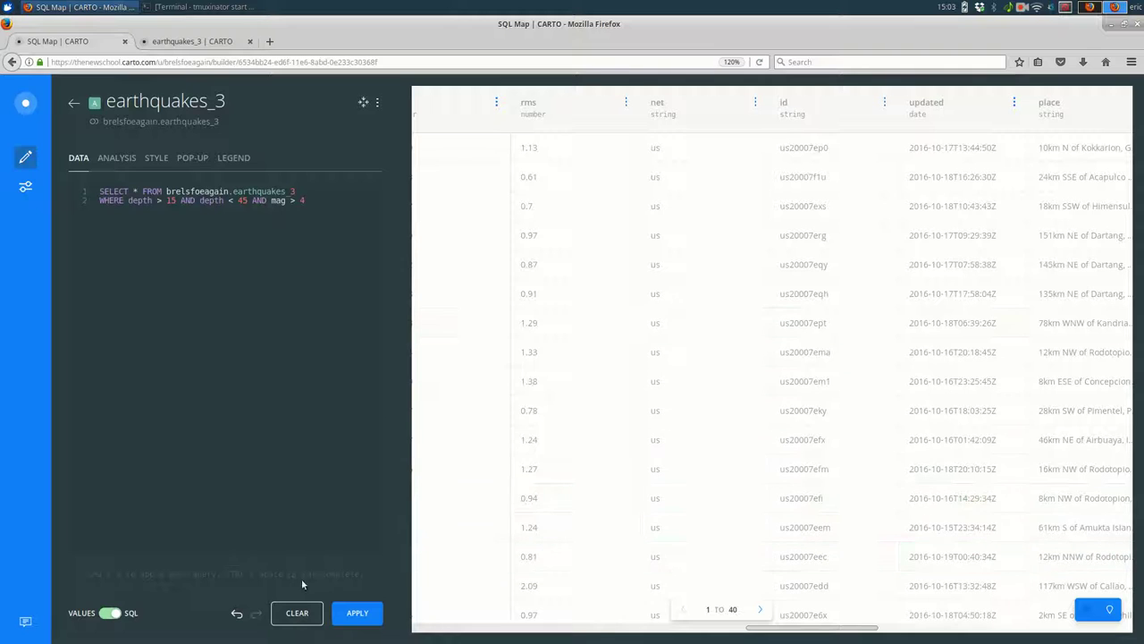
{"action": "left_click", "coordinate": [288, 616]}
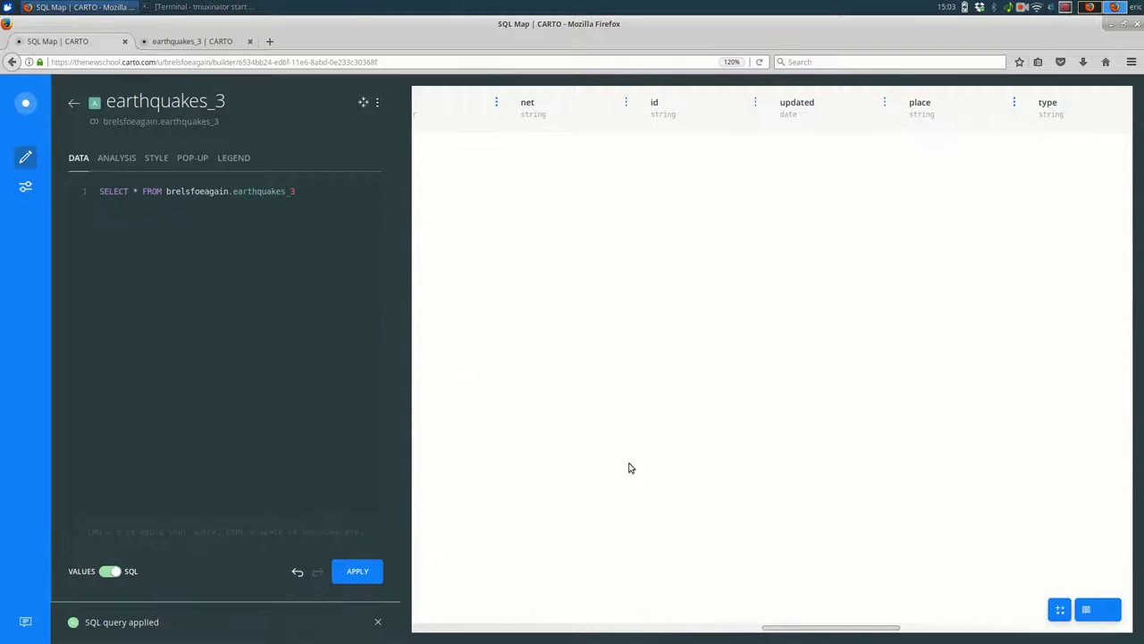
{"action": "left_click_drag", "start_coordinate": [777, 628], "coordinate": [1006, 640]}
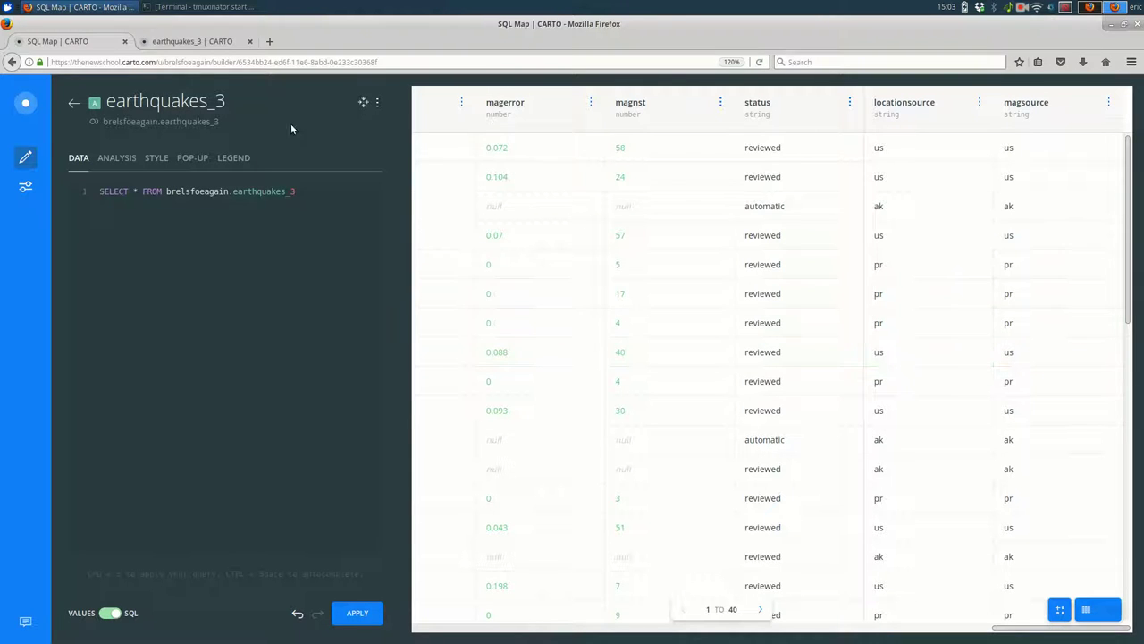
Type WHERE locationsource = 'ak' using the column autocomplete, apply with Ctrl+S, and scroll the results.
{"action": "left_click", "coordinate": [323, 227]}
{"action": "type", "text": "WHERE"}
{"action": "type", "text": "locat"}
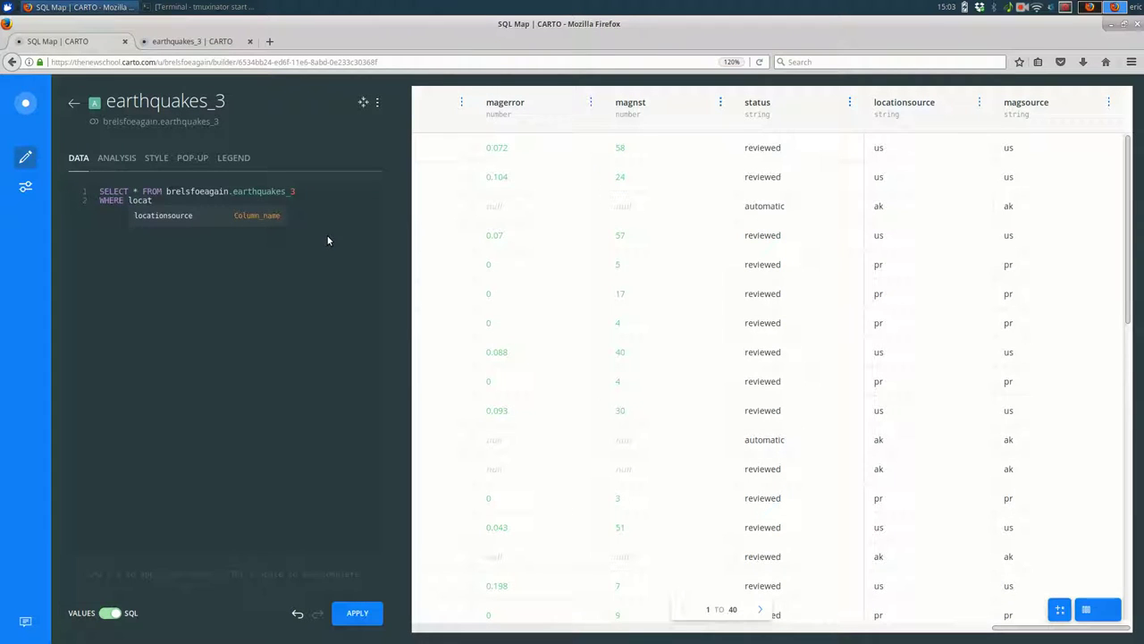
{"action": "left_click", "coordinate": [206, 220]}
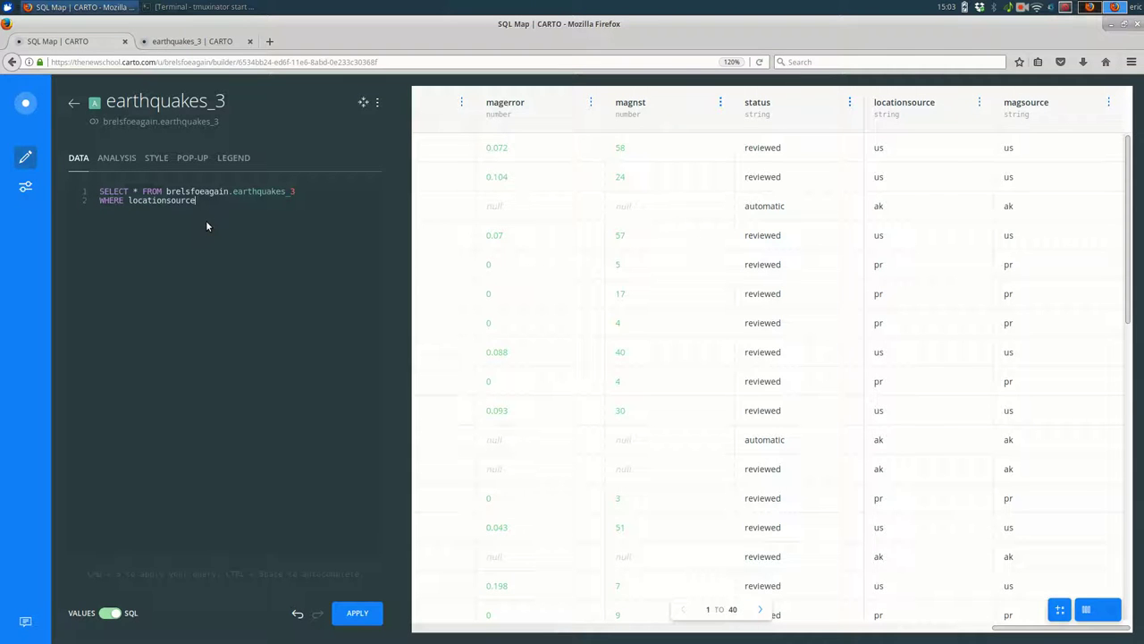
{"action": "type", "text": "= 'ak"}
{"action": "key", "text": "ctrl+s"}
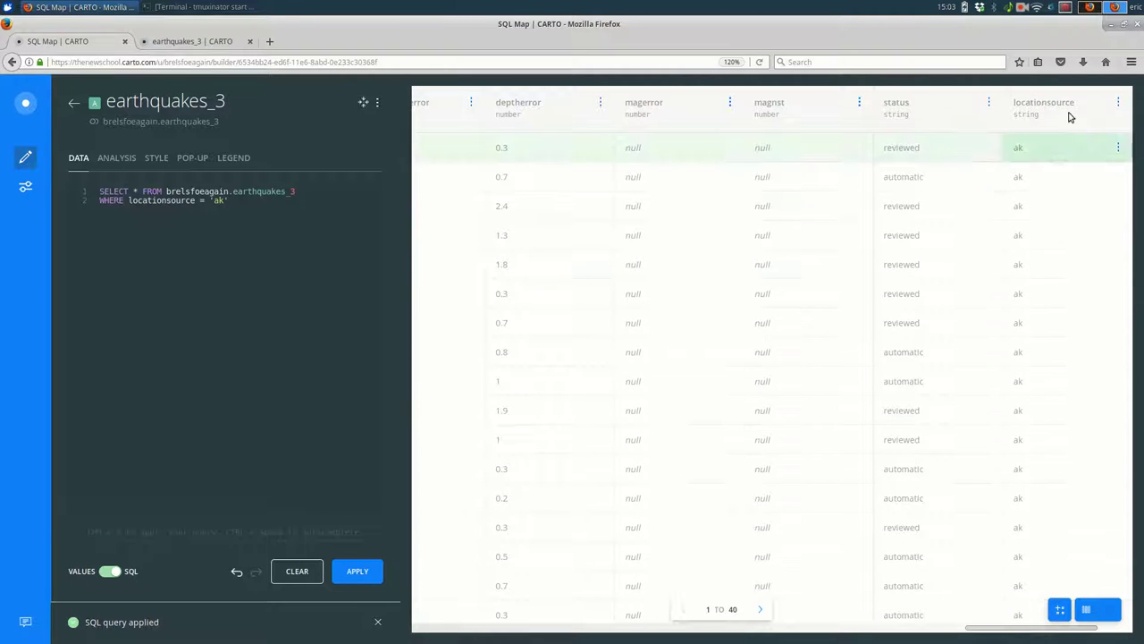
{"action": "scroll", "coordinate": [1047, 169], "scroll_direction": "down", "scroll_amount": 3}
{"action": "scroll", "coordinate": [1030, 217], "scroll_direction": "down", "scroll_amount": 5}
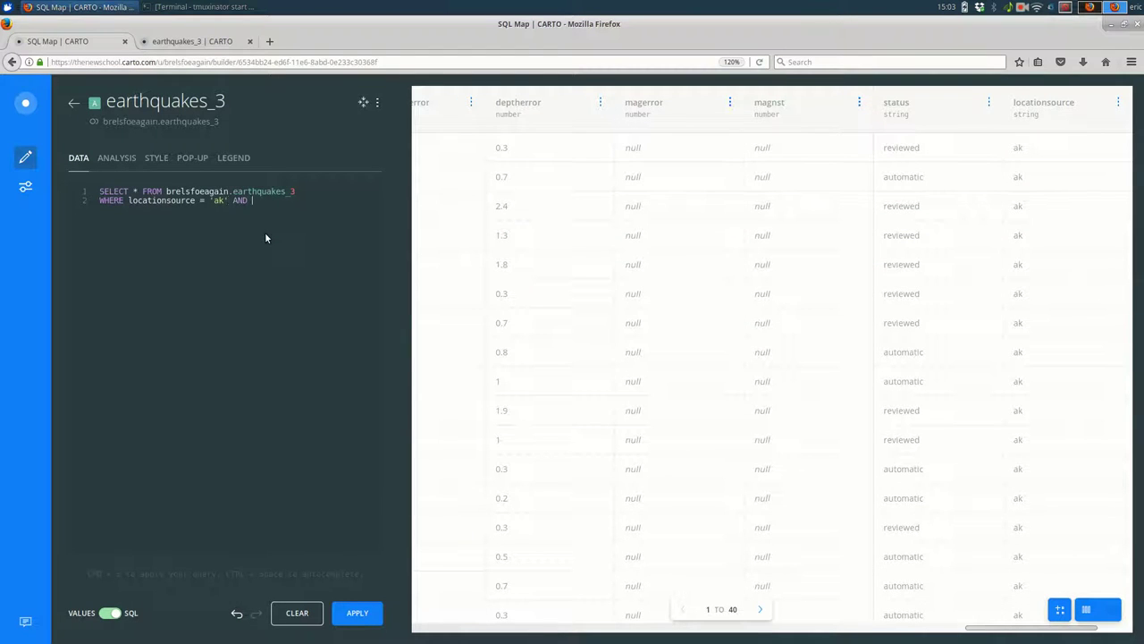
Append AND locationsource = 'pr' and apply, leaving the table with no data.
{"action": "type", "text": "AND locationsource = 'pr'"}
{"action": "key", "text": "ctrl+s"}
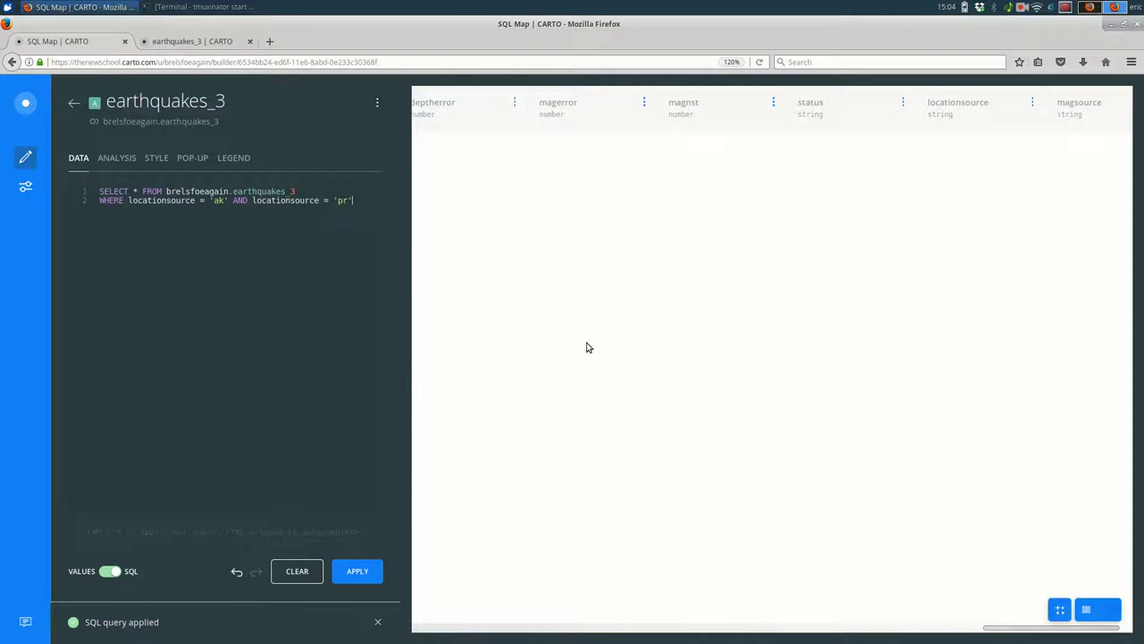
{"action": "left_click_drag", "start_coordinate": [1029, 632], "coordinate": [438, 635]}
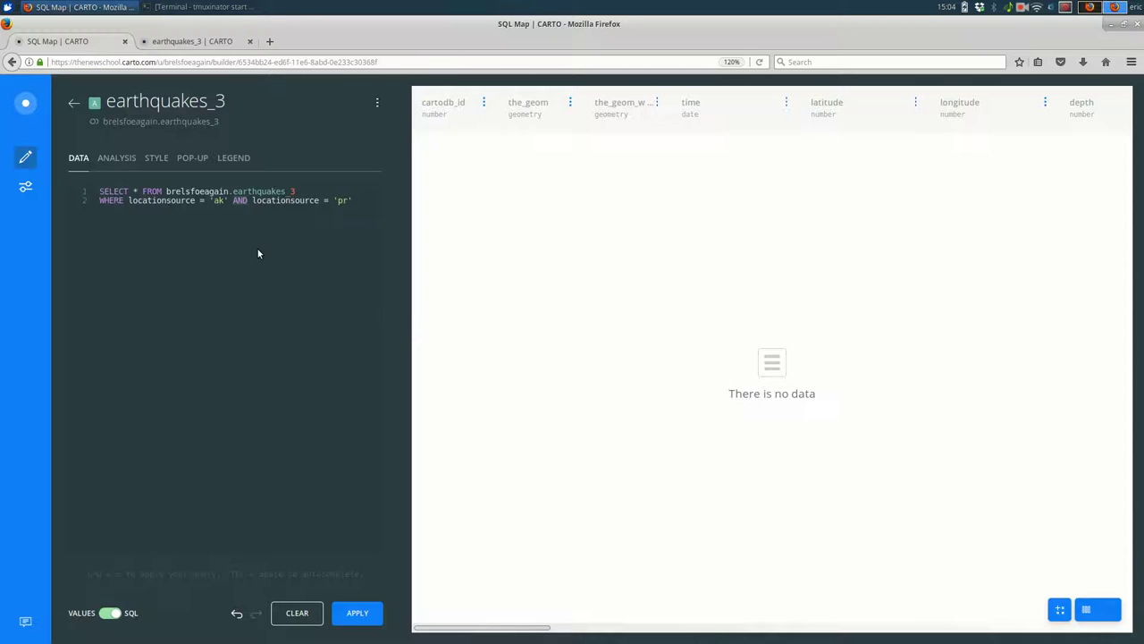
Swap AND for OR, apply, and view the ak and pr earthquakes on the map.
{"action": "type", "text": "OR"}
{"action": "key", "text": "ctrl+s"}
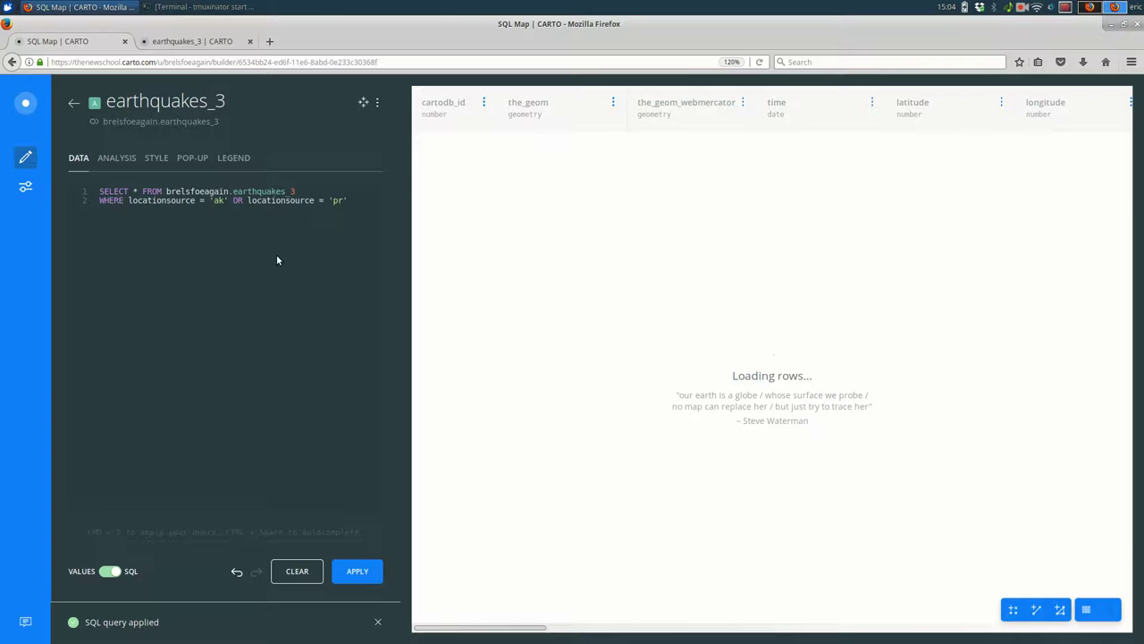
{"action": "left_click_drag", "start_coordinate": [518, 629], "coordinate": [1101, 637]}
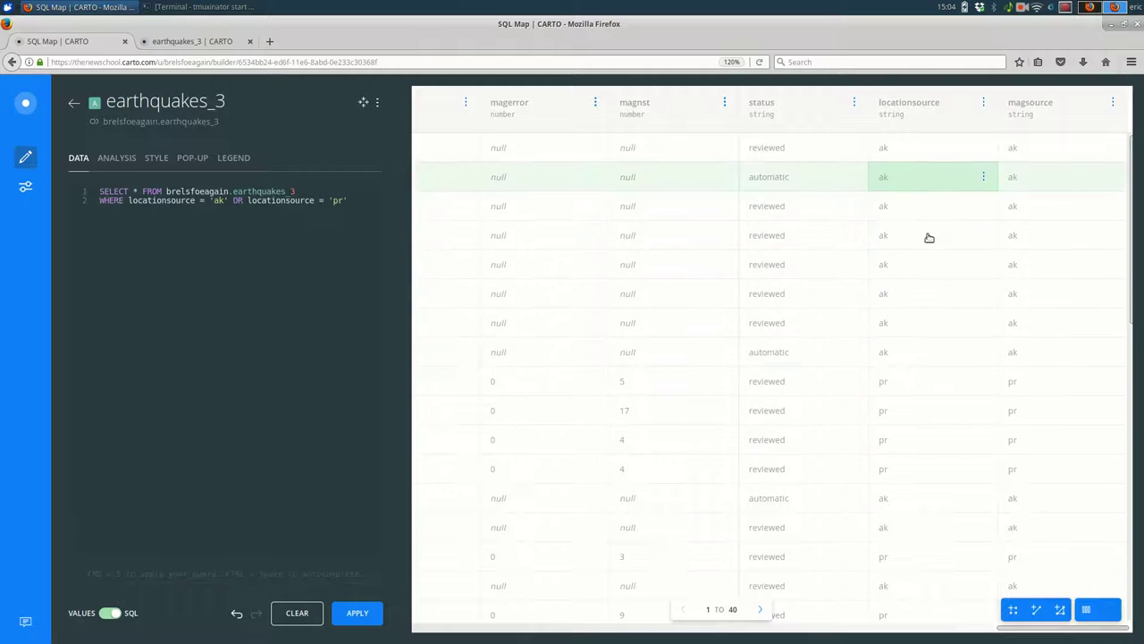
{"action": "scroll", "coordinate": [925, 393], "scroll_direction": "down", "scroll_amount": 5}
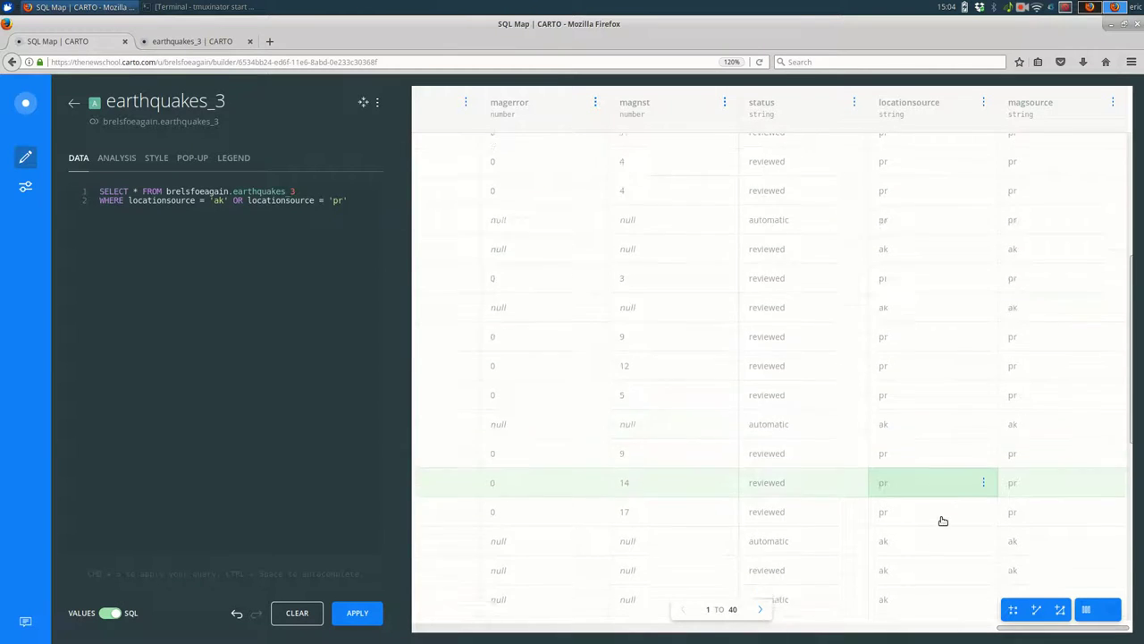
{"action": "left_click", "coordinate": [1115, 614]}
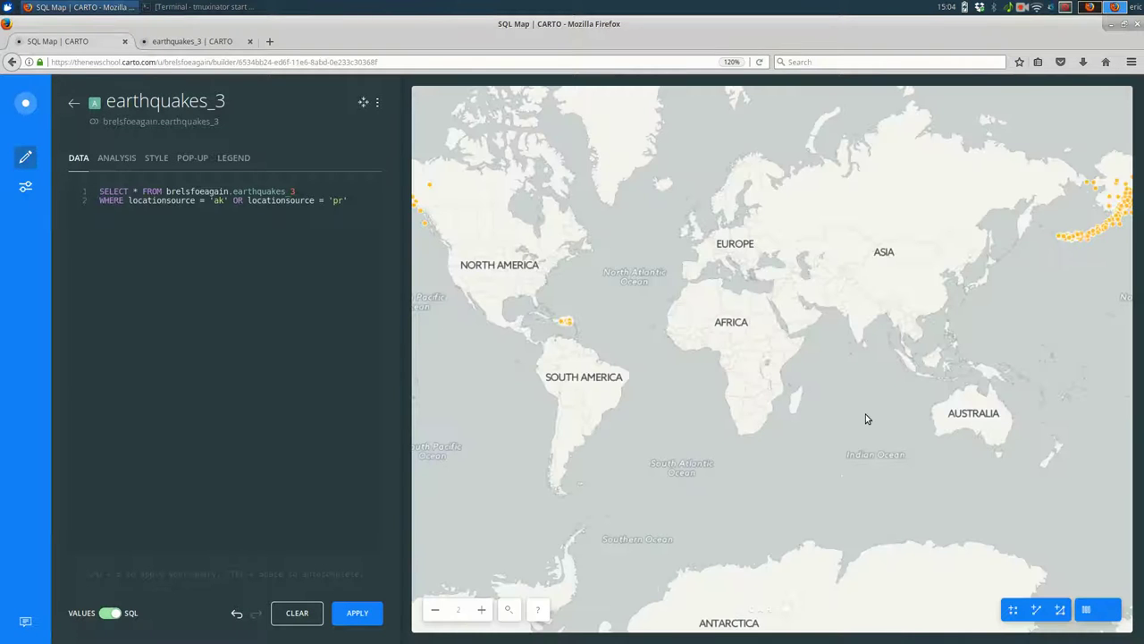
Pan and zoom the map to frame the Alaska Aleutian and Puerto Rico earthquake clusters.
{"action": "left_click_drag", "start_coordinate": [779, 355], "coordinate": [971, 439]}
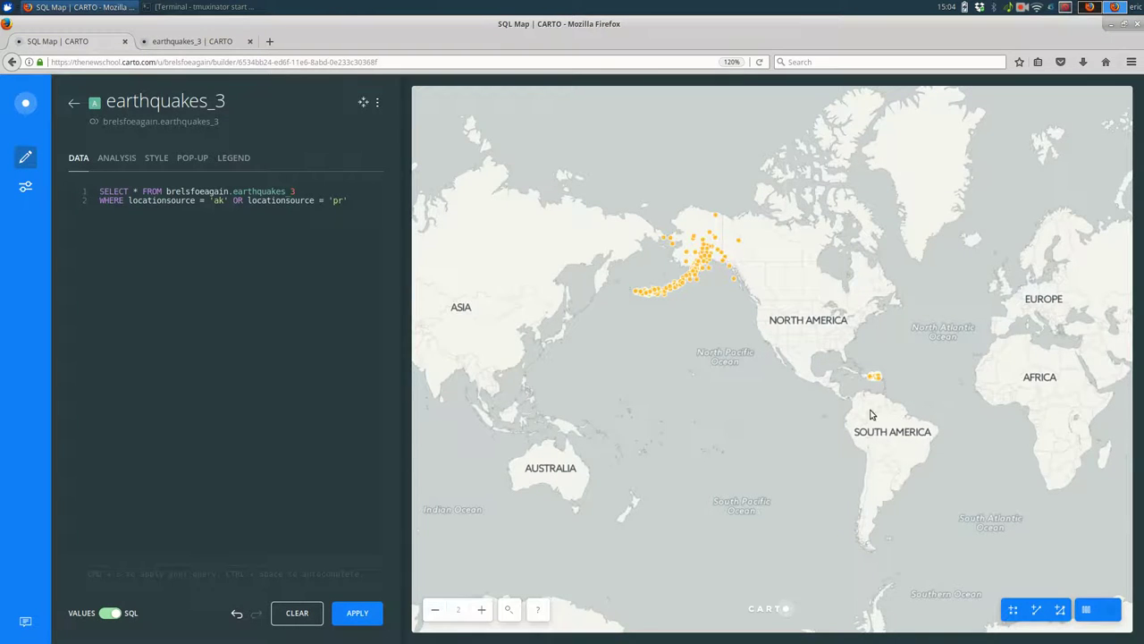
{"action": "scroll", "coordinate": [852, 435], "scroll_direction": "up", "scroll_amount": 1}
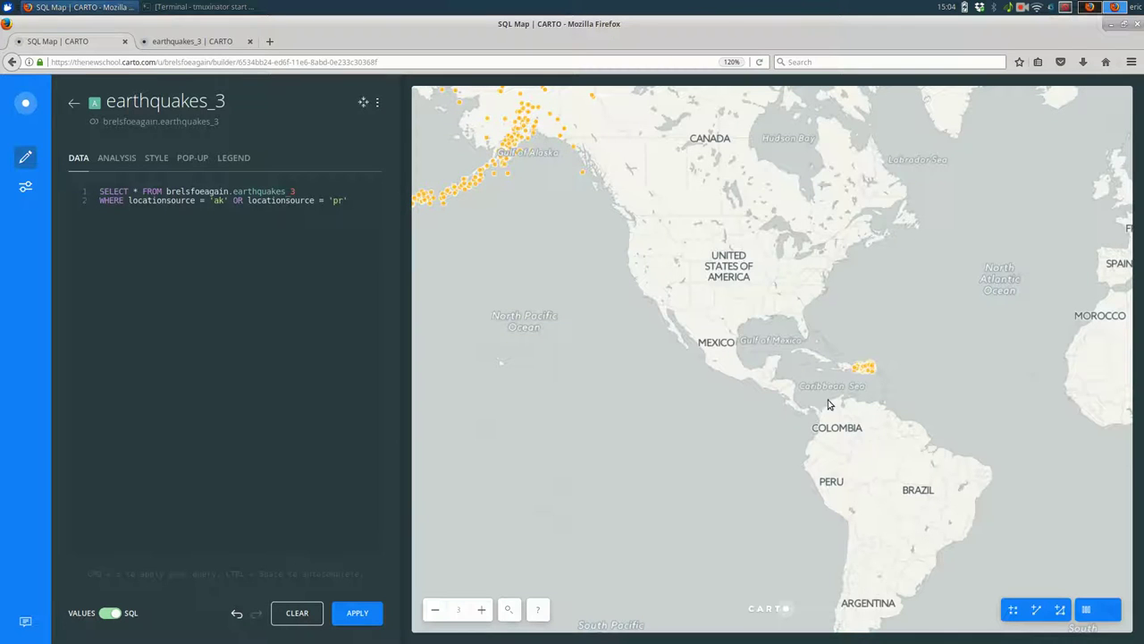
{"action": "left_click_drag", "start_coordinate": [715, 305], "coordinate": [840, 435]}
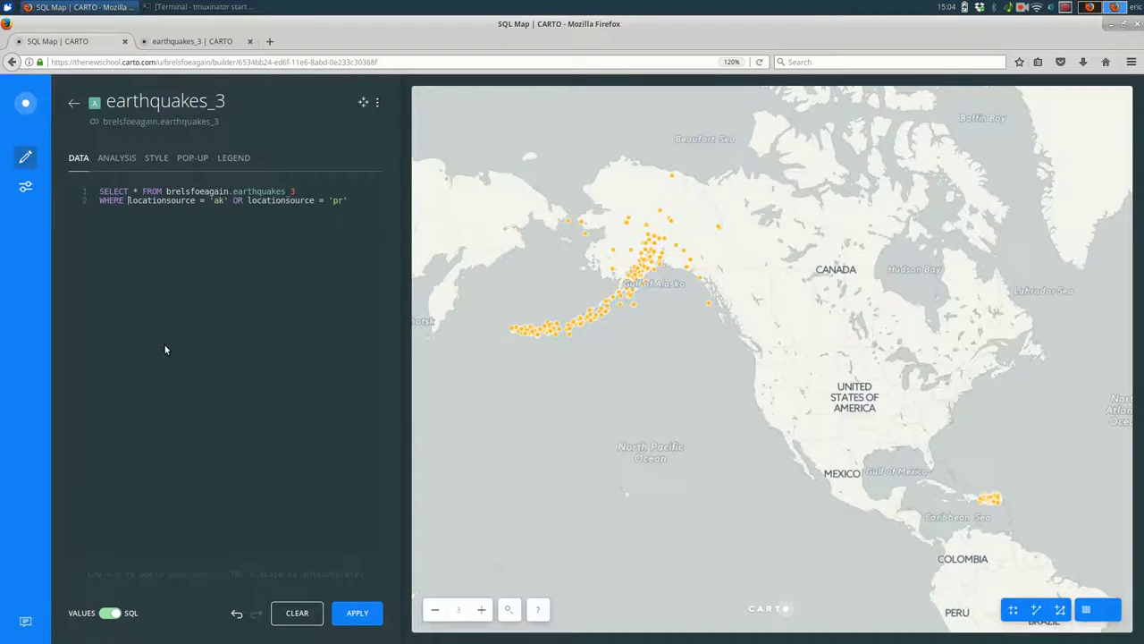
Group the ak/pr conditions in parentheses and add AND mag > 5, applying each change.
{"action": "type", "text": "("}
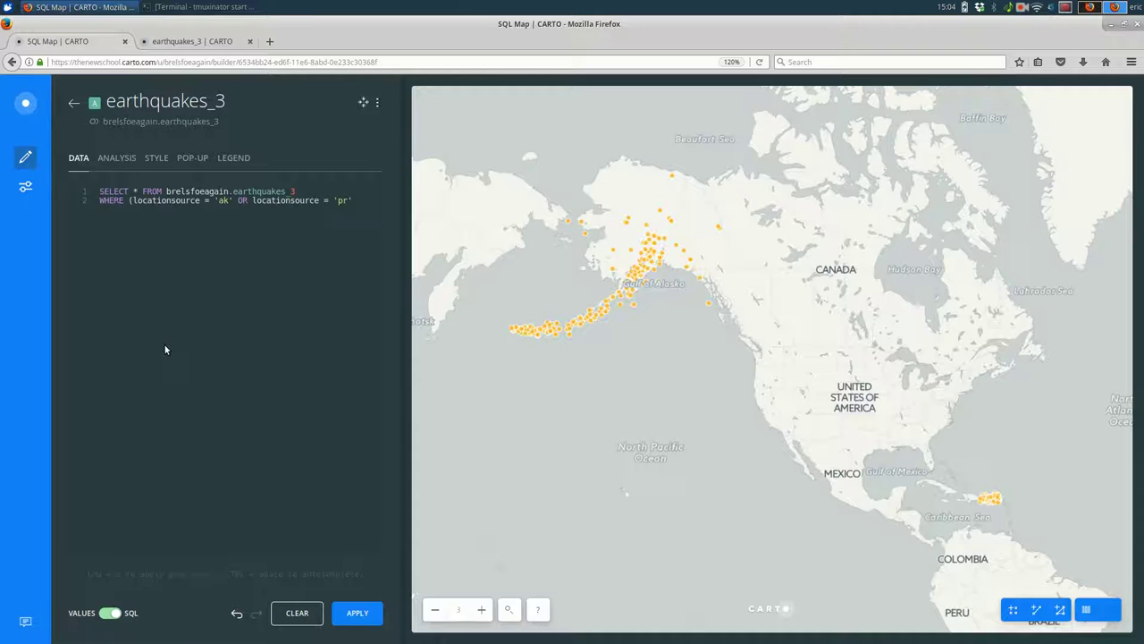
{"action": "type", "text": ")"}
{"action": "key", "text": "ctrl+s"}
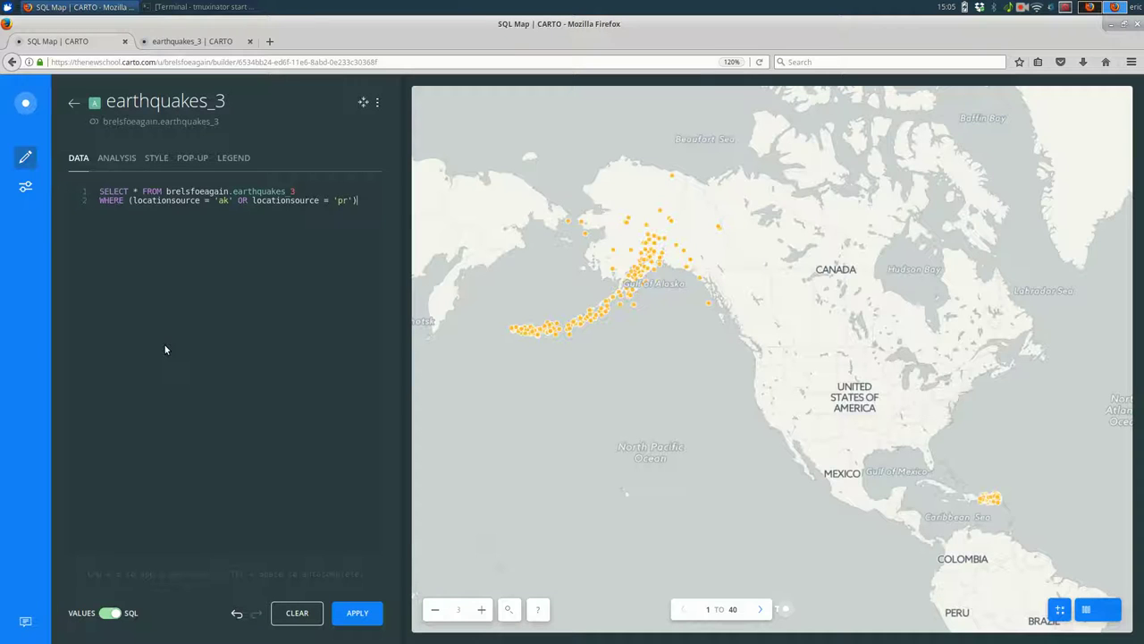
{"action": "type", "text": "AND mag > 5"}
{"action": "key", "text": "ctrl+s"}
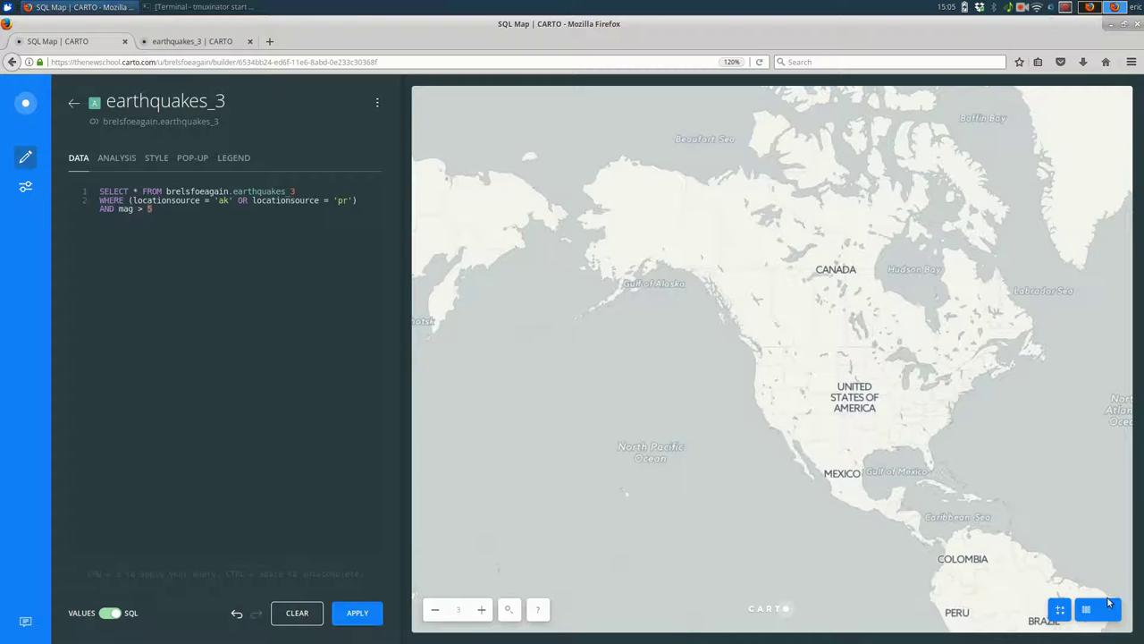
In table view, lower the magnitude threshold to 4.5, then 3.5, and return to the map.
{"action": "left_click", "coordinate": [1087, 610]}
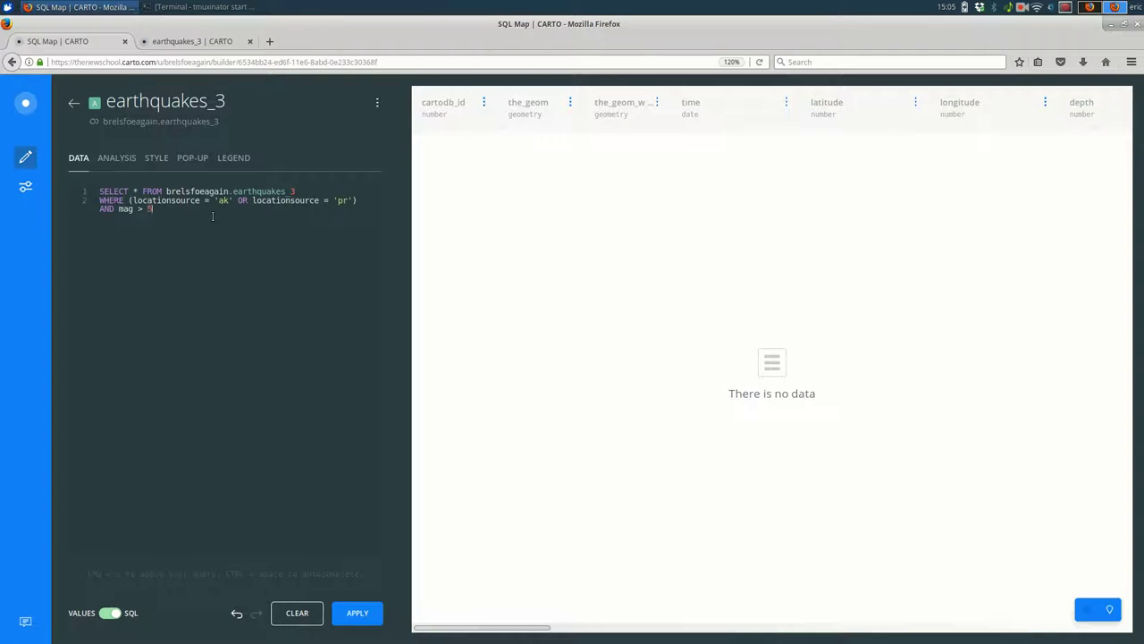
{"action": "type", "text": ".5"}
{"action": "key", "text": "ctrl+s"}
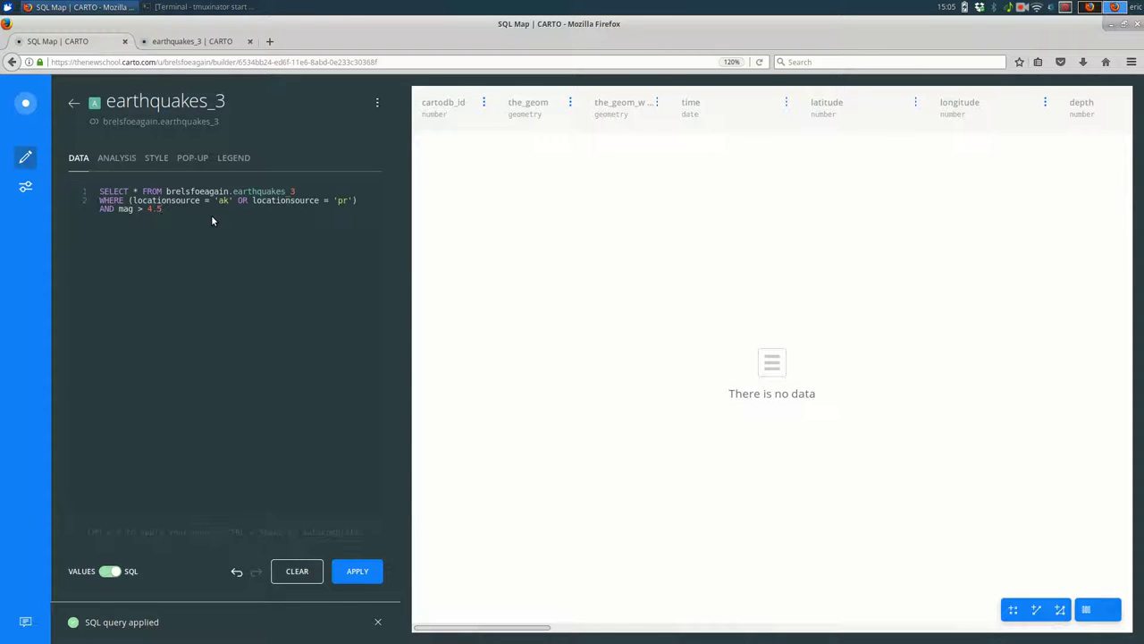
{"action": "key", "text": "Left"}
{"action": "key", "text": "Left"}
{"action": "key", "text": "Left"}
{"action": "key", "text": "ctrl+s"}
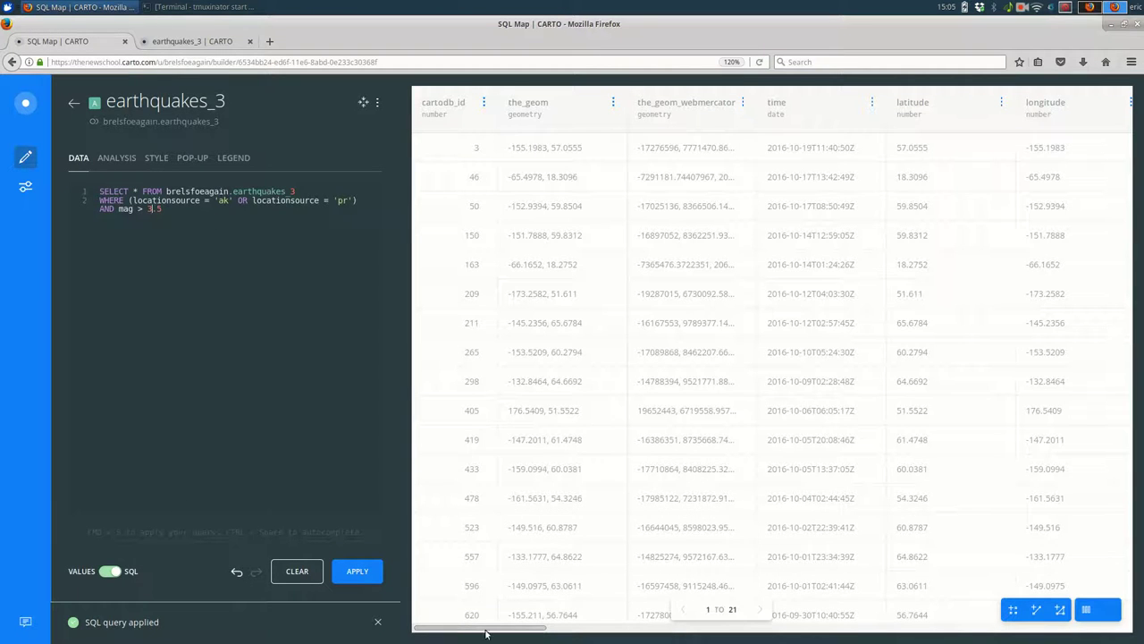
{"action": "left_click_drag", "start_coordinate": [547, 629], "coordinate": [588, 609]}
{"action": "scroll", "coordinate": [587, 609], "scroll_direction": "down", "scroll_amount": 3}
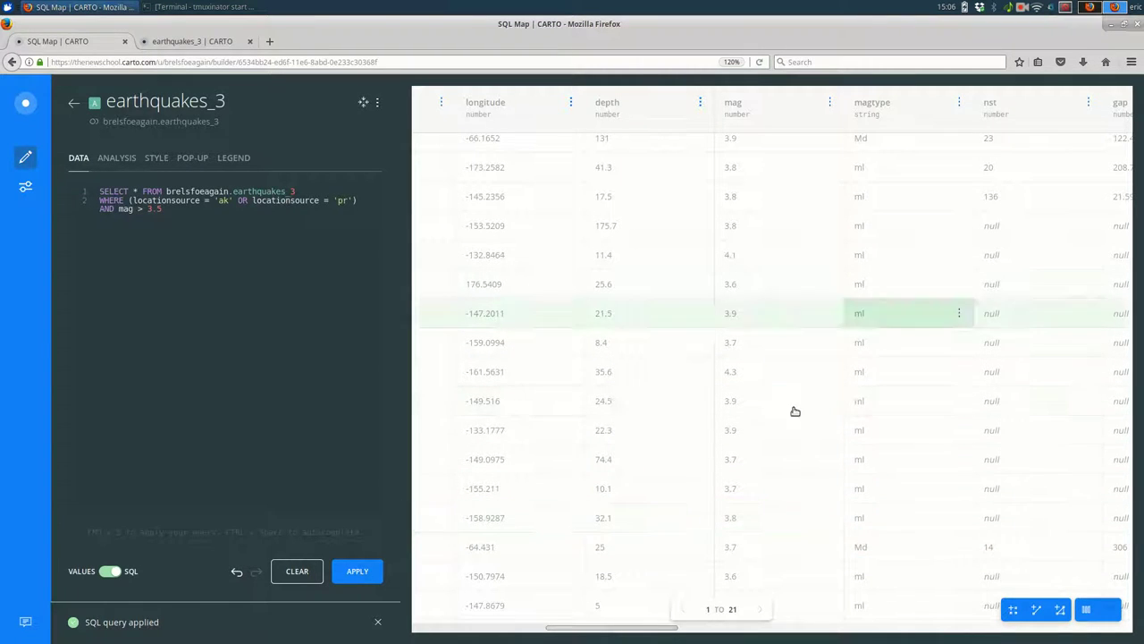
{"action": "left_click", "coordinate": [1104, 611]}
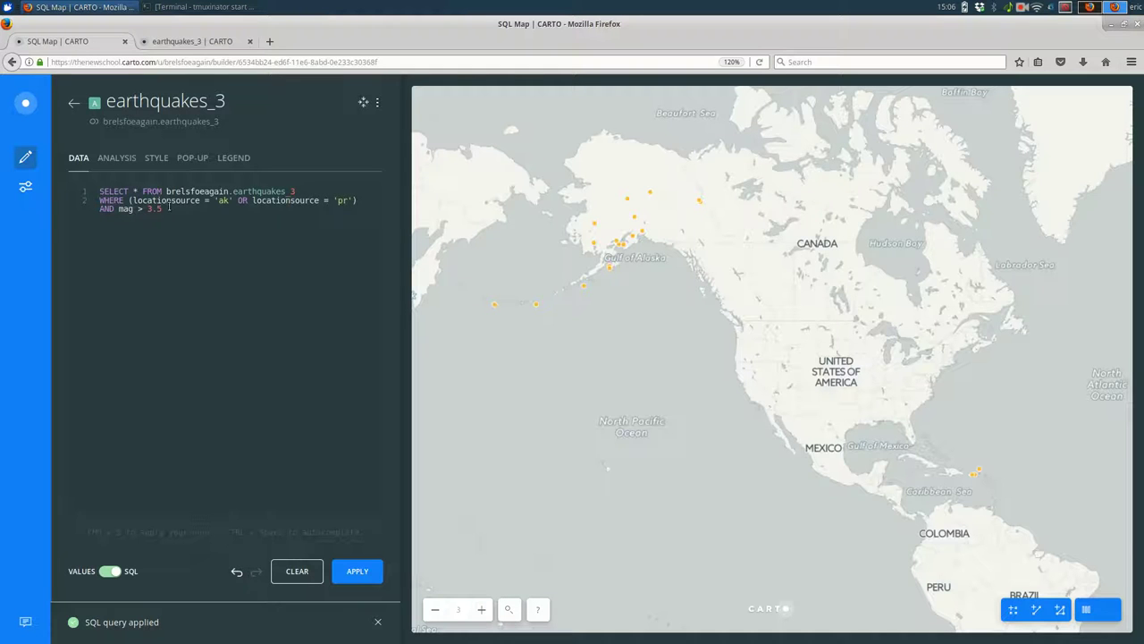
{"action": "left_click", "coordinate": [132, 200]}
{"action": "key", "text": "ctrl+Right"}
{"action": "key", "text": "ctrl+Right"}
{"action": "key", "text": "ctrl+Right"}
{"action": "key", "text": "ctrl+Right"}
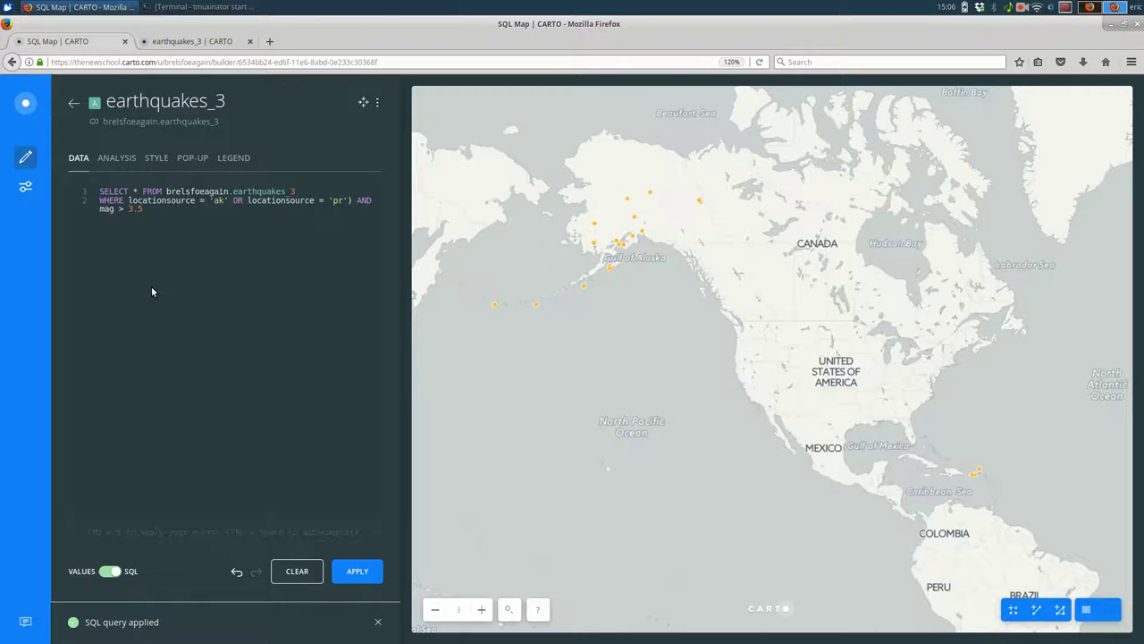
{"action": "key", "text": "BackSpace"}
{"action": "left_click_drag", "start_coordinate": [122, 201], "coordinate": [272, 224]}
{"action": "left_click", "coordinate": [251, 237]}
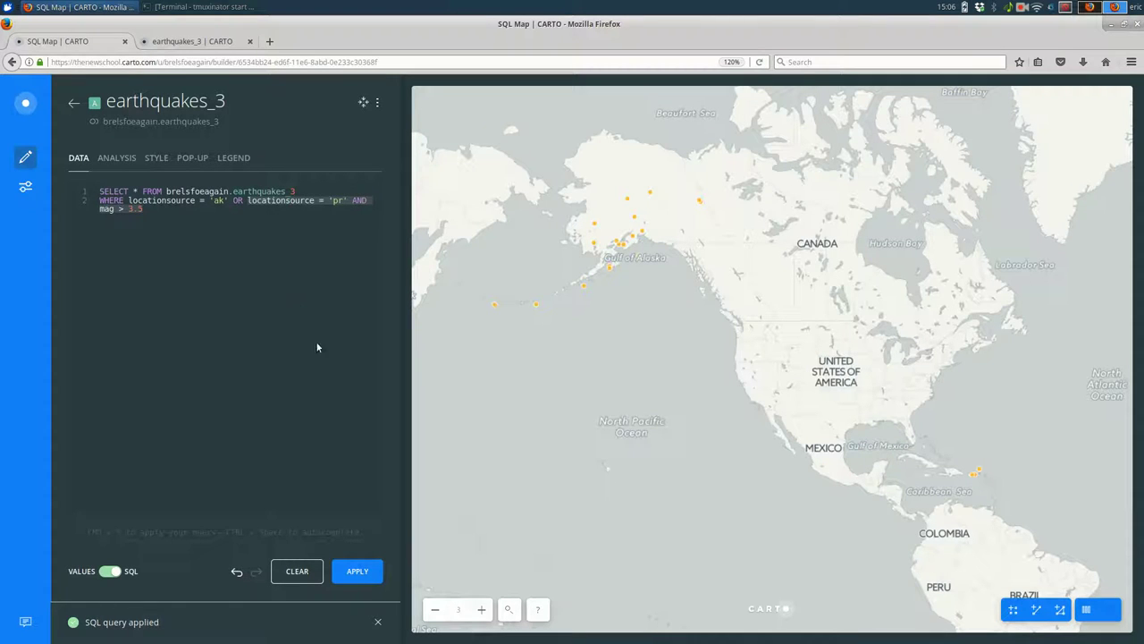
{"action": "left_click", "coordinate": [364, 570]}
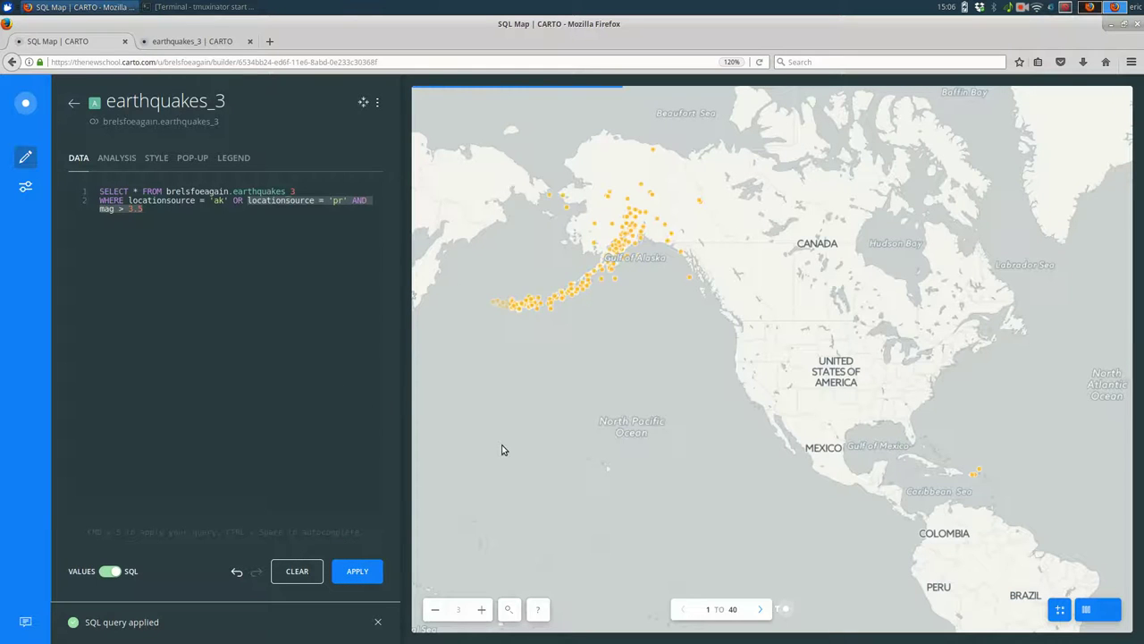
{"action": "left_click_drag", "start_coordinate": [128, 201], "coordinate": [231, 202]}
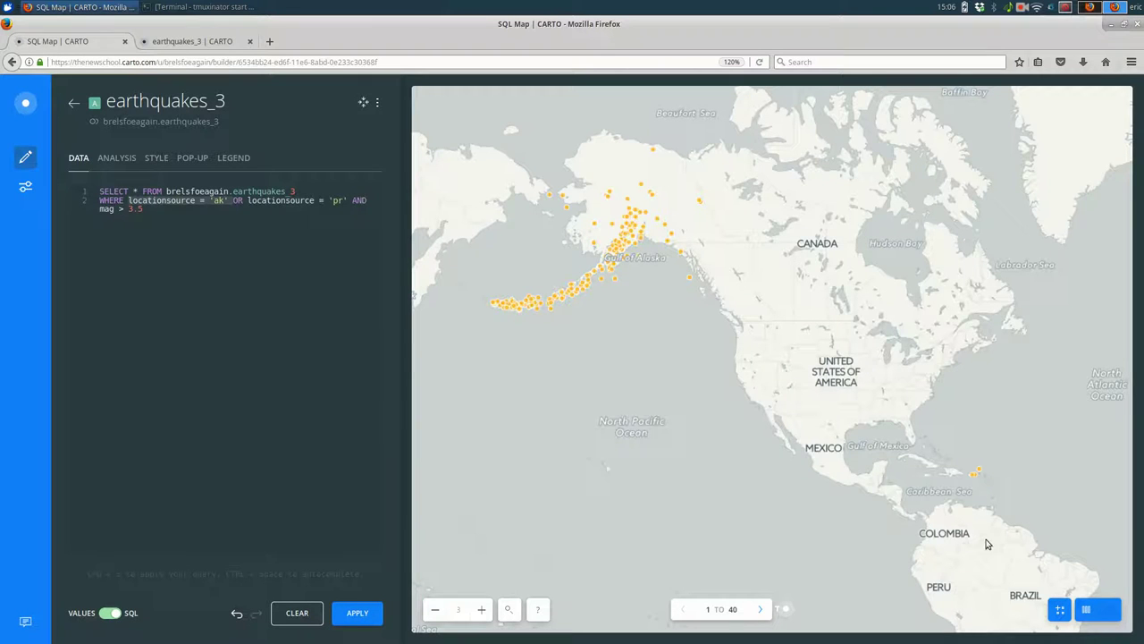
{"action": "left_click", "coordinate": [296, 209]}
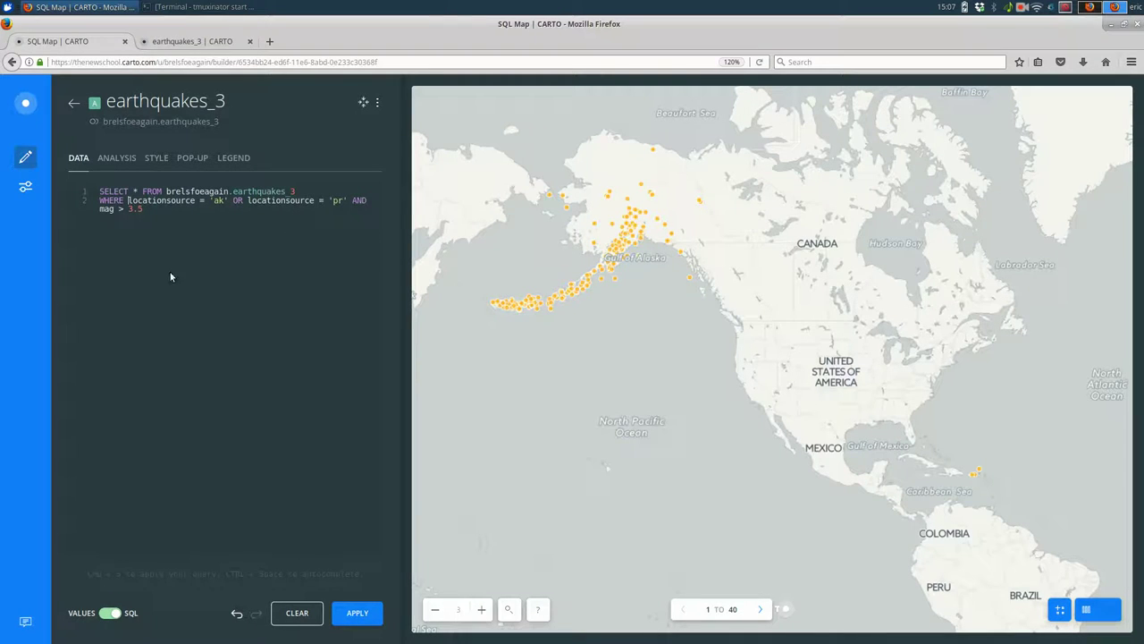
{"action": "type", "text": "("}
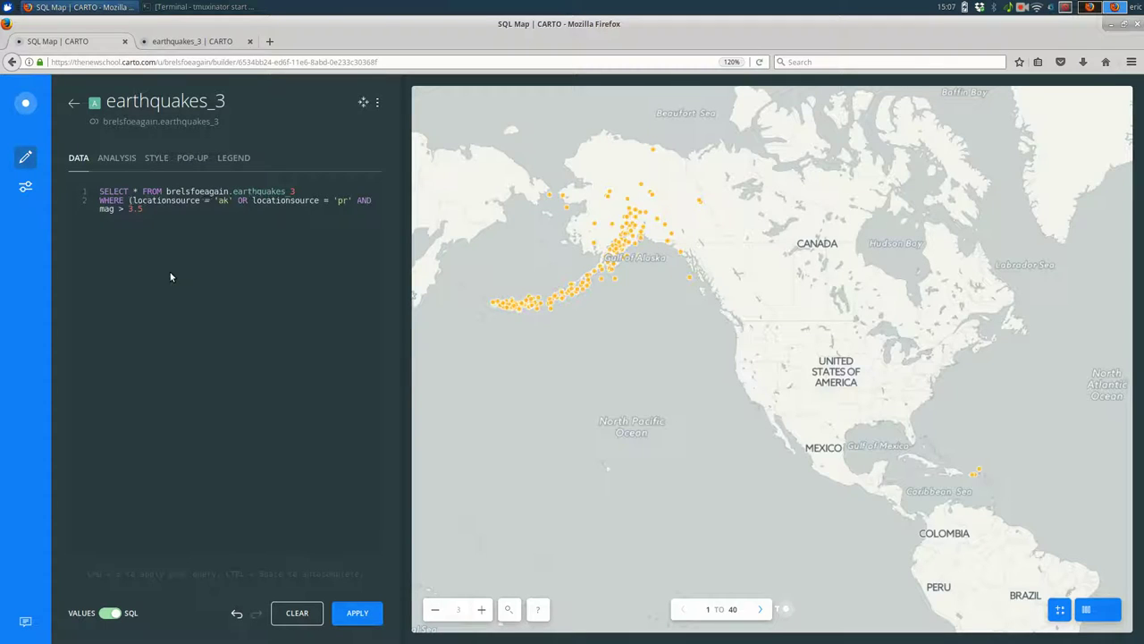
{"action": "key", "text": "Right"}
{"action": "key", "text": "Right"}
{"action": "key", "text": "Right"}
{"action": "type", "text": ")"}
{"action": "key", "text": "ctrl+s"}
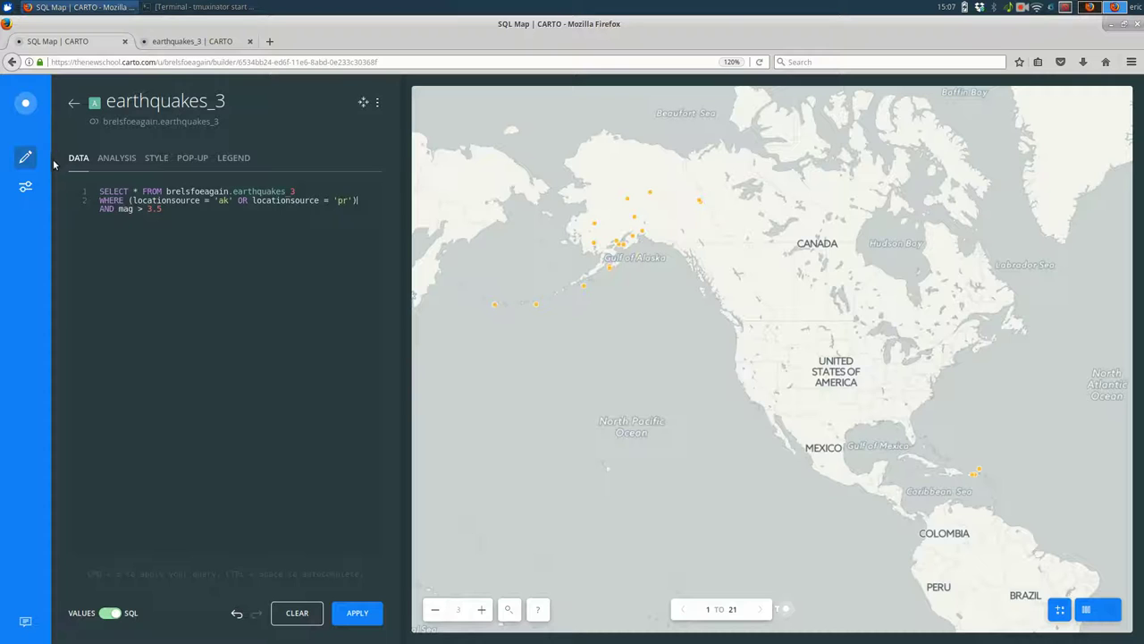
Close the query editor and pan the map to show Alaska, the North Pacific and Japan.
{"action": "left_click", "coordinate": [75, 104]}
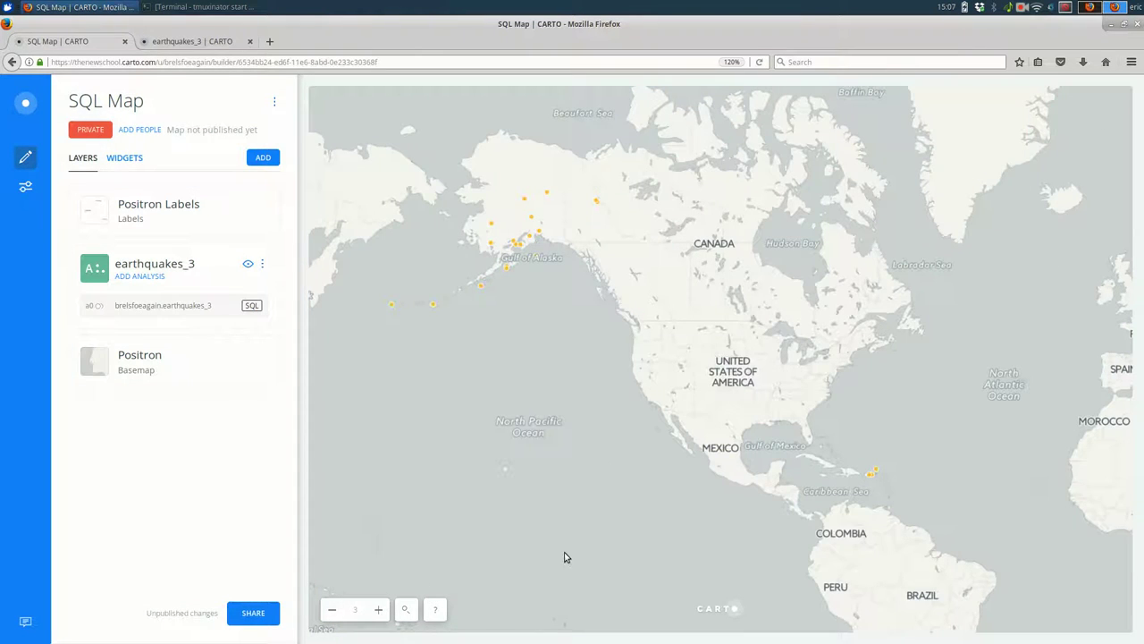
{"action": "left_click_drag", "start_coordinate": [700, 539], "coordinate": [814, 604]}
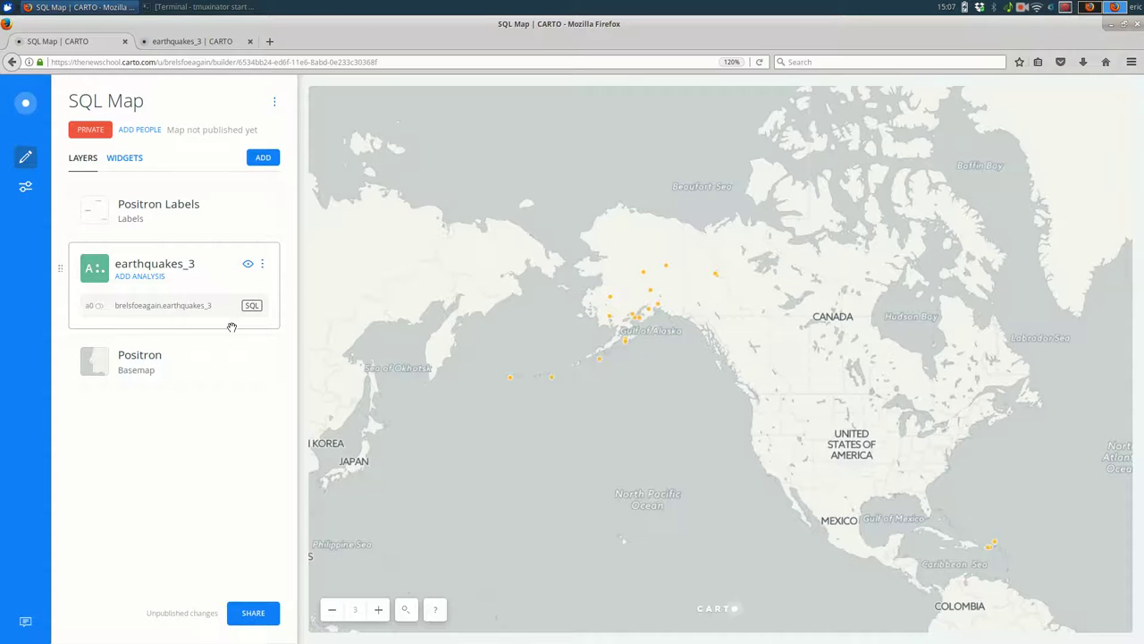
Colour the earthquakes_3 points by the mag column, giving a 3.60–4.30 magnitude ramp.
{"action": "left_click", "coordinate": [126, 279]}
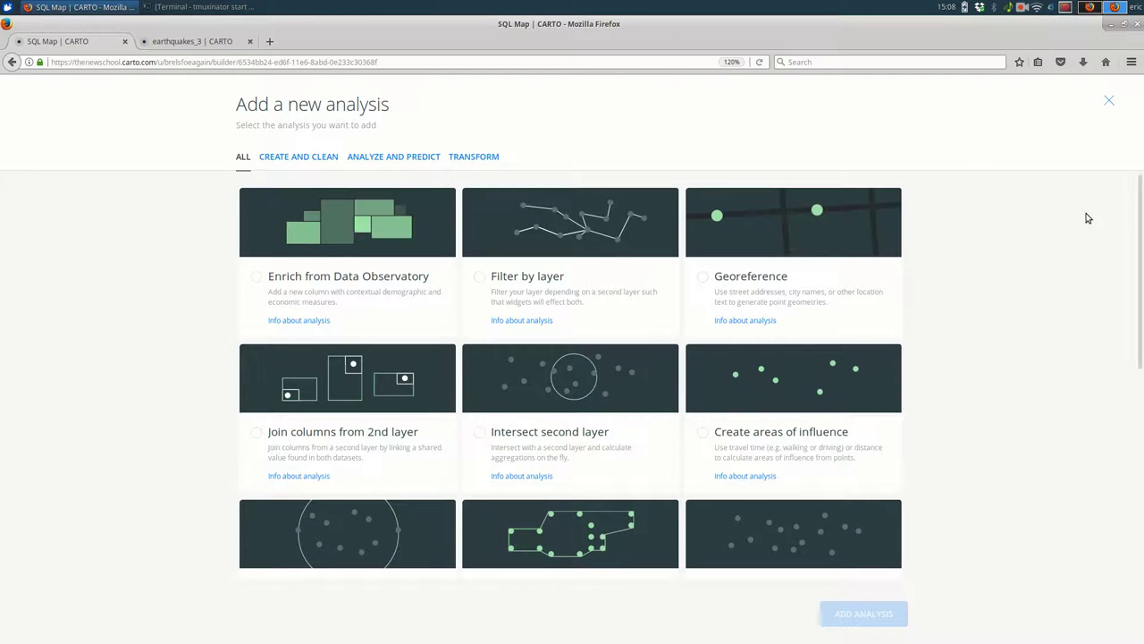
{"action": "left_click", "coordinate": [1111, 103]}
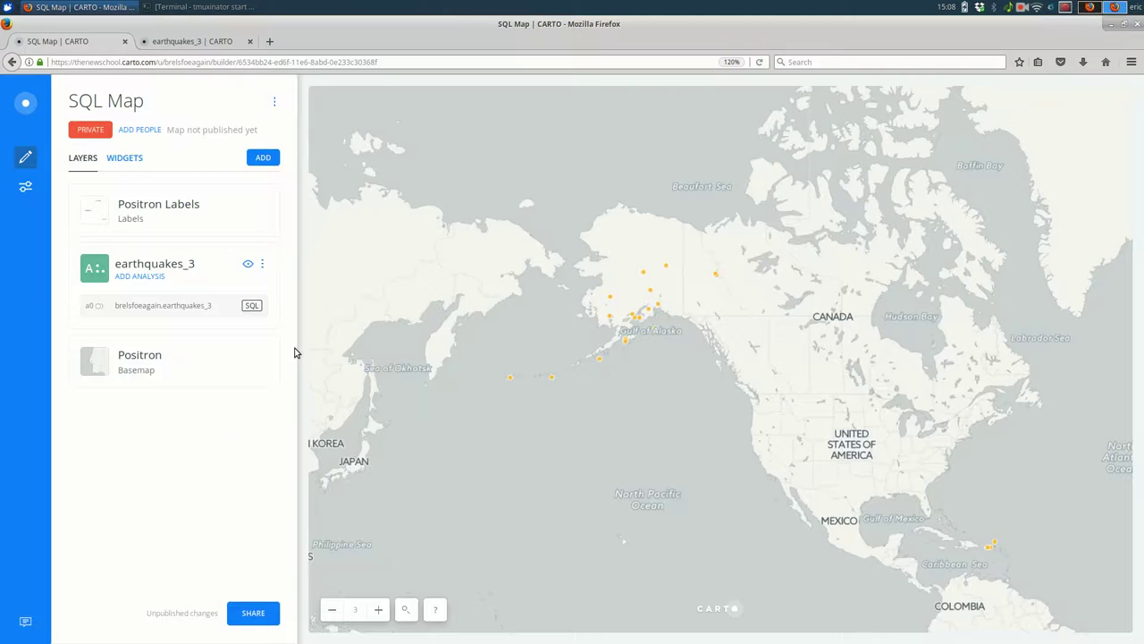
{"action": "left_click", "coordinate": [179, 262]}
{"action": "left_click", "coordinate": [153, 158]}
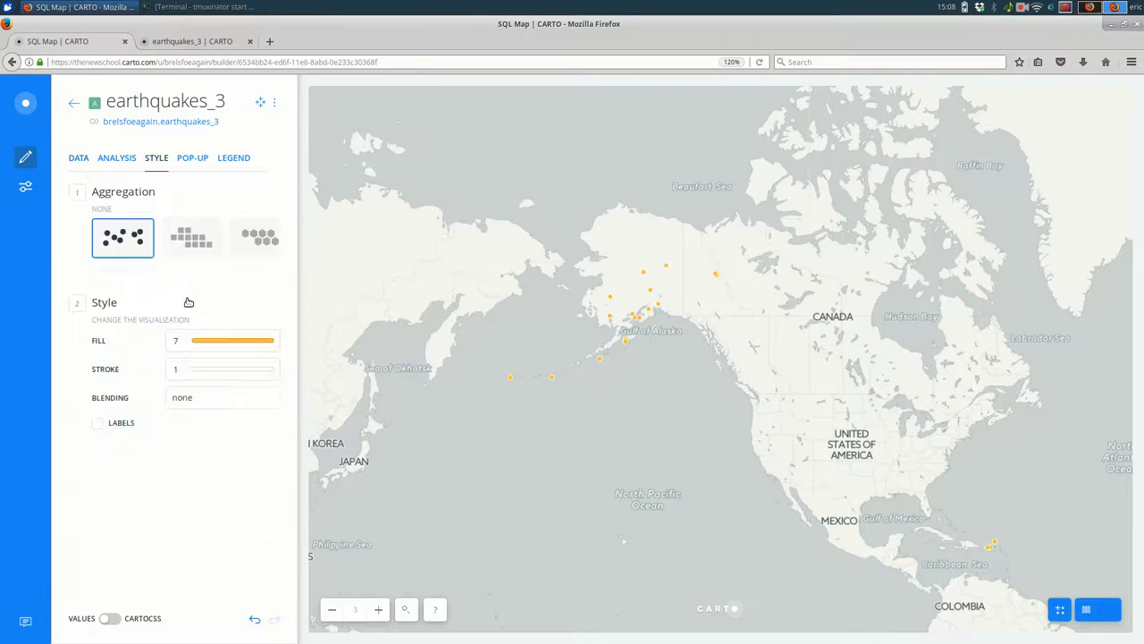
{"action": "left_click", "coordinate": [234, 340]}
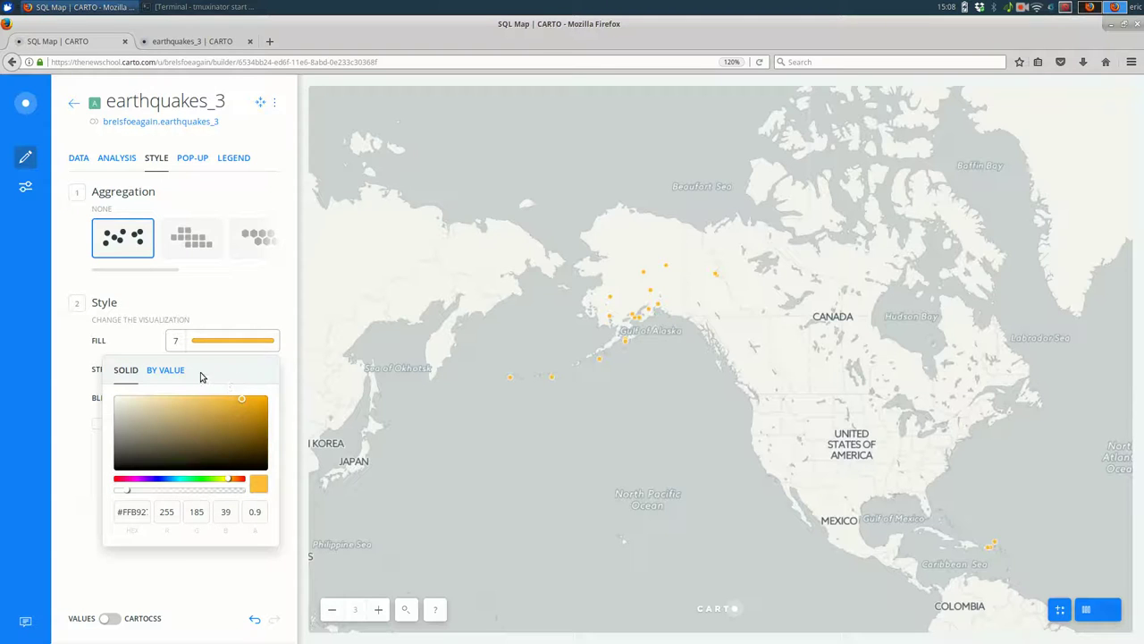
{"action": "left_click", "coordinate": [170, 377]}
{"action": "scroll", "coordinate": [197, 422], "scroll_direction": "down", "scroll_amount": 3}
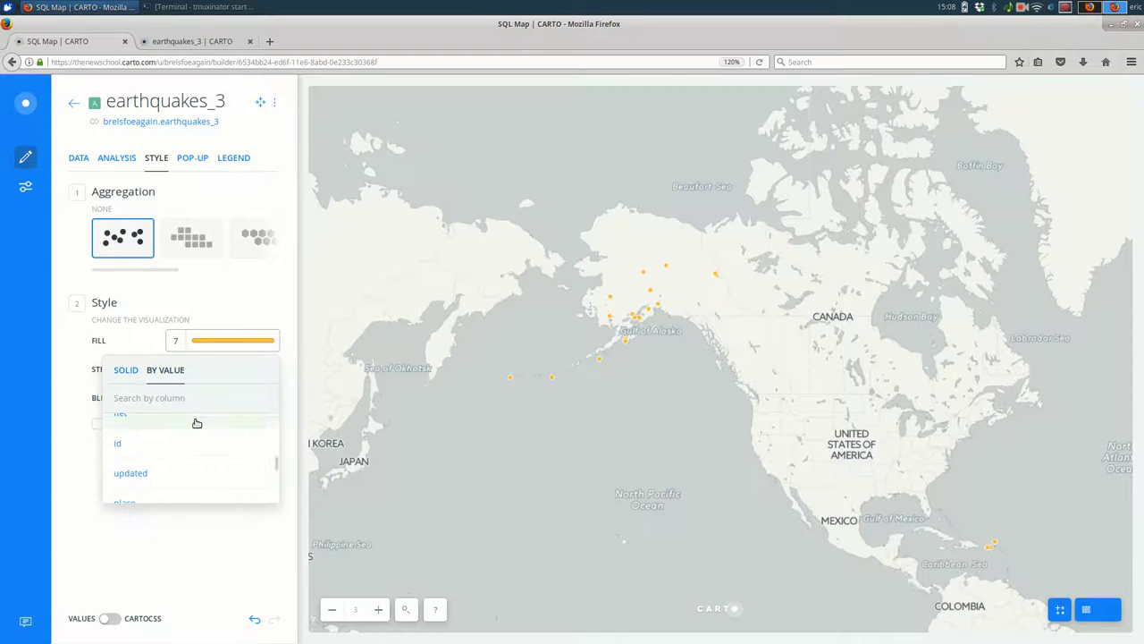
{"action": "scroll", "coordinate": [187, 438], "scroll_direction": "up", "scroll_amount": 3}
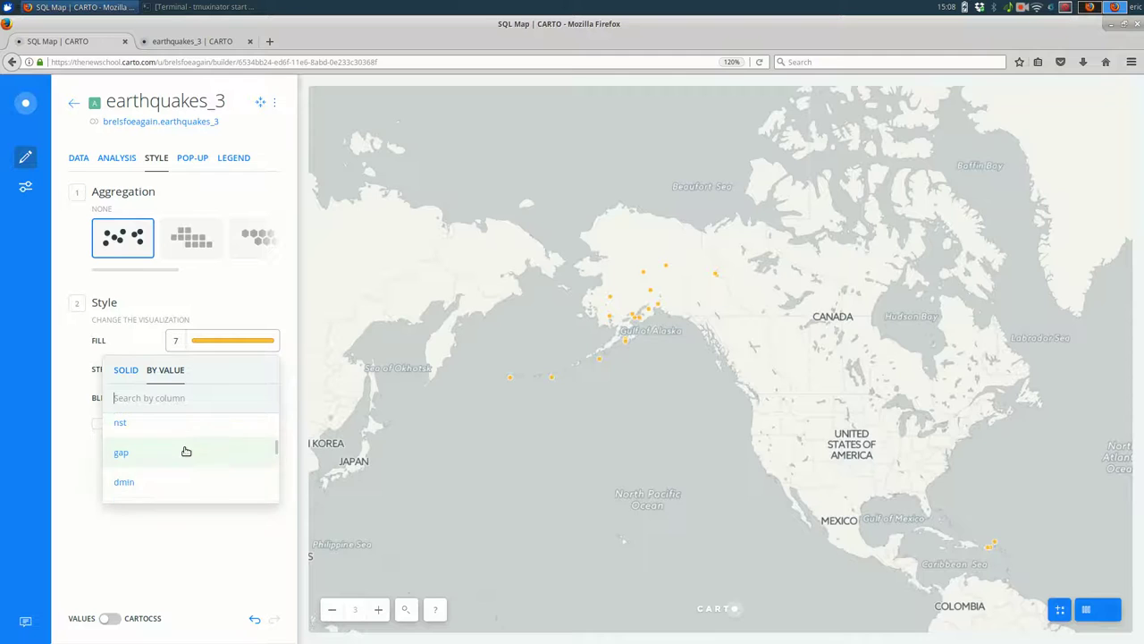
{"action": "scroll", "coordinate": [186, 451], "scroll_direction": "up", "scroll_amount": 2}
{"action": "left_click", "coordinate": [175, 493]}
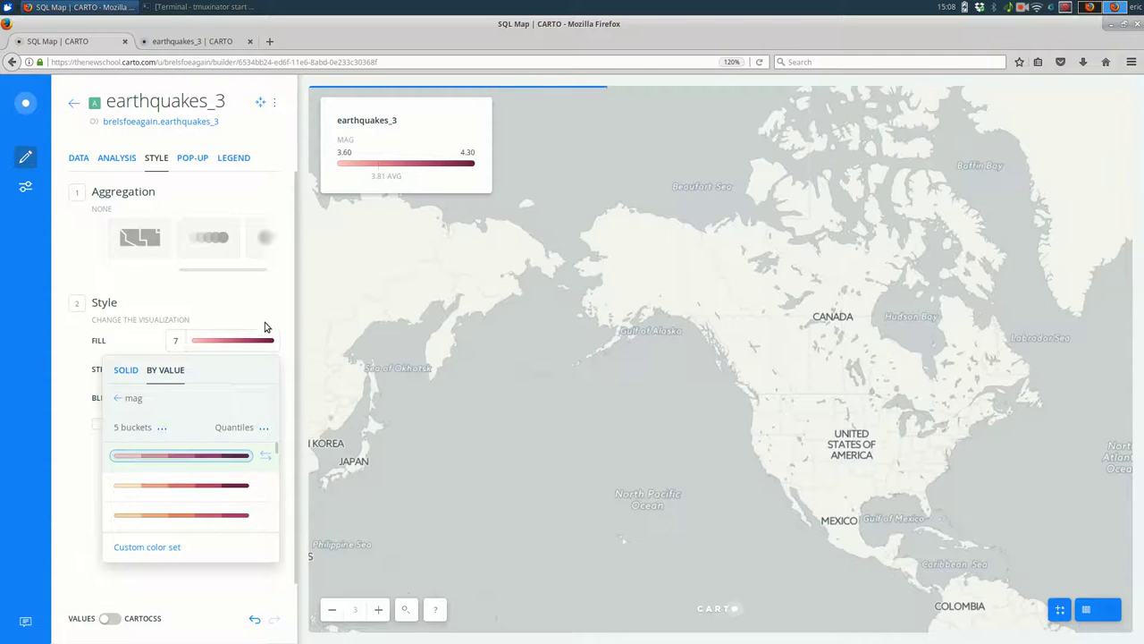
{"action": "left_click", "coordinate": [216, 289]}
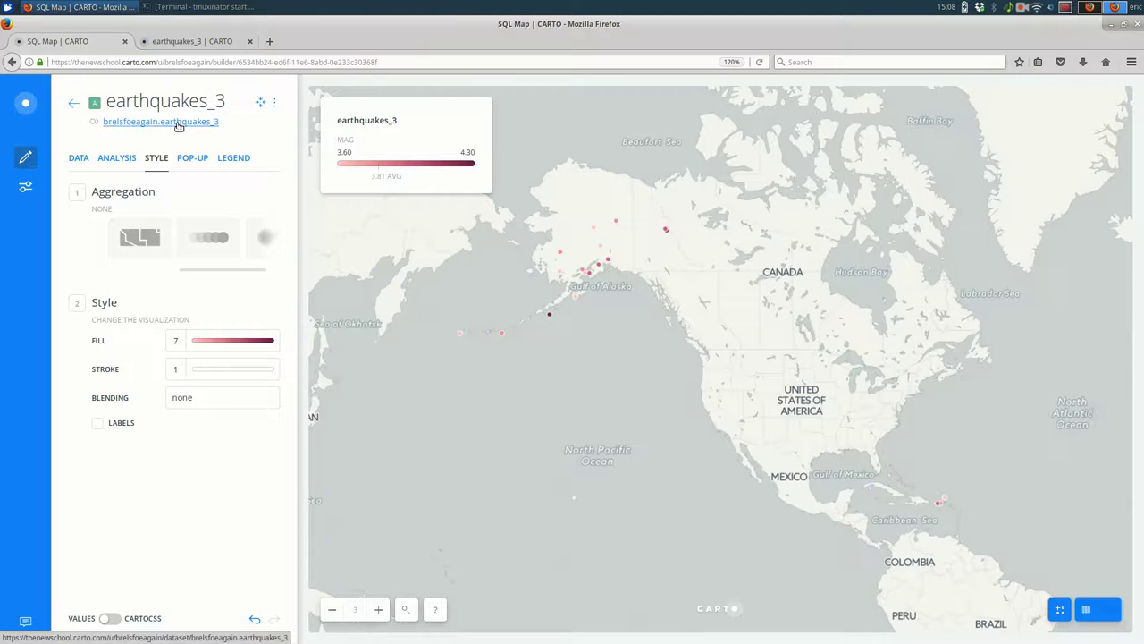
Open the earthquakes_3 dataset in a new browser tab and switch to it.
{"action": "middle_click", "coordinate": [190, 129]}
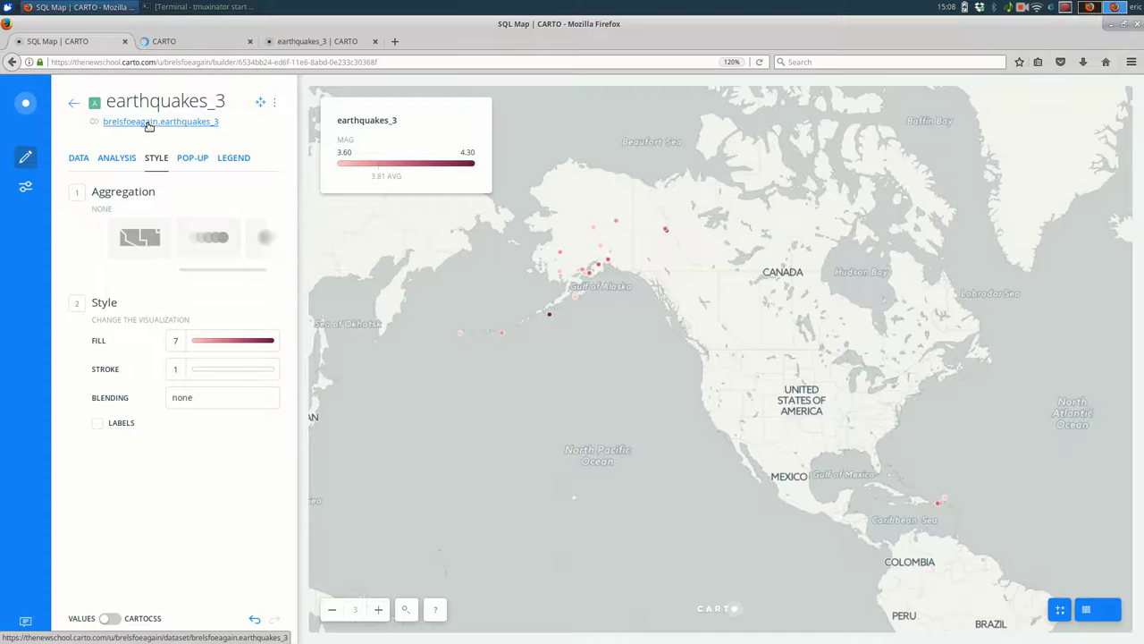
{"action": "left_click", "coordinate": [204, 41]}
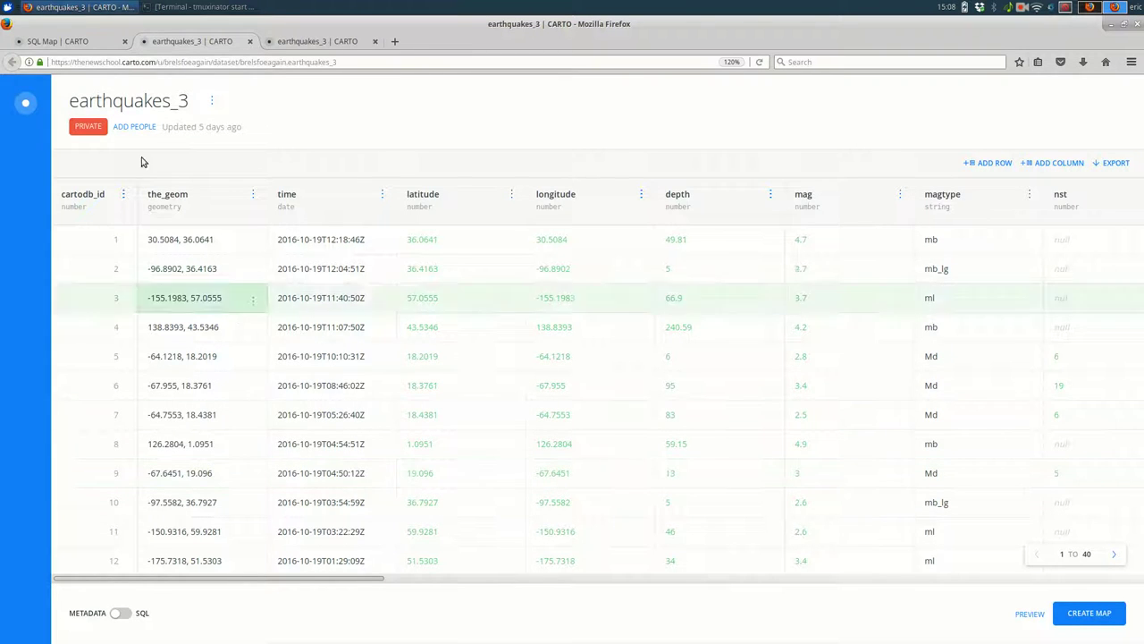
Copy the map layer's ak-or-pr, mag > 3.5 SQL query, then return to the dataset tab.
{"action": "left_click", "coordinate": [45, 41]}
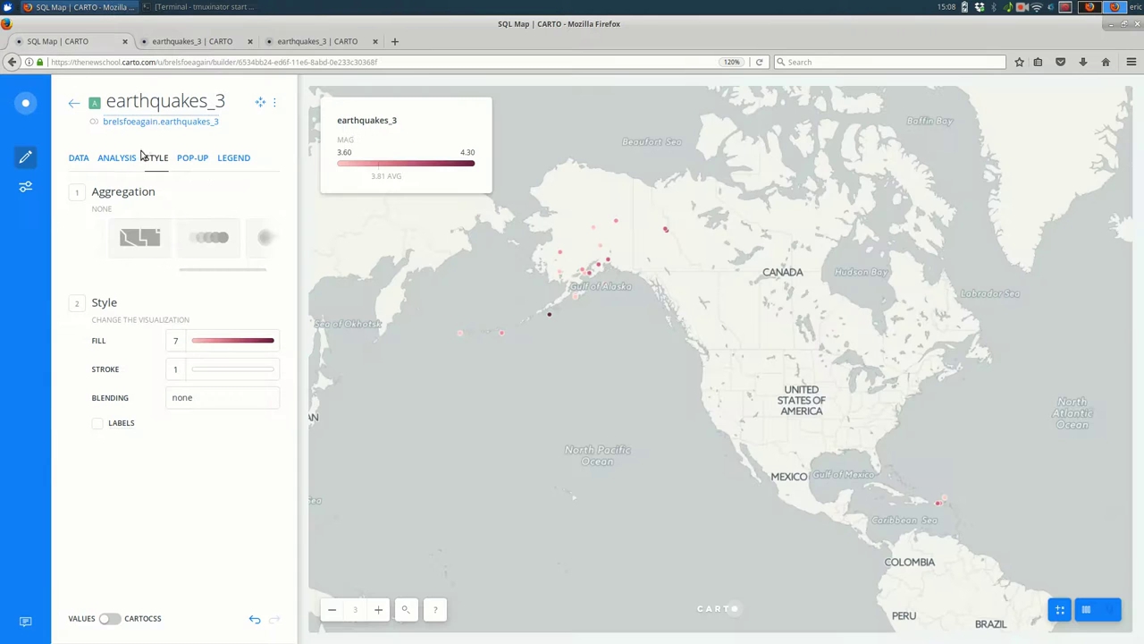
{"action": "left_click", "coordinate": [79, 159]}
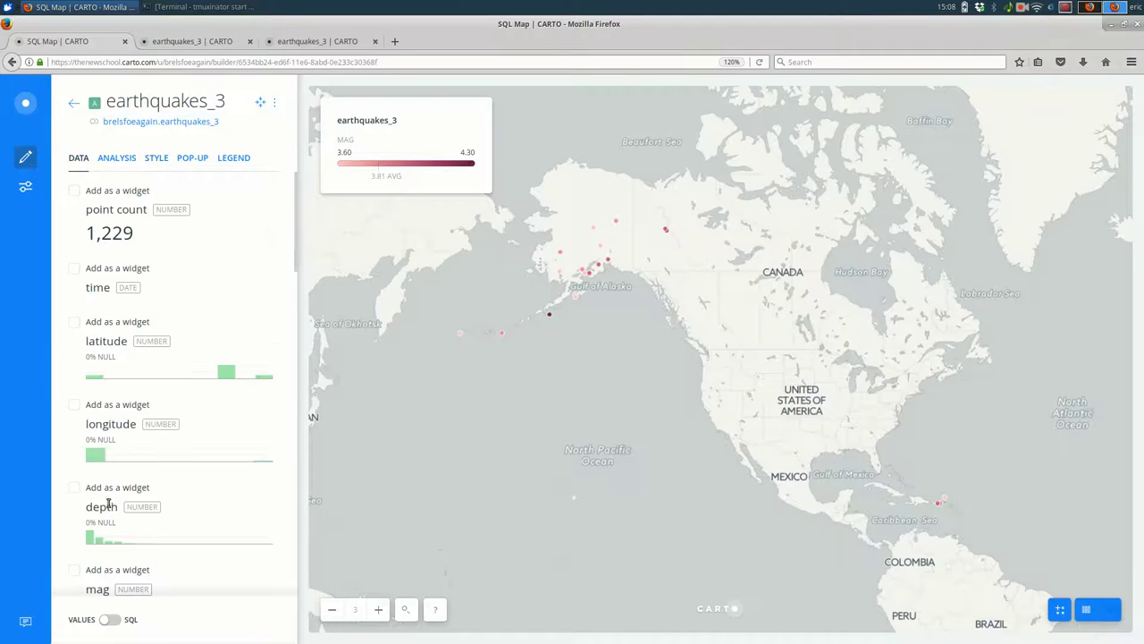
{"action": "left_click", "coordinate": [110, 619]}
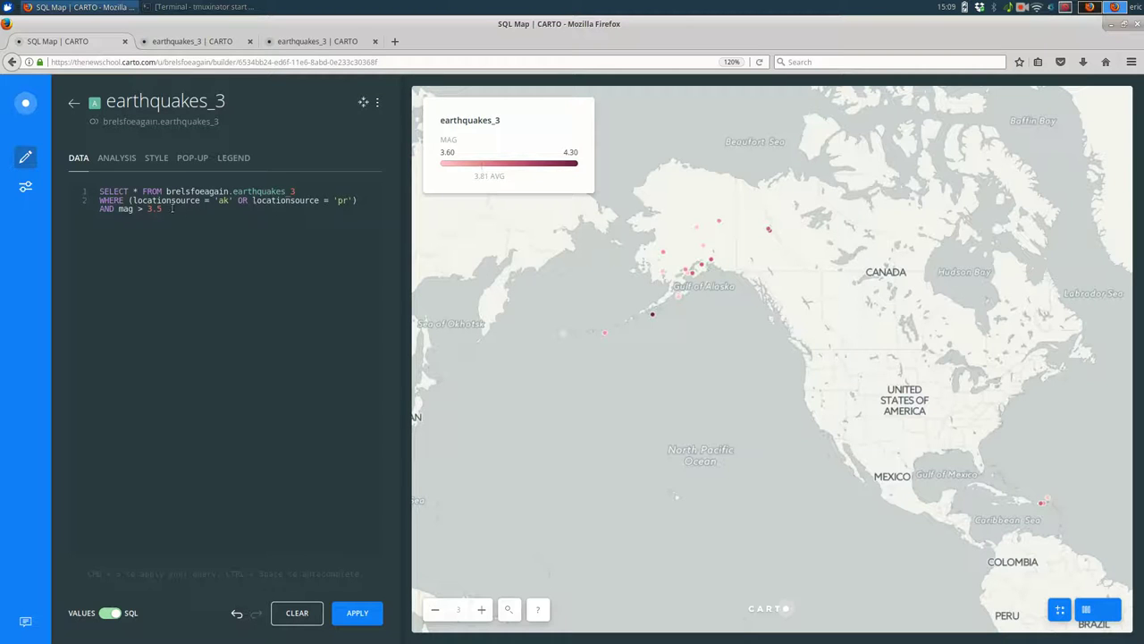
{"action": "left_click_drag", "start_coordinate": [304, 213], "coordinate": [27, 184]}
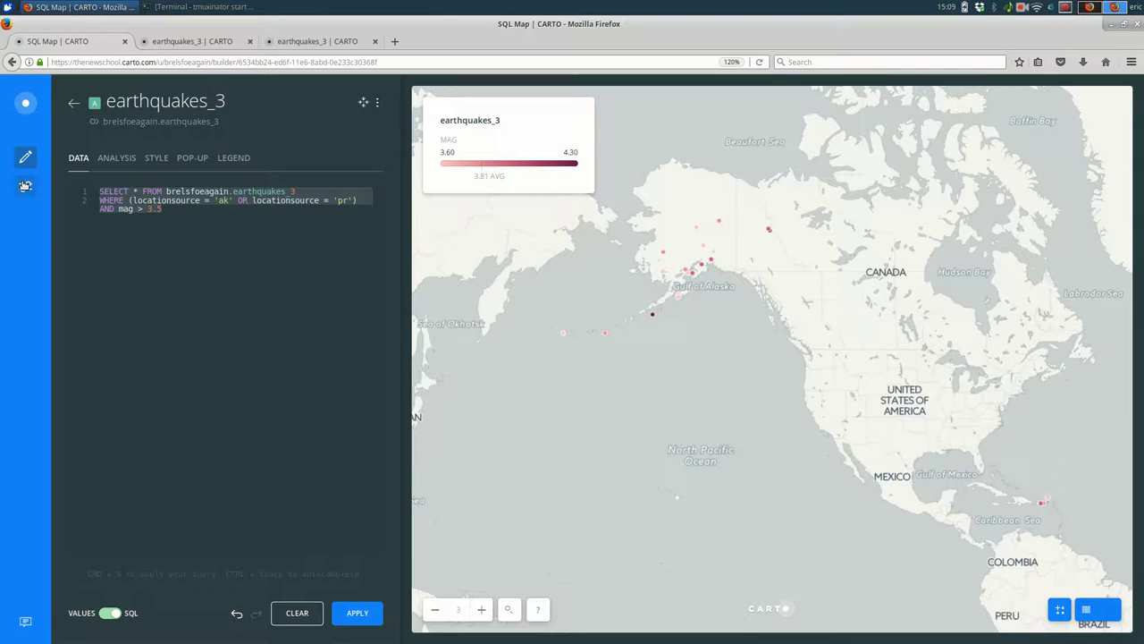
{"action": "key", "text": "ctrl+Tab"}
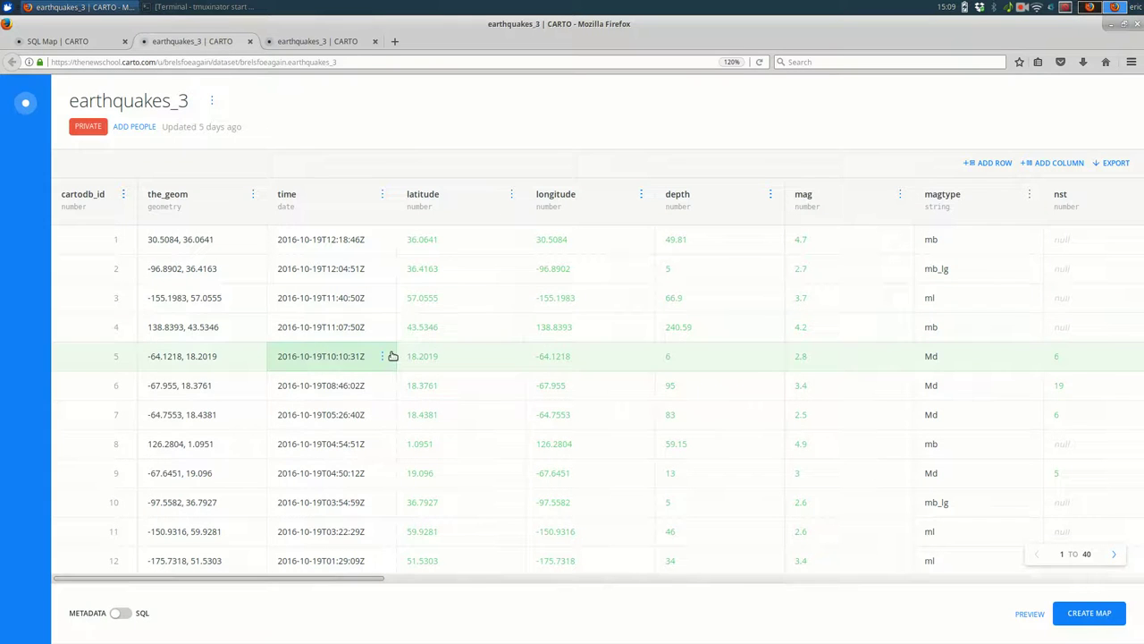
Apply the pasted ak-or-pr, mag > 3.5 filter to the dataset, yielding 21 rows, and preview it.
{"action": "left_click", "coordinate": [125, 614]}
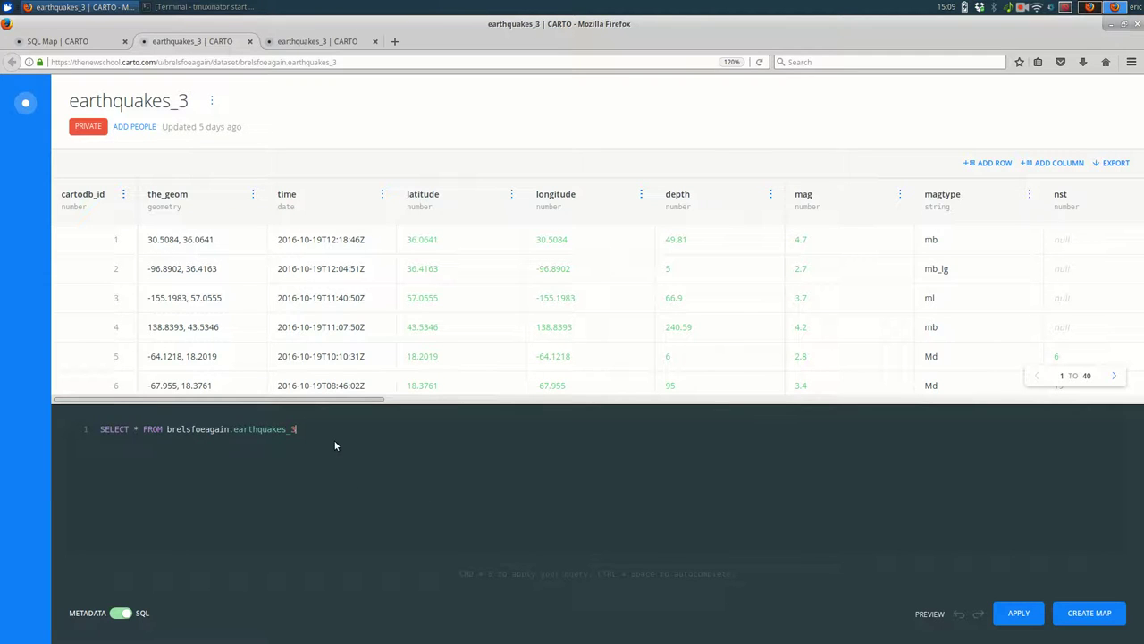
{"action": "type", "text": "WHERE (locationsource = 'ak' OR locationsource = 'pr') AND mag > 3.5"}
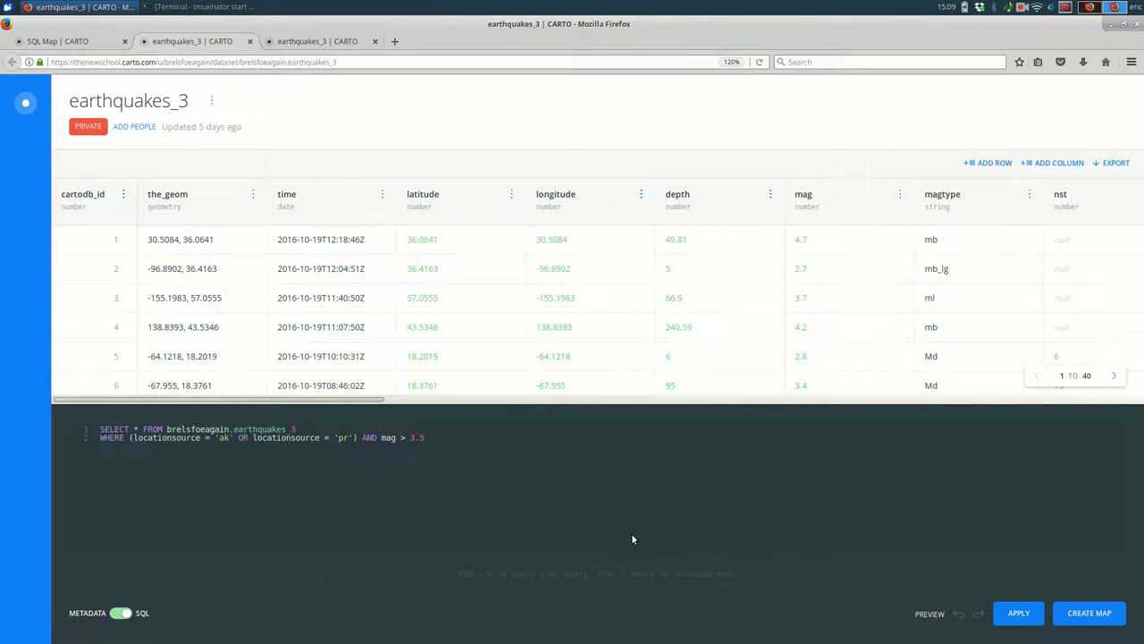
{"action": "left_click", "coordinate": [1011, 614]}
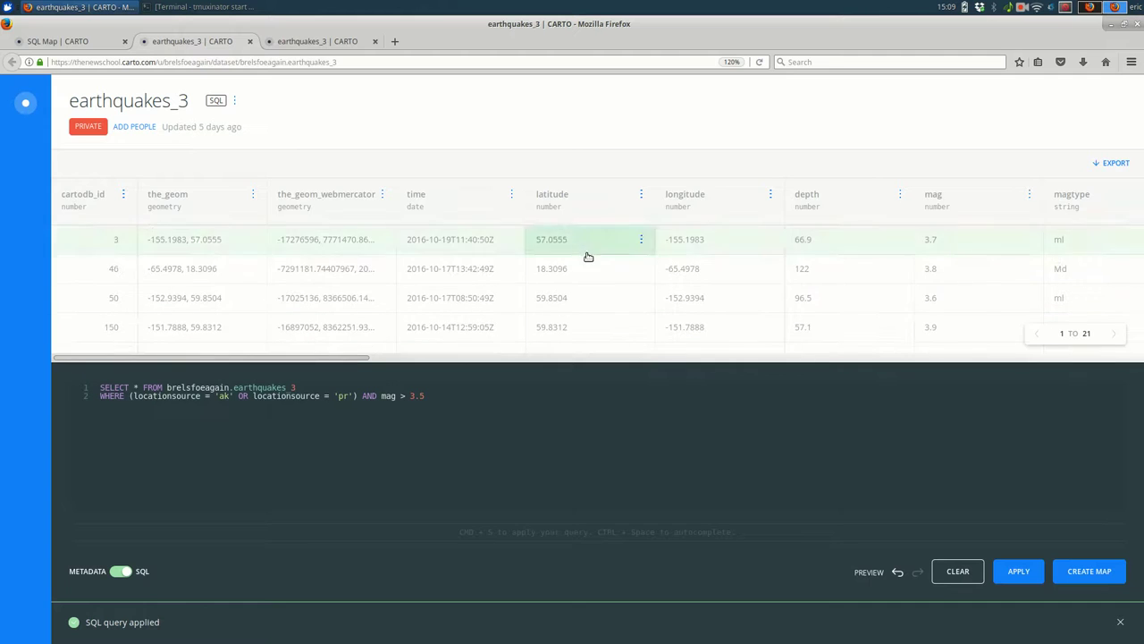
{"action": "left_click", "coordinate": [865, 572]}
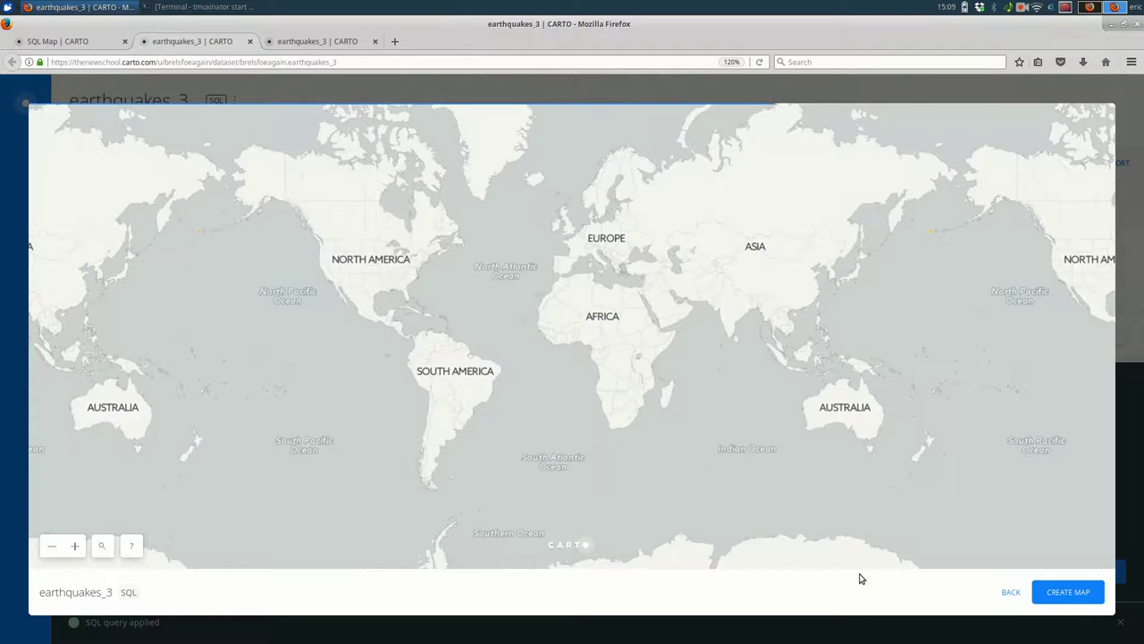
{"action": "left_click", "coordinate": [1011, 591]}
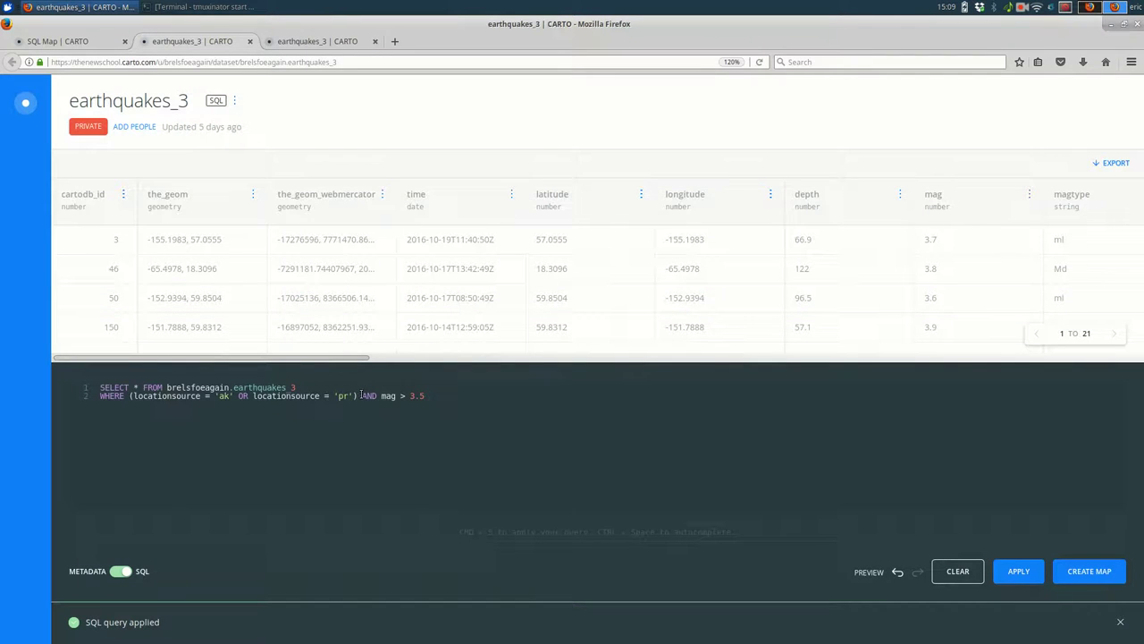
Delete the AND mag > 3.5 condition from the dataset query and reapply it.
{"action": "left_click_drag", "start_coordinate": [362, 395], "coordinate": [500, 393]}
{"action": "key", "text": "BackSpace"}
{"action": "left_click", "coordinate": [1026, 577]}
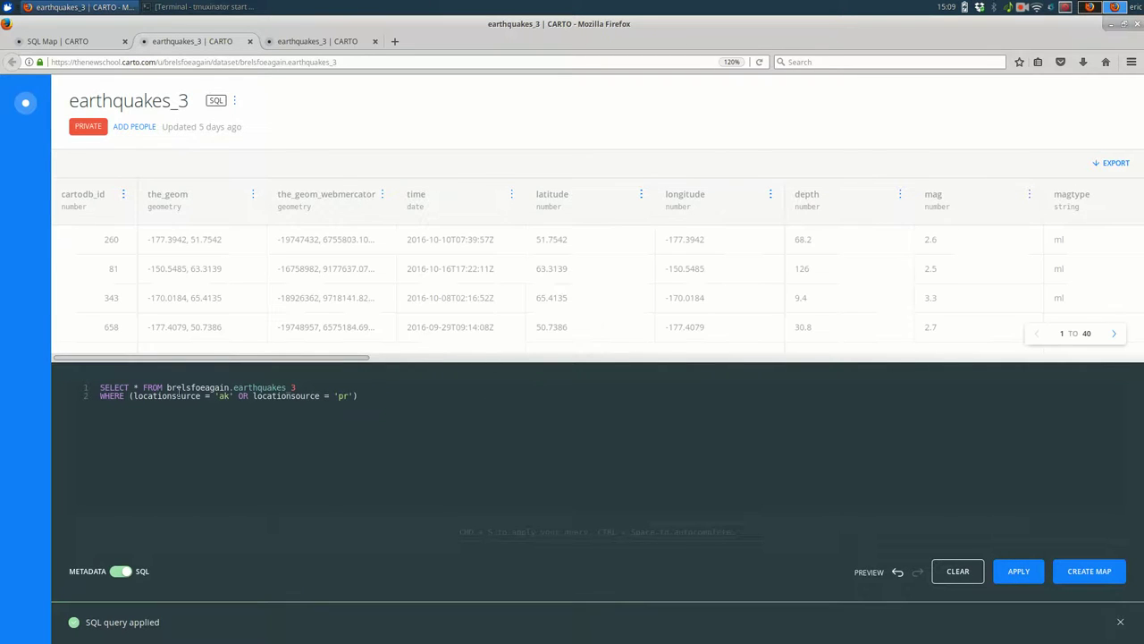
Replace SELECT * with SELECT mag so the query returns only the mag column.
{"action": "left_click", "coordinate": [138, 387]}
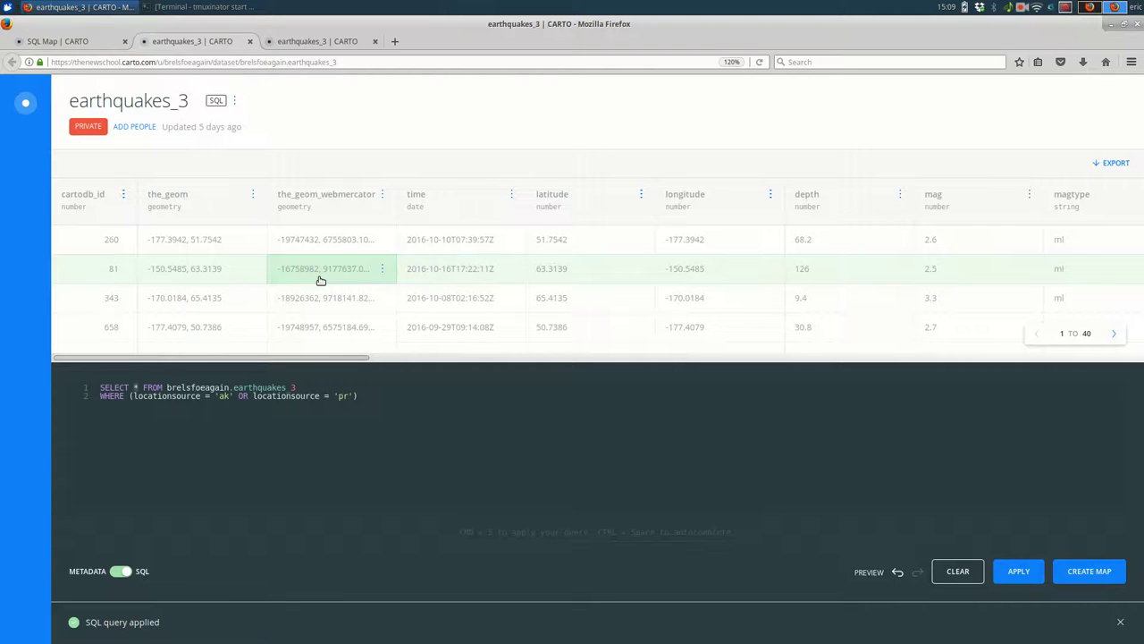
{"action": "key", "text": "shift+Left"}
{"action": "key", "text": "BackSpace"}
{"action": "type", "text": "mag"}
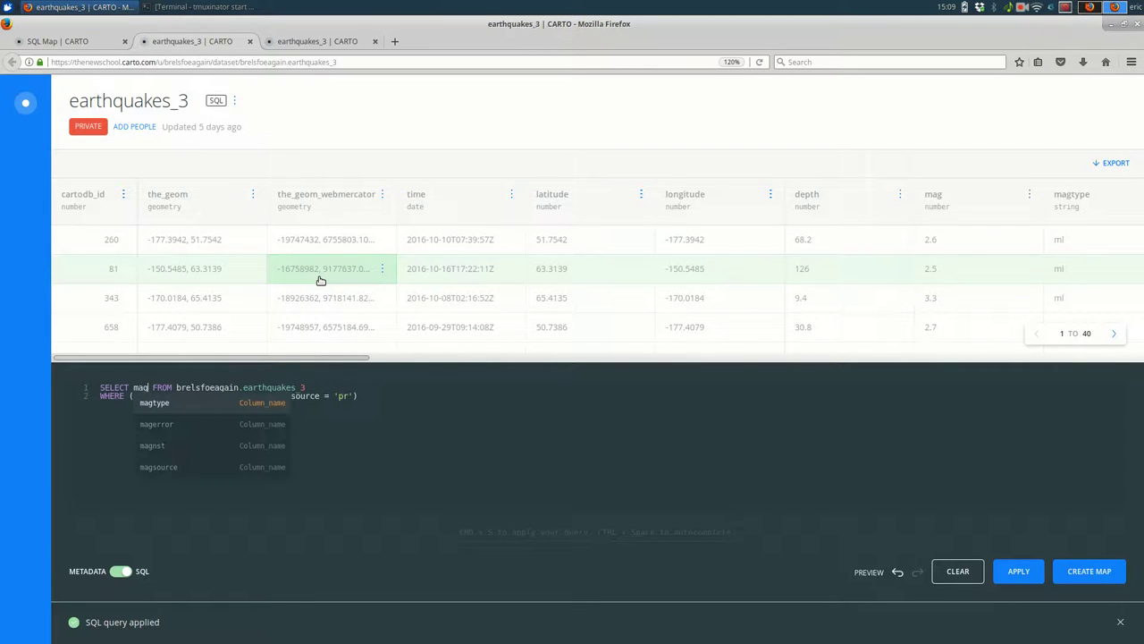
{"action": "key", "text": "ctrl+s"}
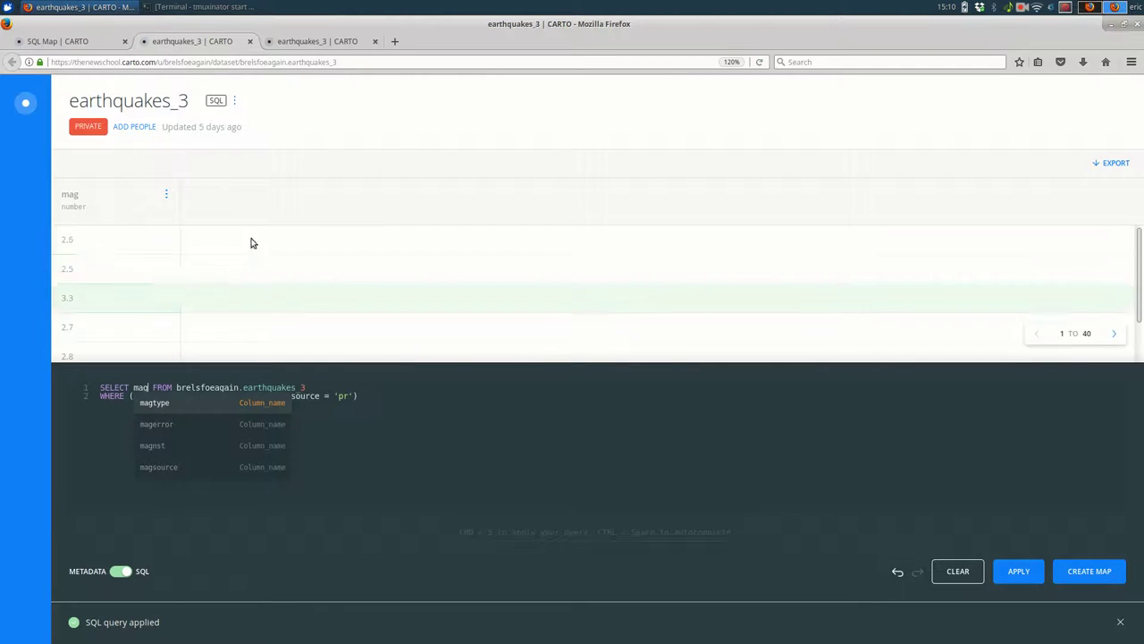
{"action": "left_click", "coordinate": [498, 468]}
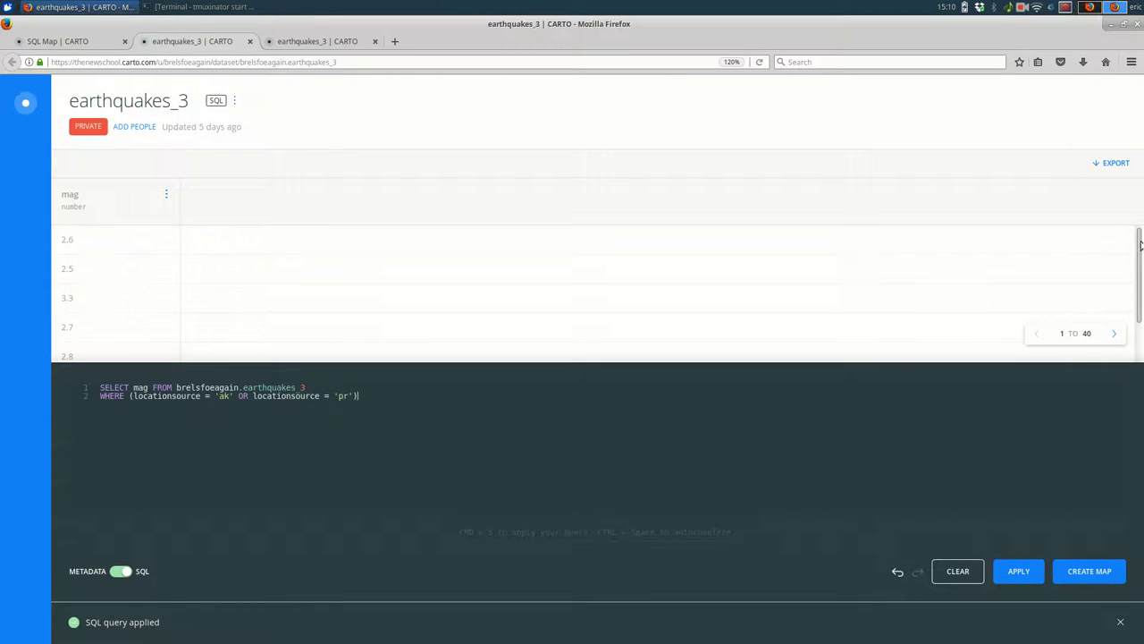
{"action": "mouse_move", "coordinate": [1141, 247]}
{"action": "left_mouse_down"}
{"action": "mouse_move", "coordinate": [1129, 403]}
{"action": "mouse_move", "coordinate": [1140, 533]}
{"action": "mouse_move", "coordinate": [1124, 465]}
{"action": "mouse_move", "coordinate": [1128, 231]}
{"action": "left_mouse_up"}
Wrap mag in MIN() and run the query to get the minimum magnitude.
{"action": "left_click", "coordinate": [148, 388]}
{"action": "key", "text": "ctrl+space"}
{"action": "key", "text": "ctrl+Left"}
{"action": "type", "text": "MIN"}
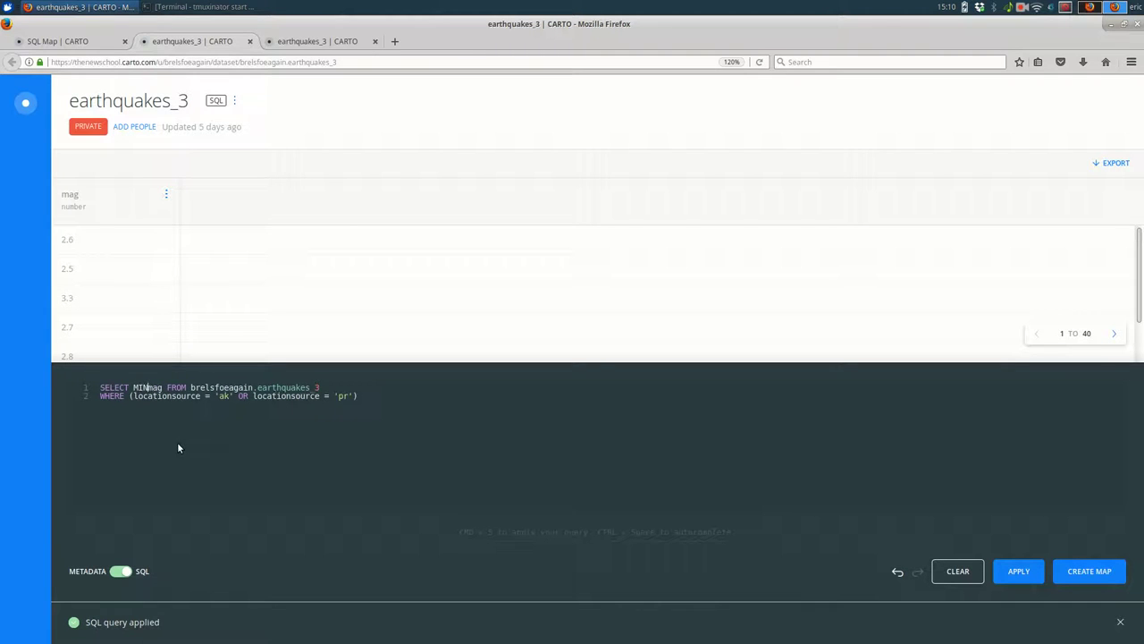
{"action": "type", "text": "("}
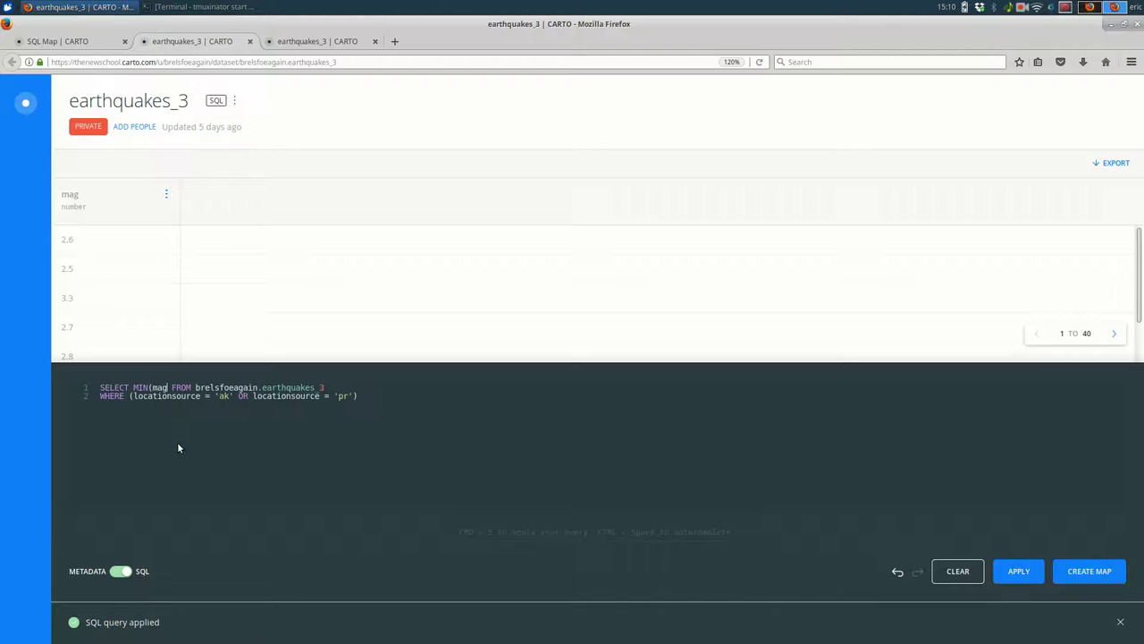
{"action": "key", "text": "ctrl+space"}
{"action": "key", "text": "ctrl+Right"}
{"action": "type", "text": ")"}
{"action": "key", "text": "ctrl+s"}
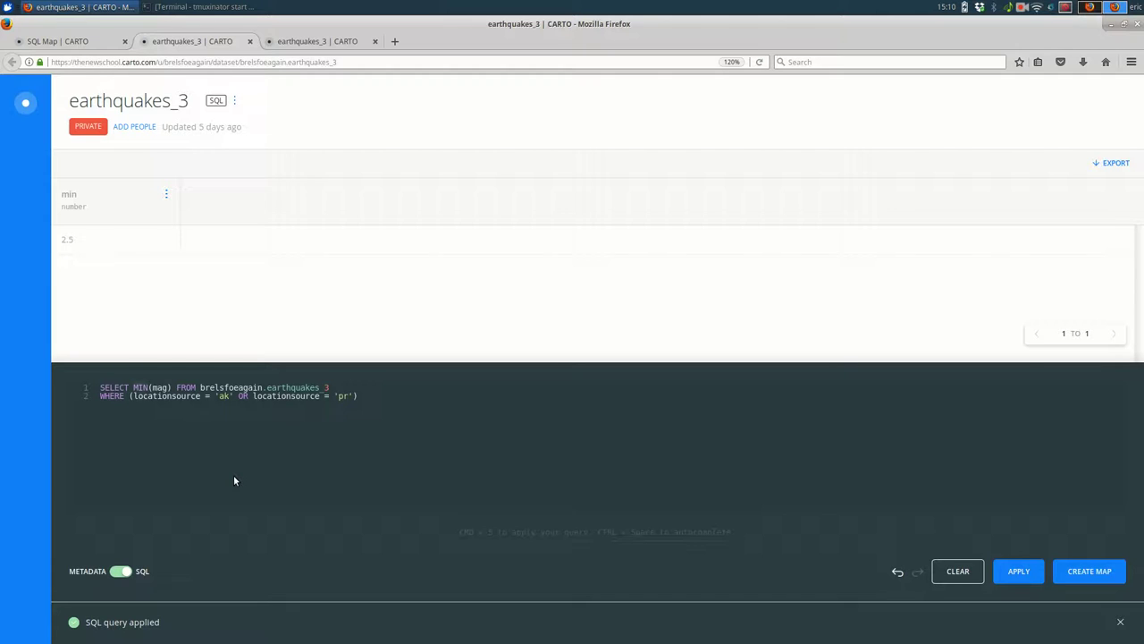
Switch to MAX(mag), then add MIN(mag), returning minimum 2.5 and maximum 4.3.
{"action": "key", "text": "BackSpace"}
{"action": "key", "text": "BackSpace"}
{"action": "key", "text": "BackSpace"}
{"action": "type", "text": "MAX"}
{"action": "key", "text": "ctrl+s"}
{"action": "type", "text": "MIN(m"}
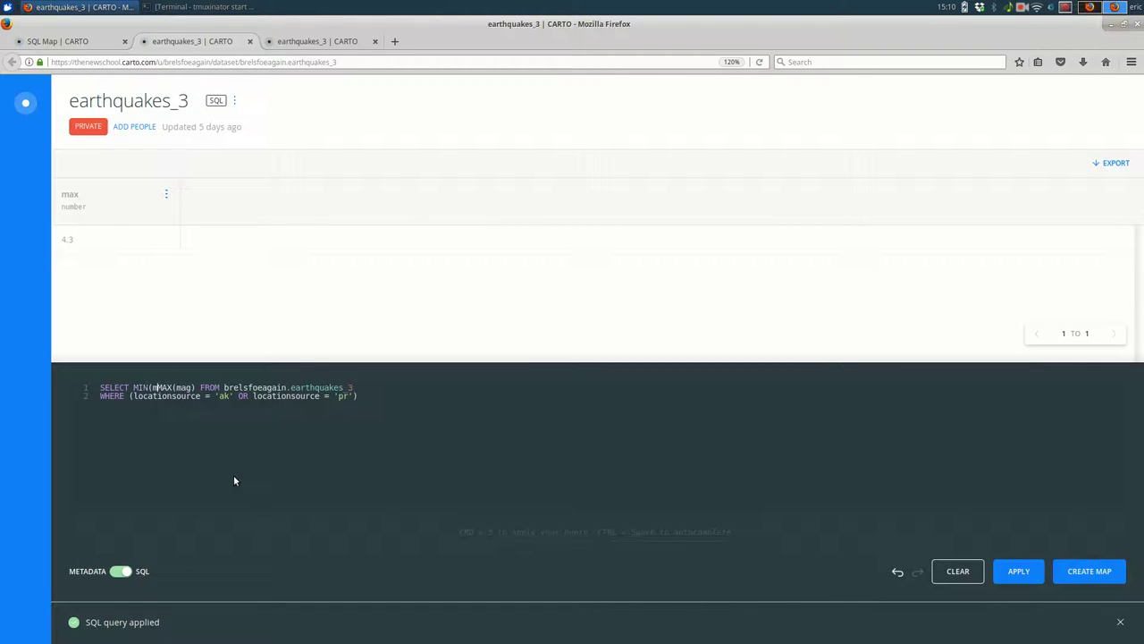
{"action": "type", "text": "ag),"}
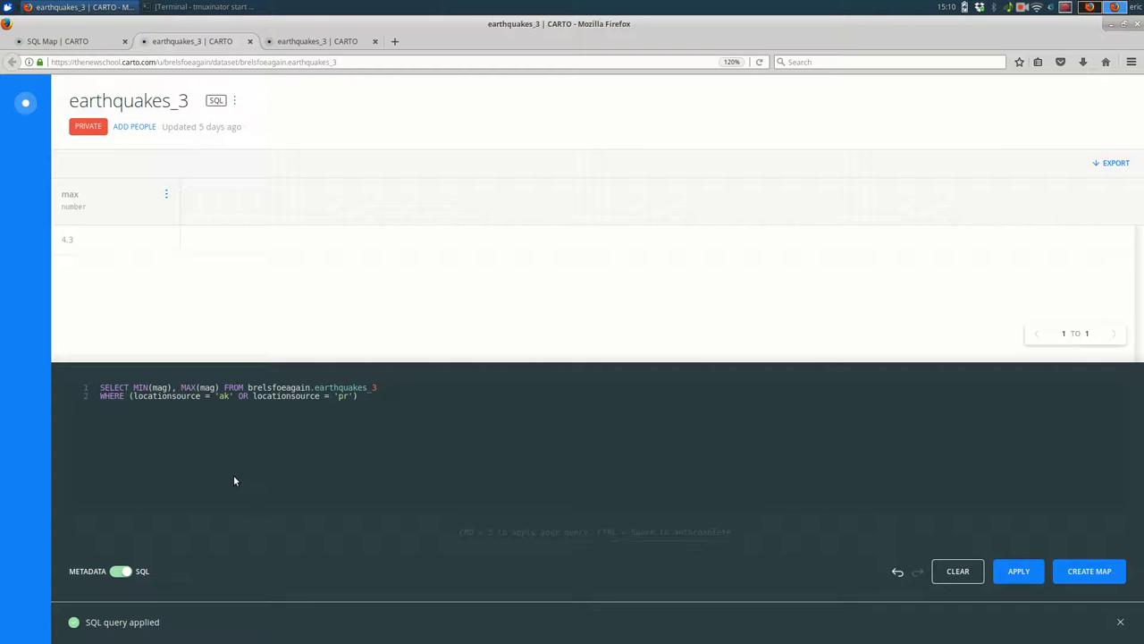
{"action": "key", "text": "ctrl+s"}
Add AVG(mag) to the SELECT list and rerun the query, giving average 2.8956.
{"action": "type", "text": "Av"}
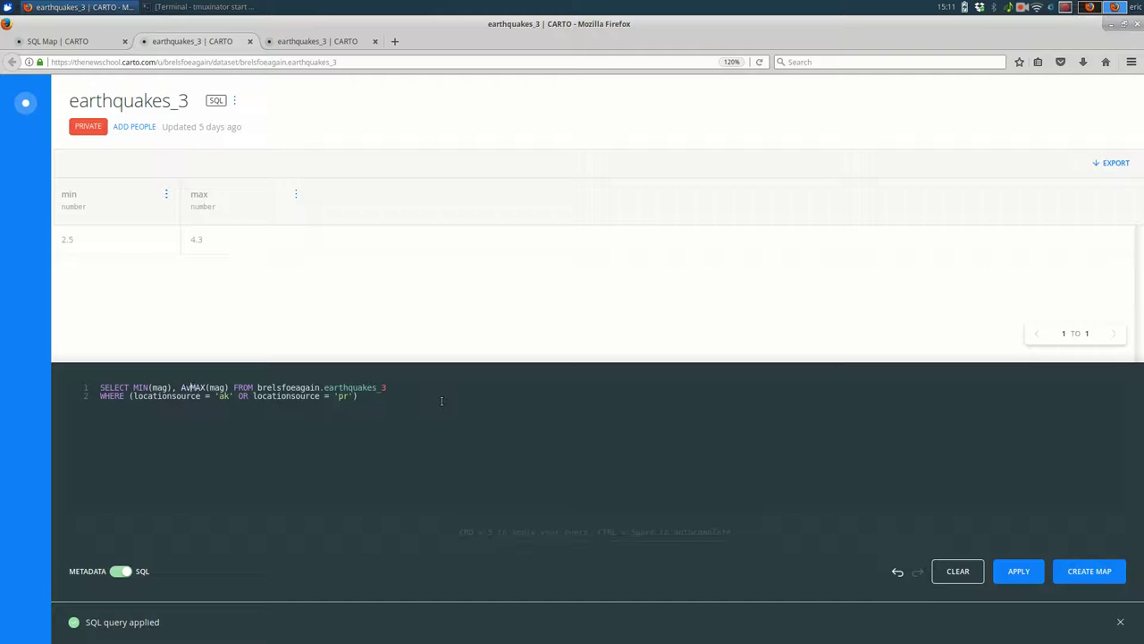
{"action": "key", "text": "BackSpace"}
{"action": "type", "text": "VG(ma"}
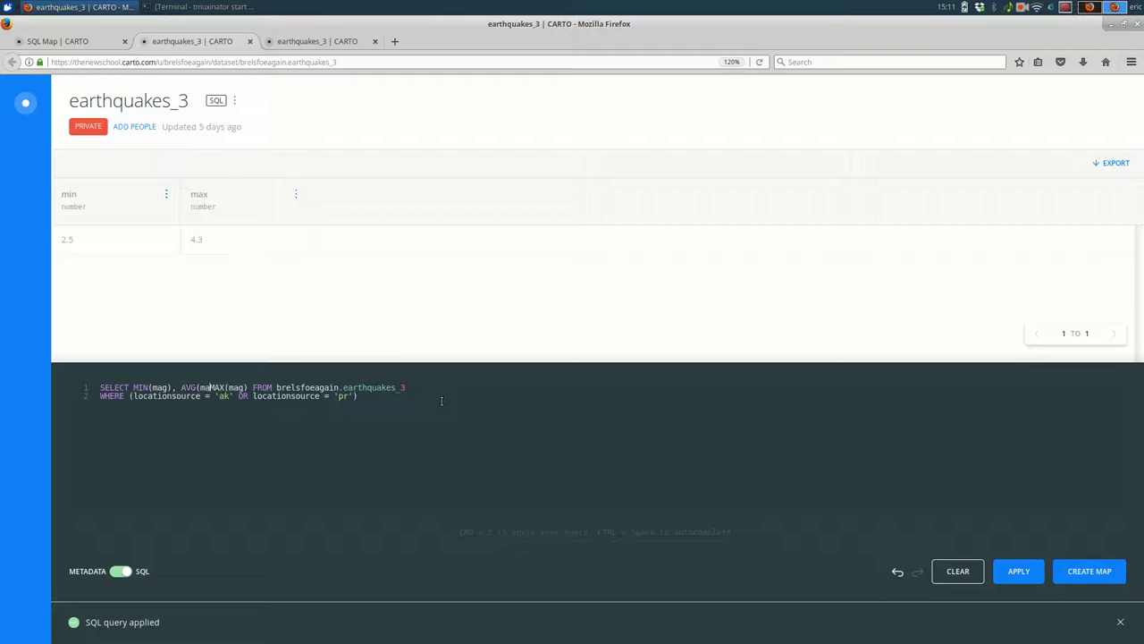
{"action": "type", "text": "g),"}
{"action": "key", "text": "ctrl+s"}
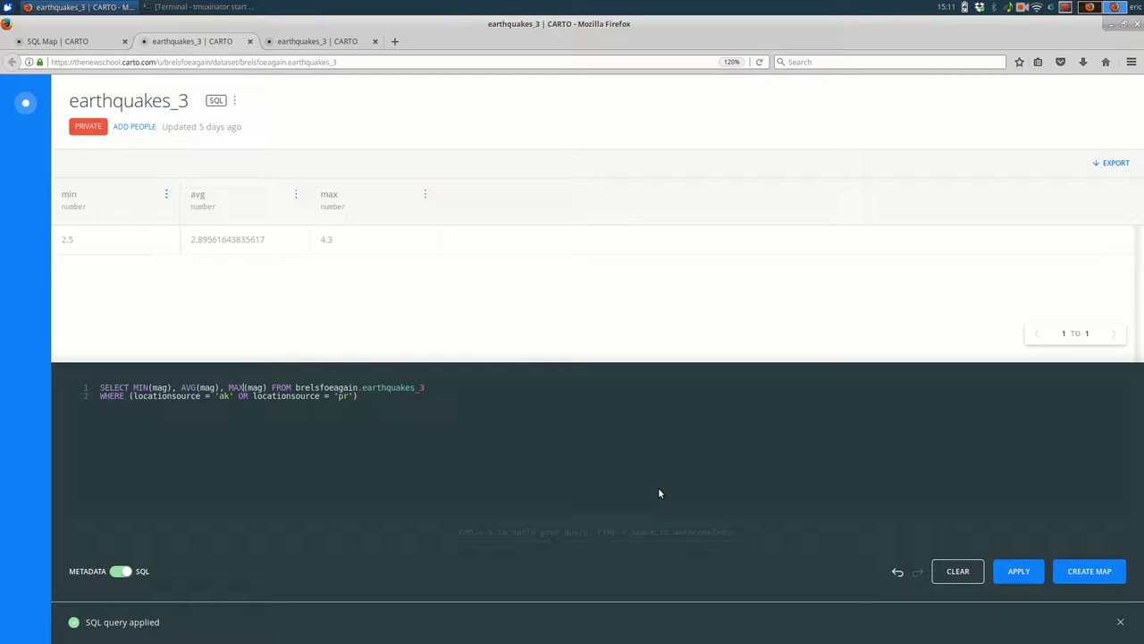
Add COUNT(*) to the SELECT list and rerun, returning a count of 365.
{"action": "type", "text": ", COUNT()"}
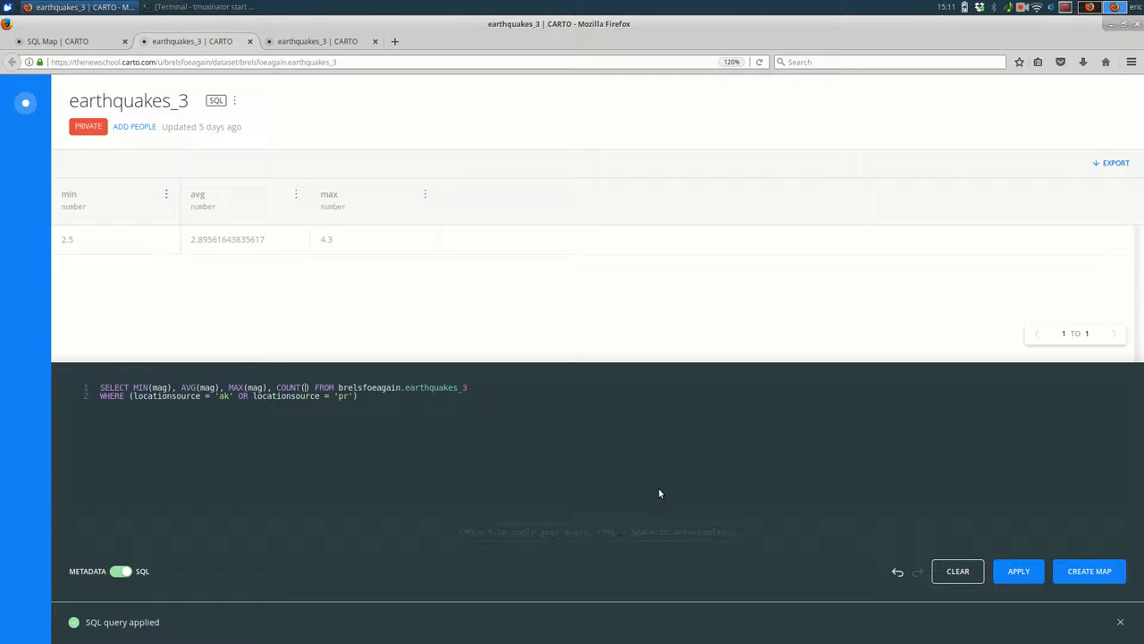
{"action": "type", "text": "*"}
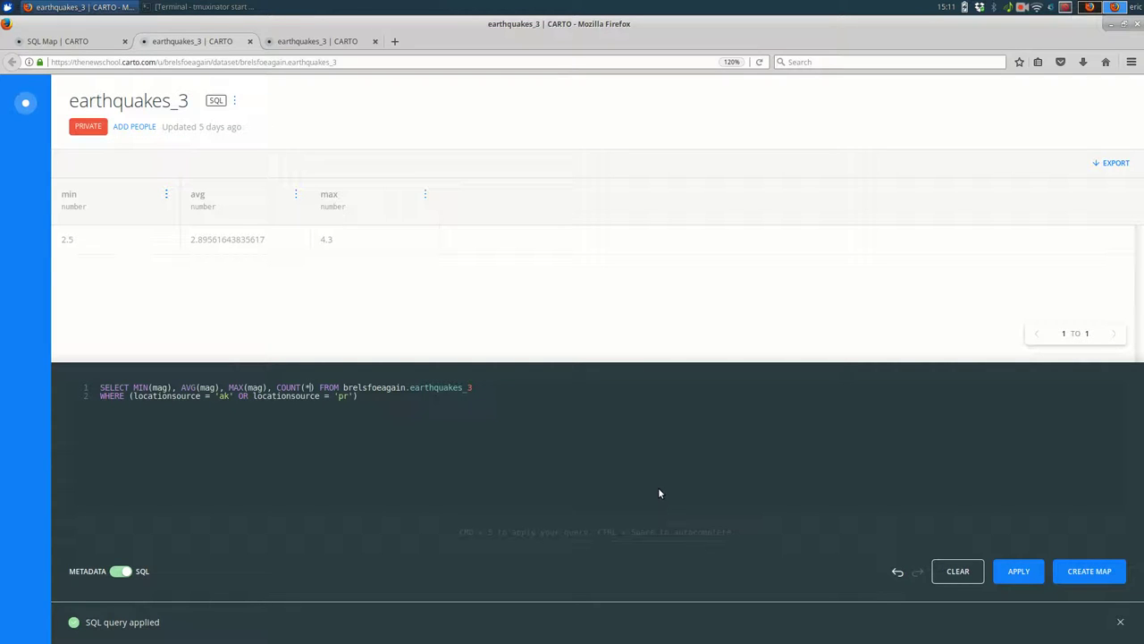
{"action": "key", "text": "ctrl+s"}
{"action": "left_click_drag", "start_coordinate": [465, 394], "coordinate": [76, 391]}
{"action": "left_click", "coordinate": [76, 392]}
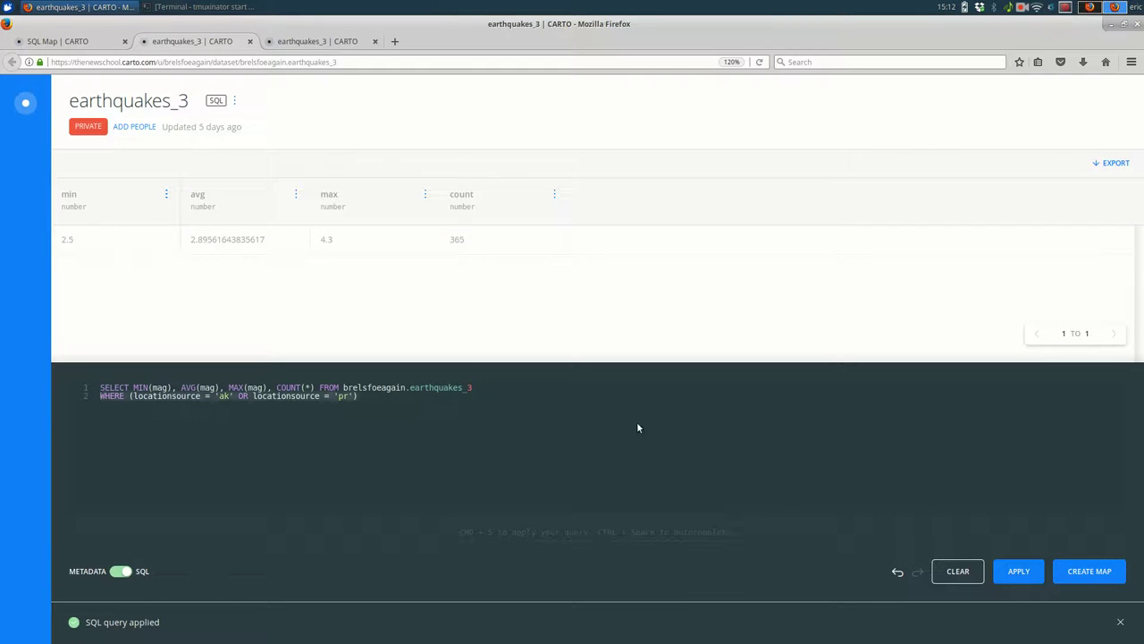
Compare results with no source filter, with 'ak' only, and with 'ak' or 'pr' restored.
{"action": "key", "text": "BackSpace"}
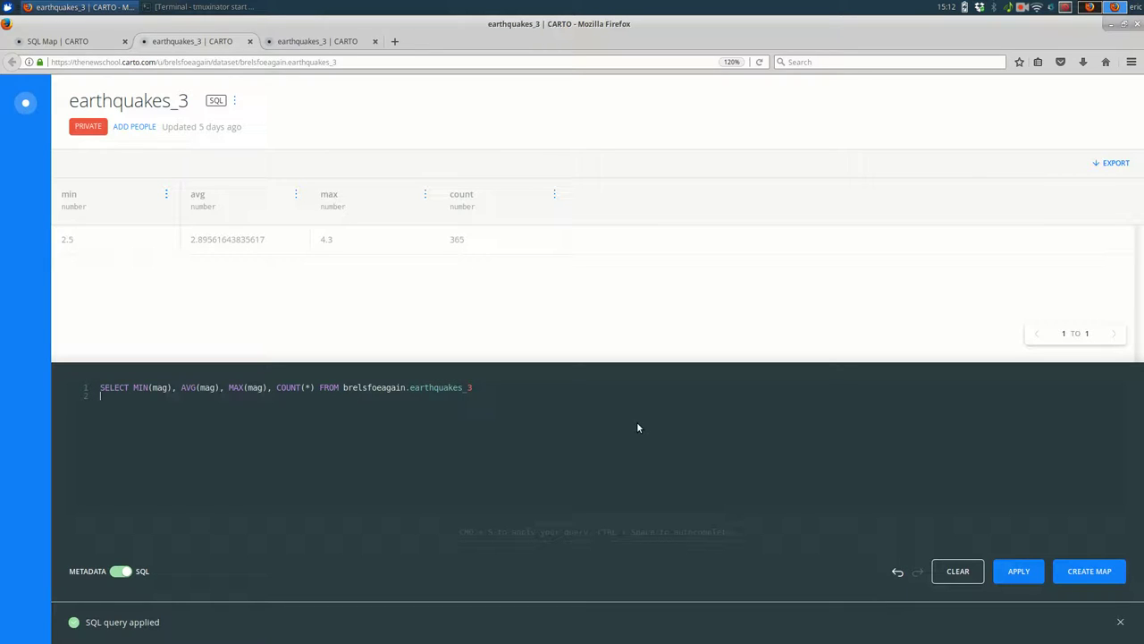
{"action": "key", "text": "ctrl+s"}
{"action": "type", "text": "WHERE (locationsource = 'ak' OR locationsource = 'pr')"}
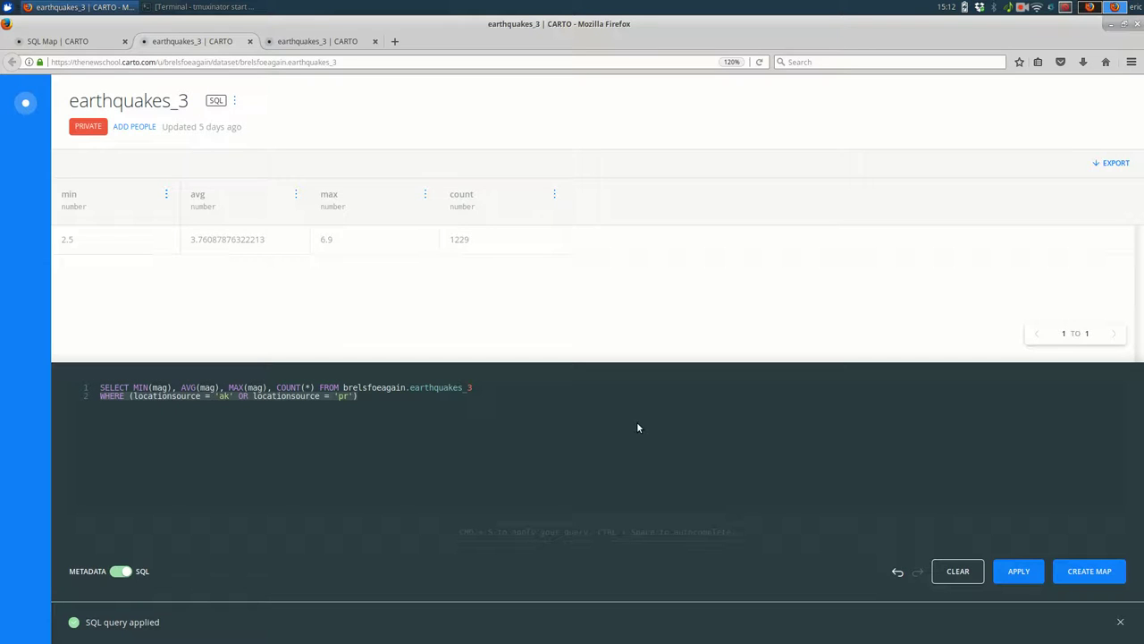
{"action": "key", "text": "ctrl+shift+Left"}
{"action": "key", "text": "ctrl+shift+Left"}
{"action": "key", "text": "ctrl+shift+Left"}
{"action": "key", "text": "ctrl+shift+Left"}
{"action": "key", "text": "ctrl+shift+Left"}
{"action": "key", "text": "ctrl+shift+Left"}
{"action": "key", "text": "ctrl+shift+Left"}
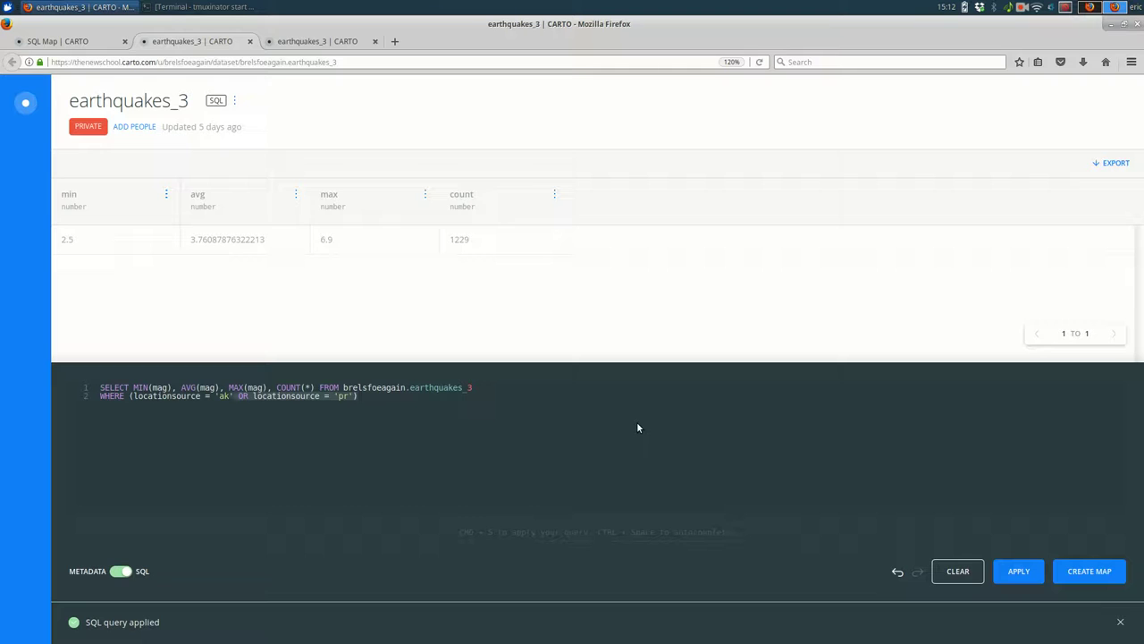
{"action": "key", "text": "BackSpace"}
{"action": "key", "text": "BackSpace"}
{"action": "key", "text": "ctrl+s"}
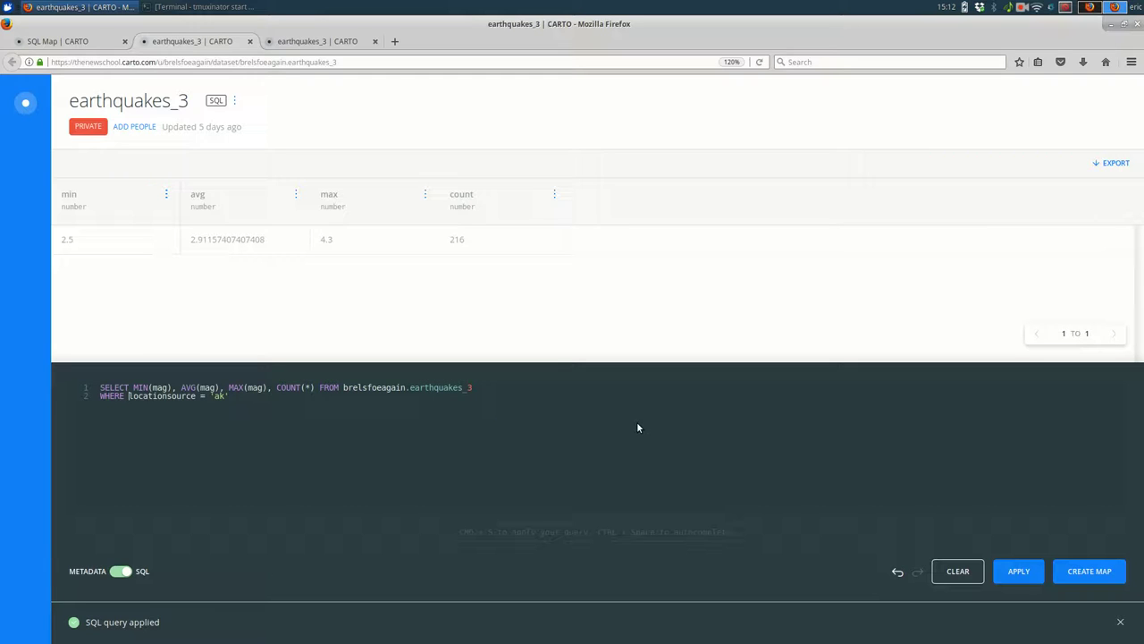
{"action": "key", "text": "ctrl+z"}
{"action": "key", "text": "ctrl+z"}
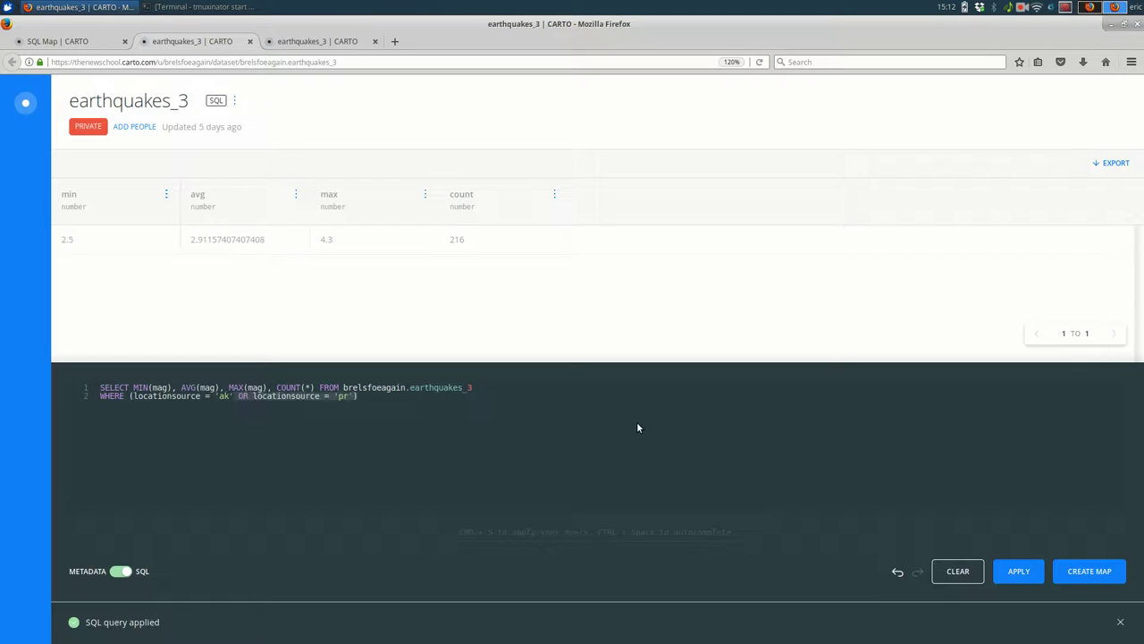
{"action": "key", "text": "ctrl+s"}
Filter to locationsource = 'pr' only, giving min 2.5, max 3.9, count 149.
{"action": "key", "text": "shift+End"}
{"action": "left_click", "coordinate": [257, 396]}
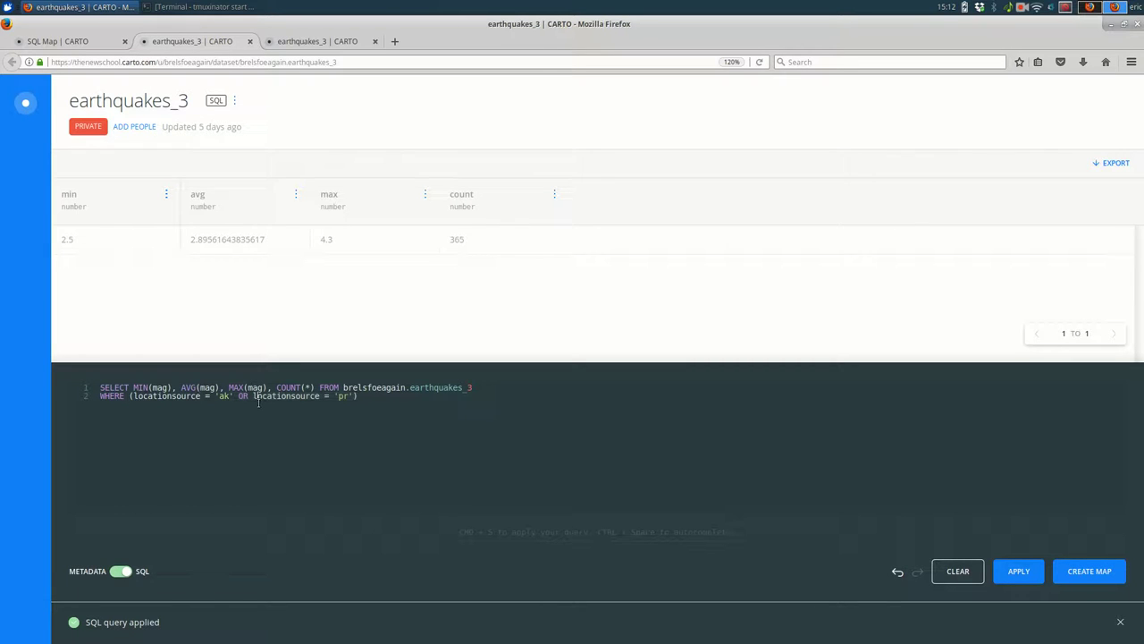
{"action": "key", "text": "ctrl+shift+Left"}
{"action": "key", "text": "ctrl+shift+Left"}
{"action": "key", "text": "ctrl+shift+Left"}
{"action": "key", "text": "ctrl+shift+Left"}
{"action": "key", "text": "ctrl+shift+Left"}
{"action": "key", "text": "ctrl+shift+Left"}
{"action": "key", "text": "ctrl+shift+Left"}
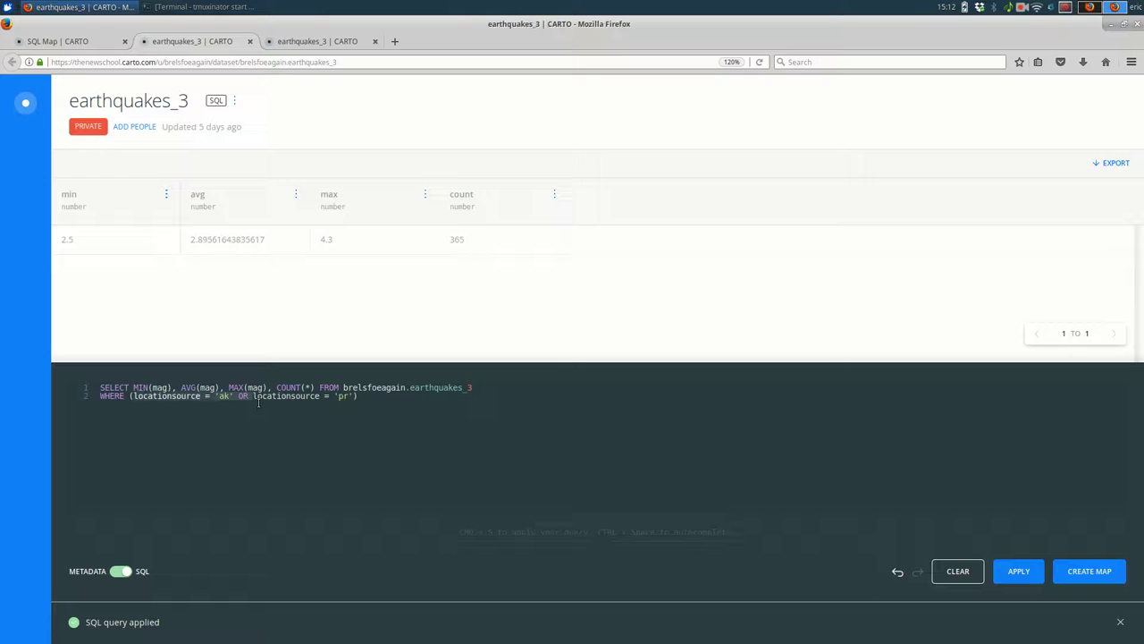
{"action": "key", "text": "BackSpace"}
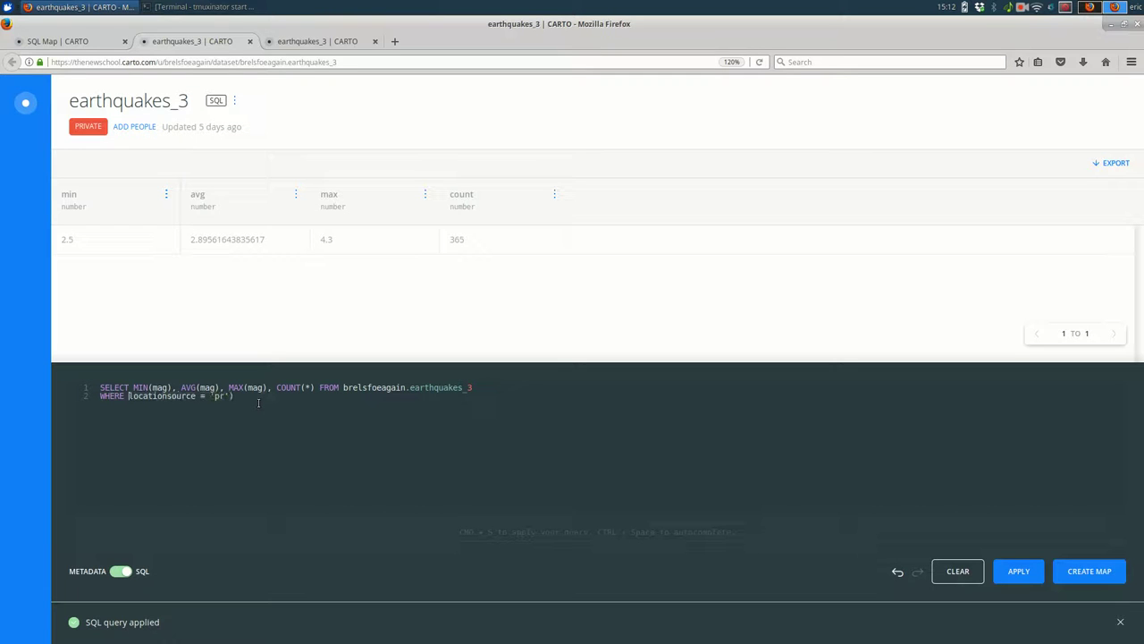
{"action": "key", "text": "ctrl+s"}
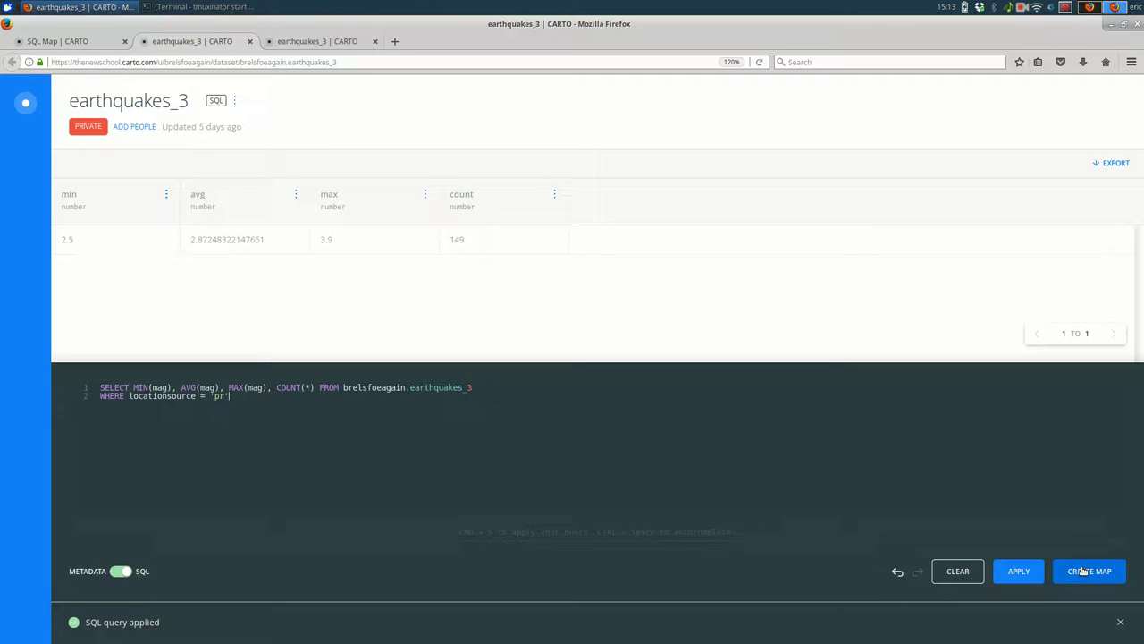
Create earthquakes_3 map 1 and clear the layer's SQL to plot all earthquakes worldwide.
{"action": "left_click", "coordinate": [1084, 572]}
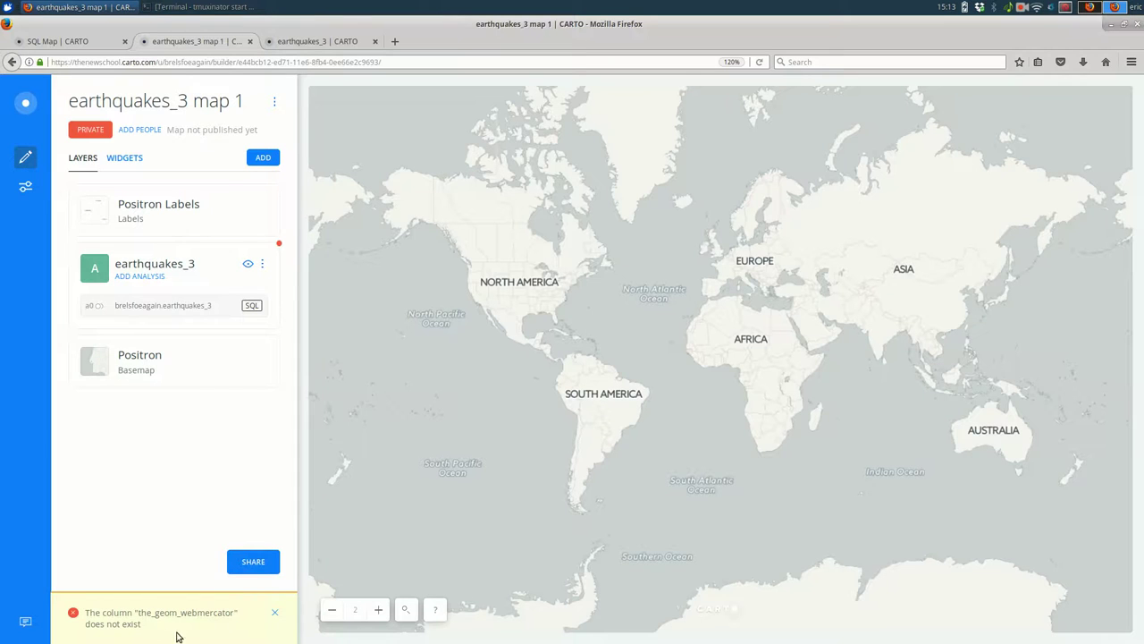
{"action": "left_click", "coordinate": [170, 261]}
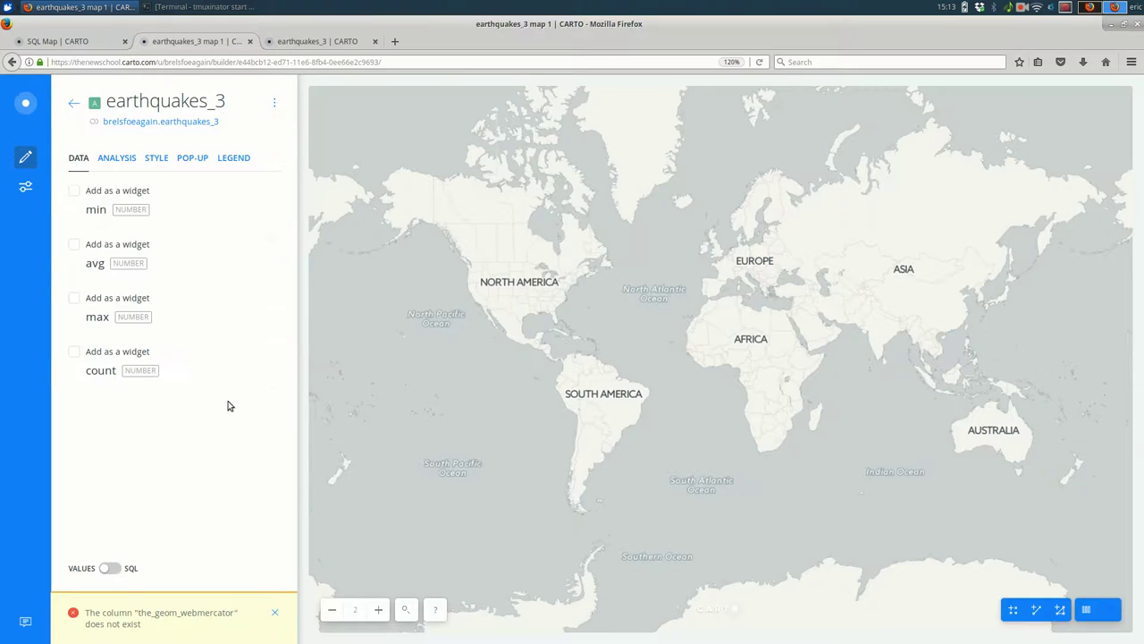
{"action": "left_click", "coordinate": [111, 568]}
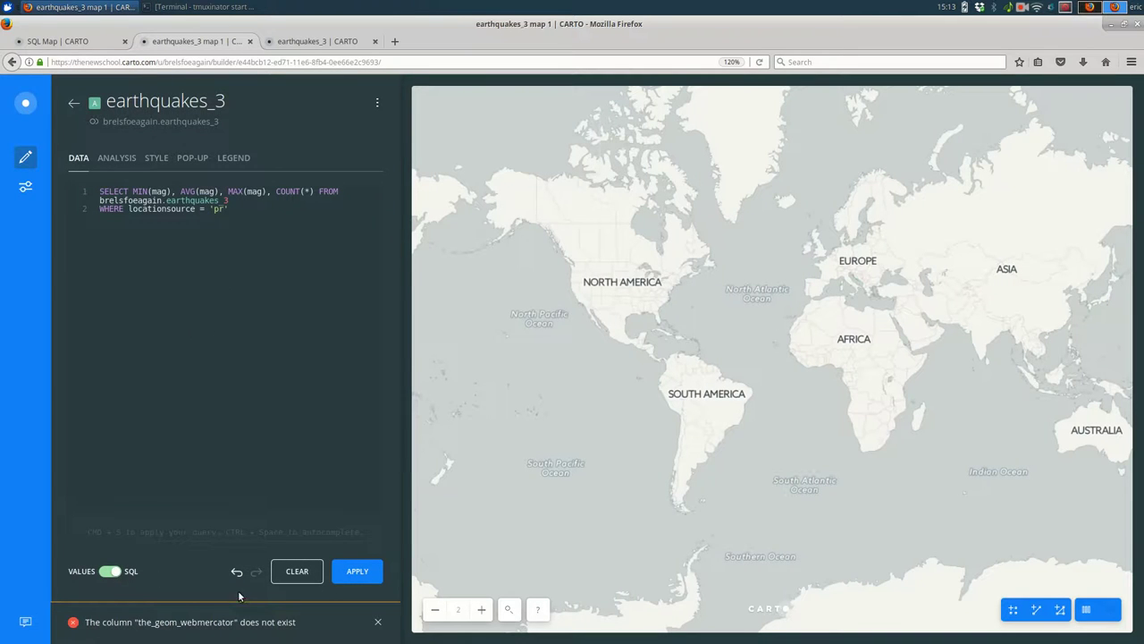
{"action": "left_click", "coordinate": [286, 570]}
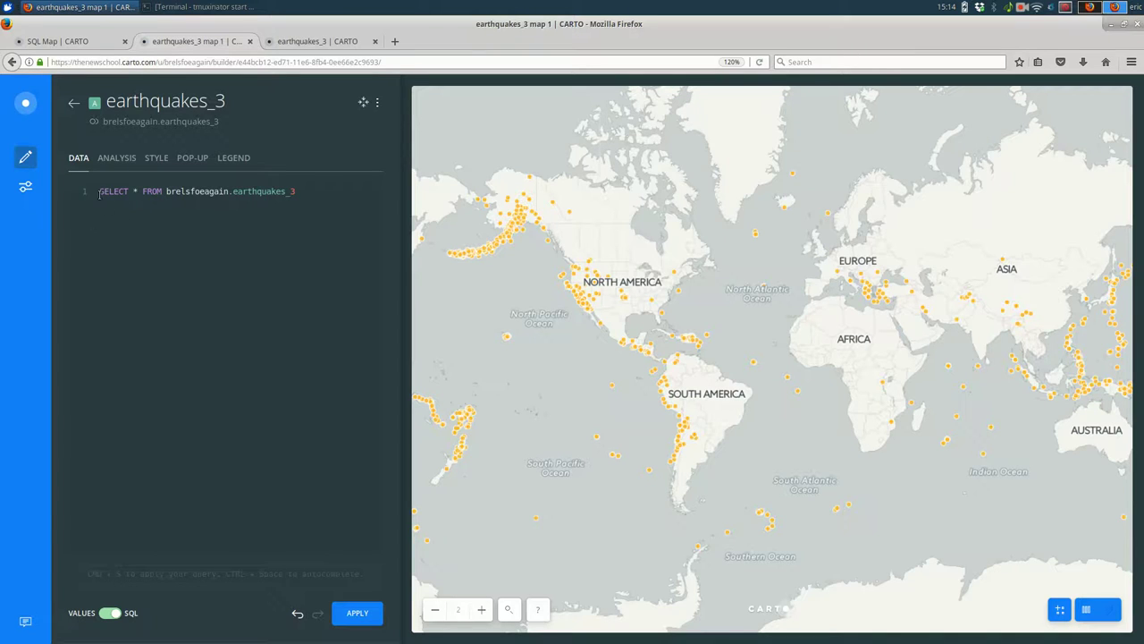
Review the layer query, then move over to the education dataset tab.
{"action": "left_click_drag", "start_coordinate": [96, 192], "coordinate": [139, 194]}
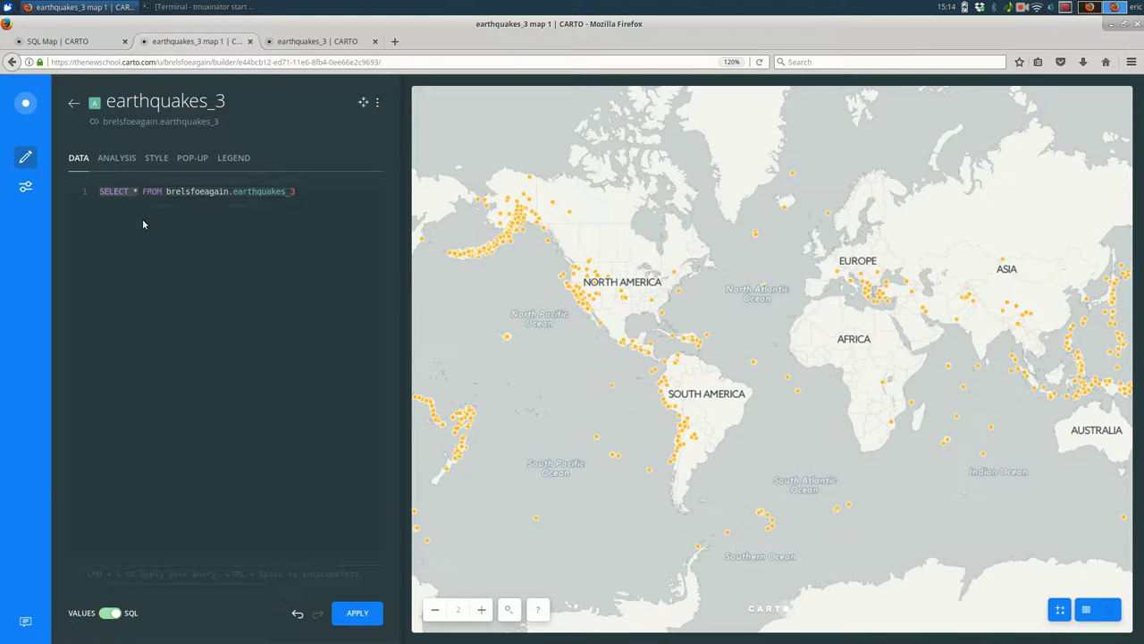
{"action": "left_click", "coordinate": [190, 282]}
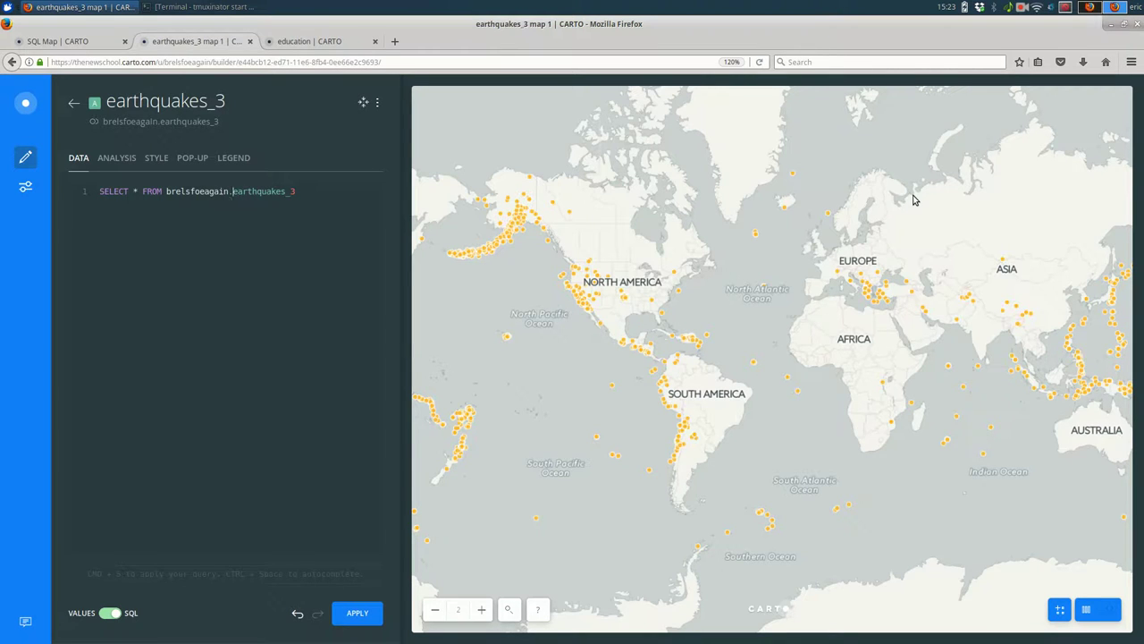
{"action": "key", "text": "ctrl+Tab"}
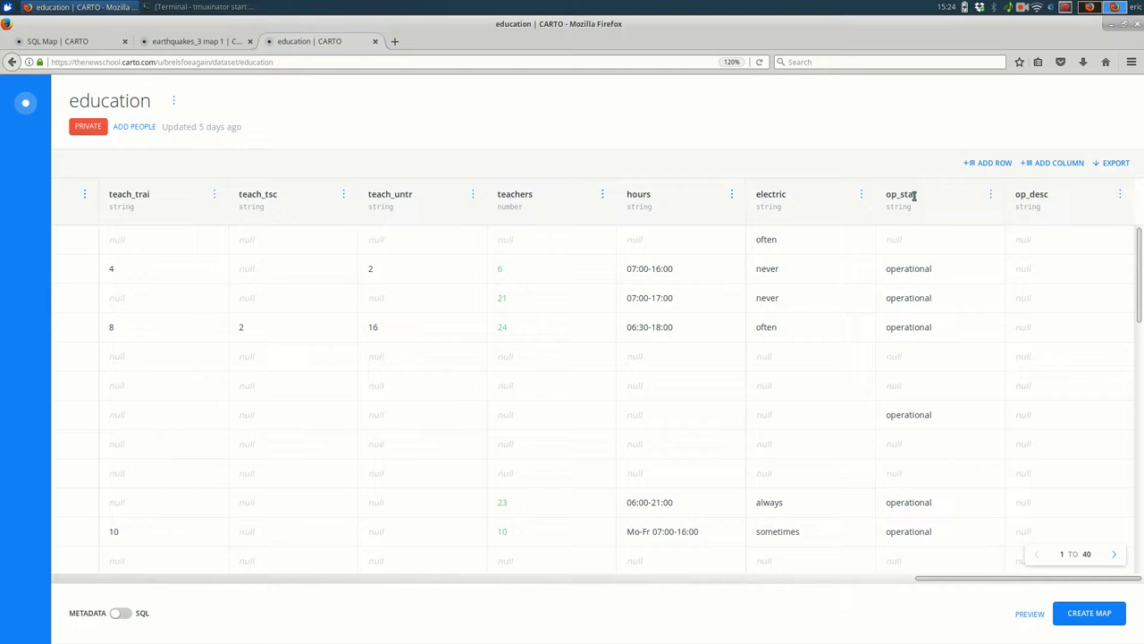
Load mapkibera.org in a new browser tab and scroll through its homepage.
{"action": "key", "text": "ctrl+t"}
{"action": "type", "text": "mapkibera.org"}
{"action": "key", "text": "Return"}
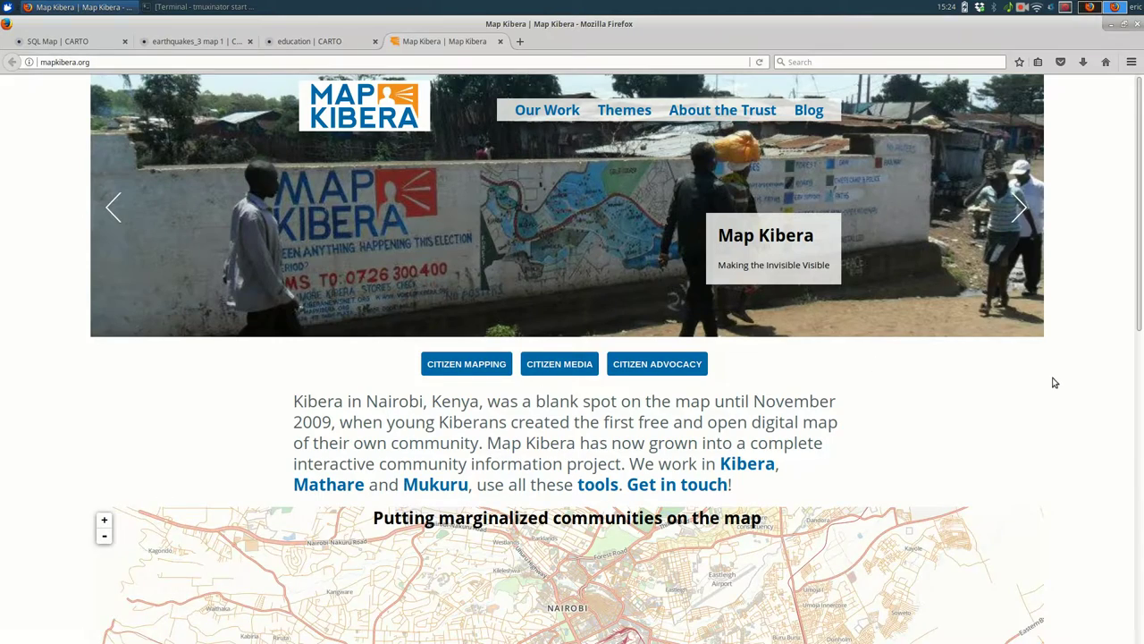
{"action": "scroll", "coordinate": [1073, 388], "scroll_direction": "down", "scroll_amount": 5}
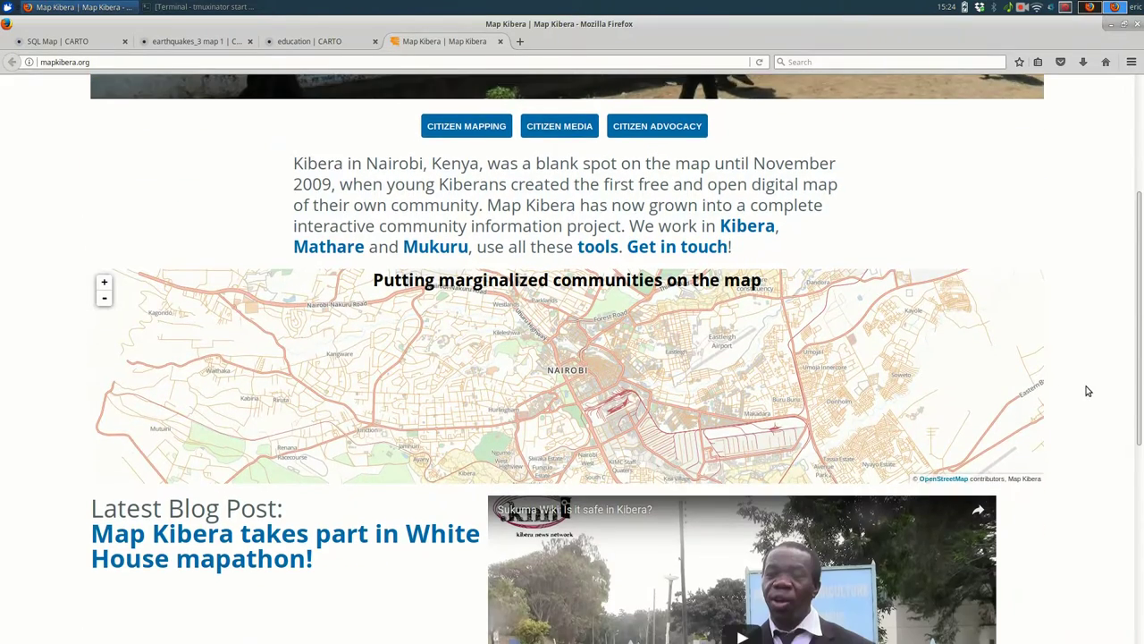
{"action": "scroll", "coordinate": [1088, 390], "scroll_direction": "up", "scroll_amount": 5}
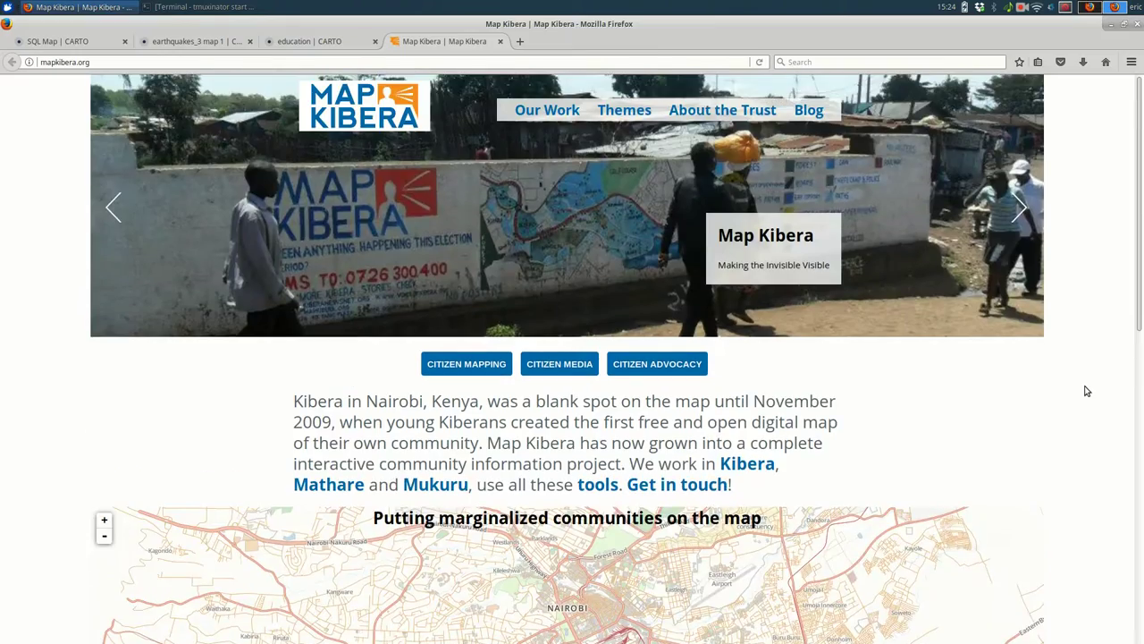
Close the Map Kibera tab and scroll across the education table's columns.
{"action": "left_click", "coordinate": [500, 42]}
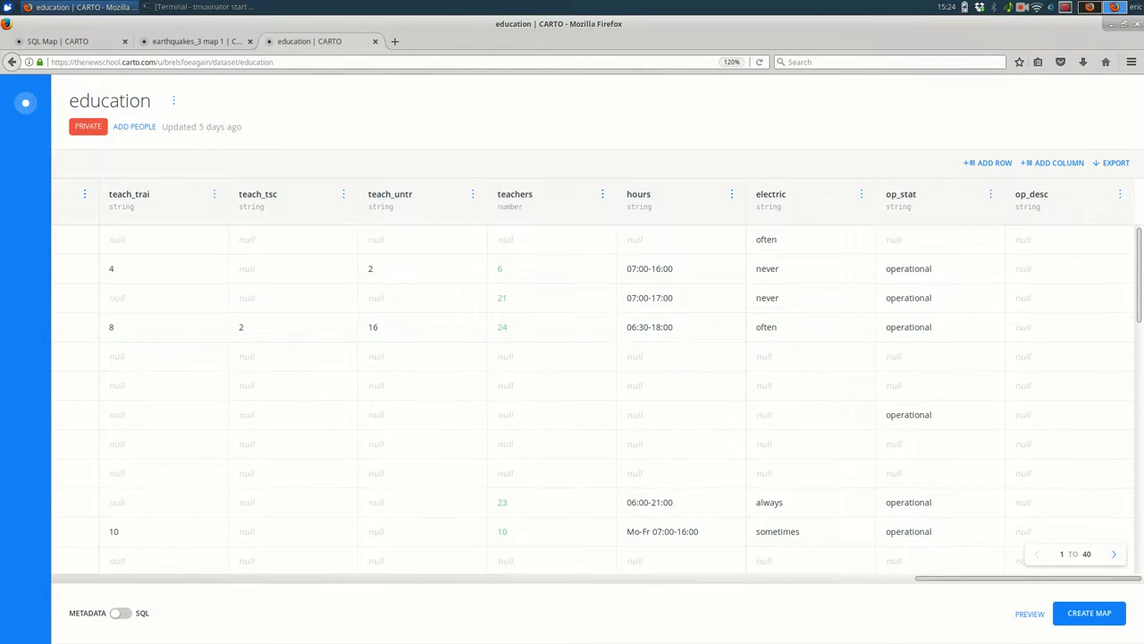
{"action": "left_click_drag", "start_coordinate": [1028, 578], "coordinate": [792, 560]}
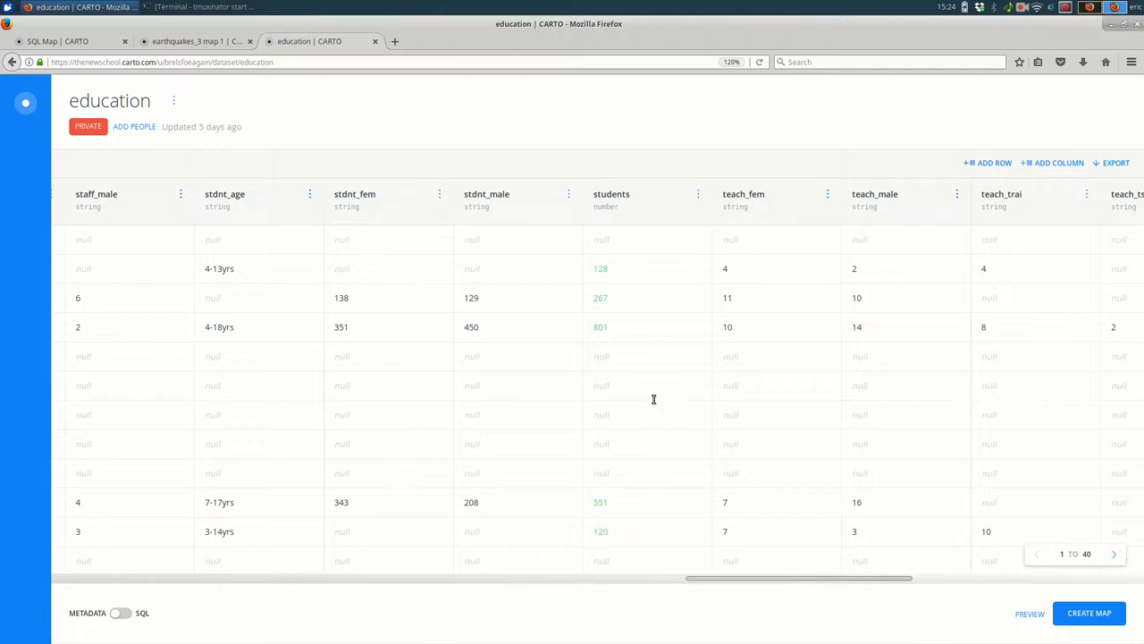
{"action": "left_click_drag", "start_coordinate": [849, 584], "coordinate": [971, 584]}
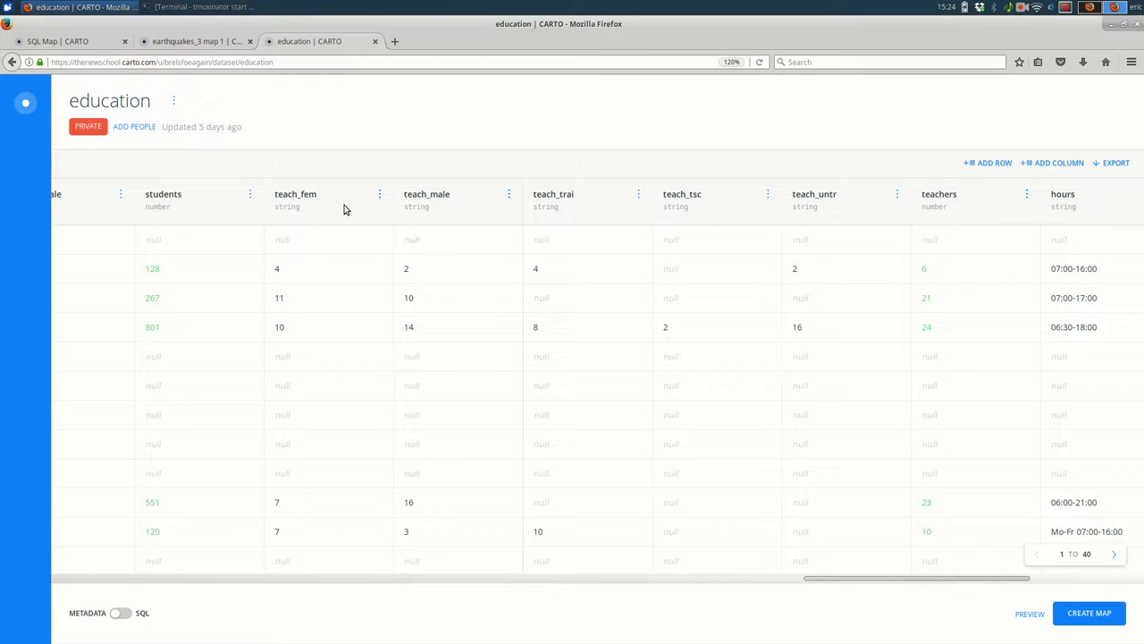
Change the teach_fem column's data type from string to number.
{"action": "left_click", "coordinate": [380, 194]}
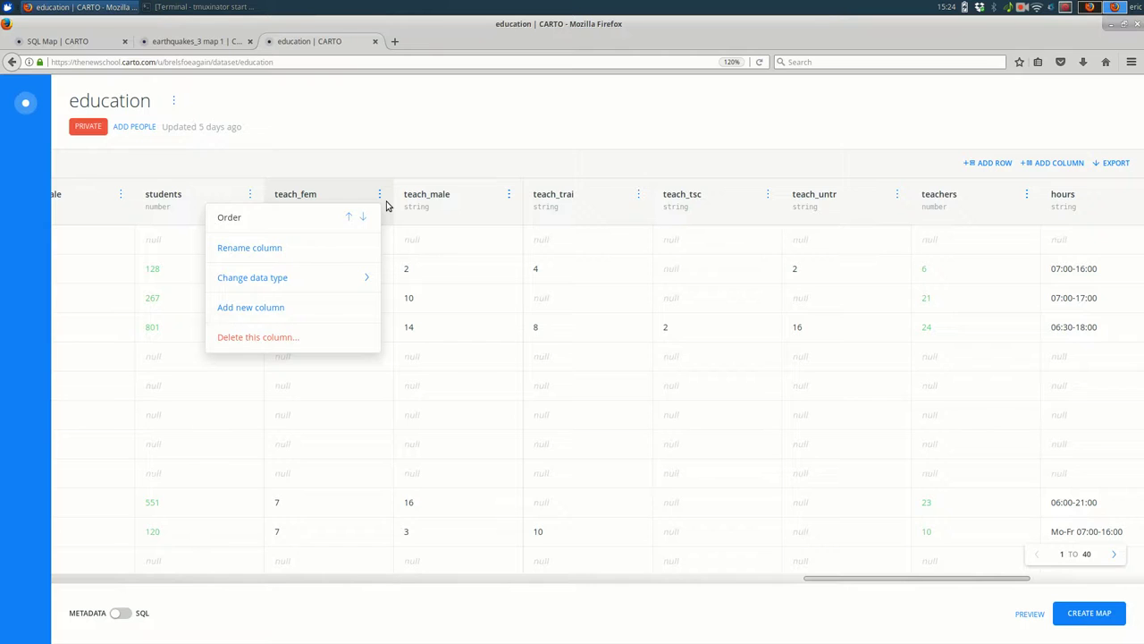
{"action": "left_click", "coordinate": [360, 277]}
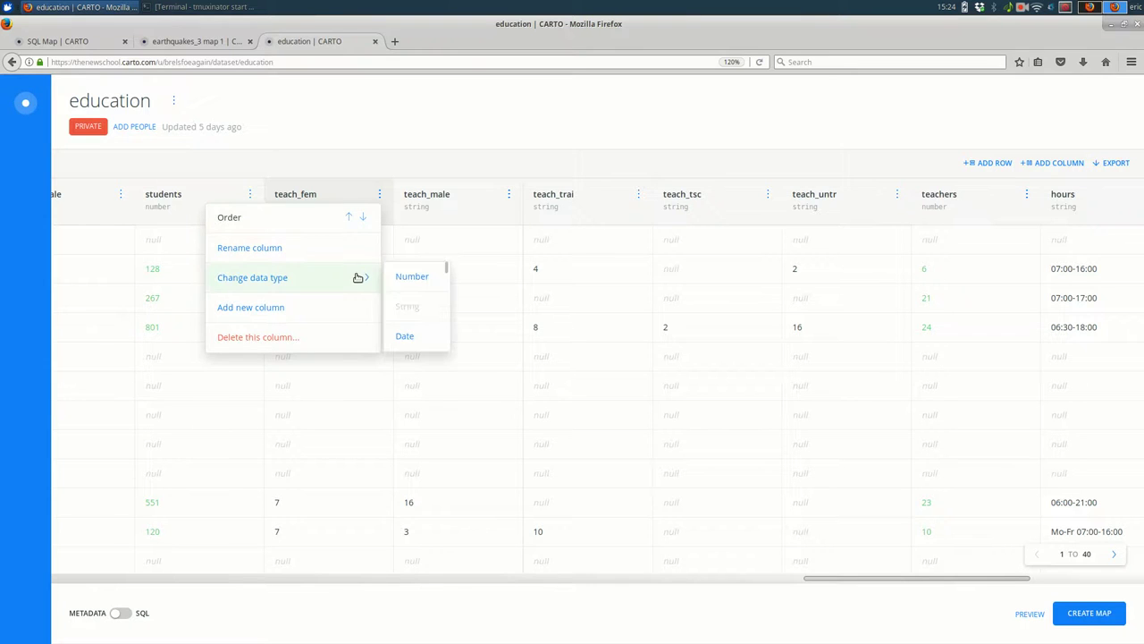
{"action": "left_click", "coordinate": [426, 284]}
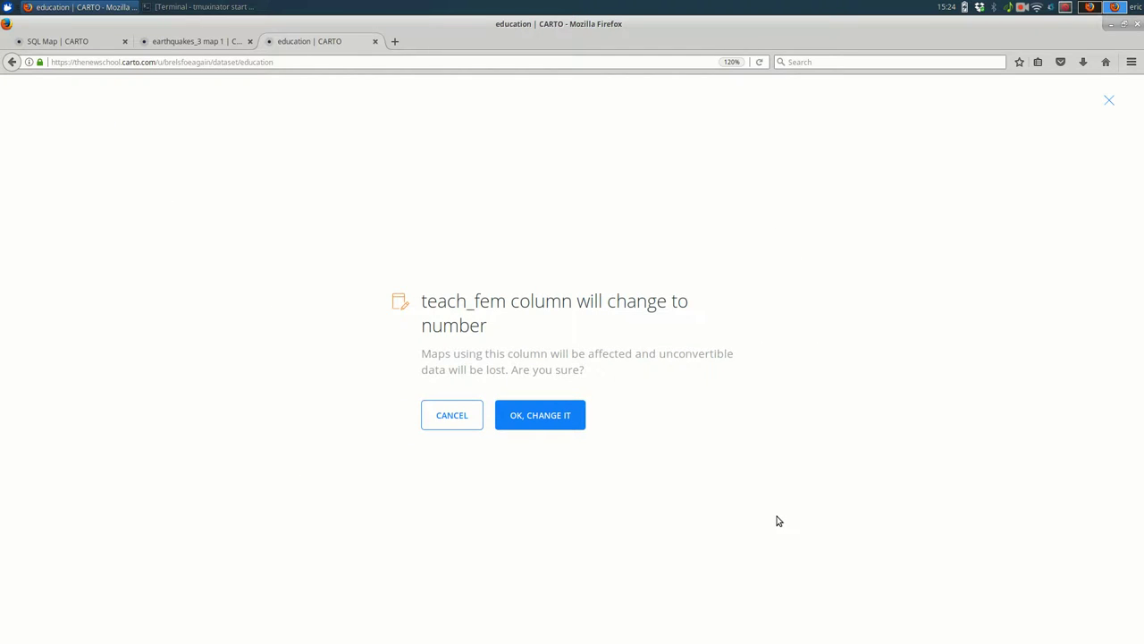
{"action": "left_click", "coordinate": [538, 416]}
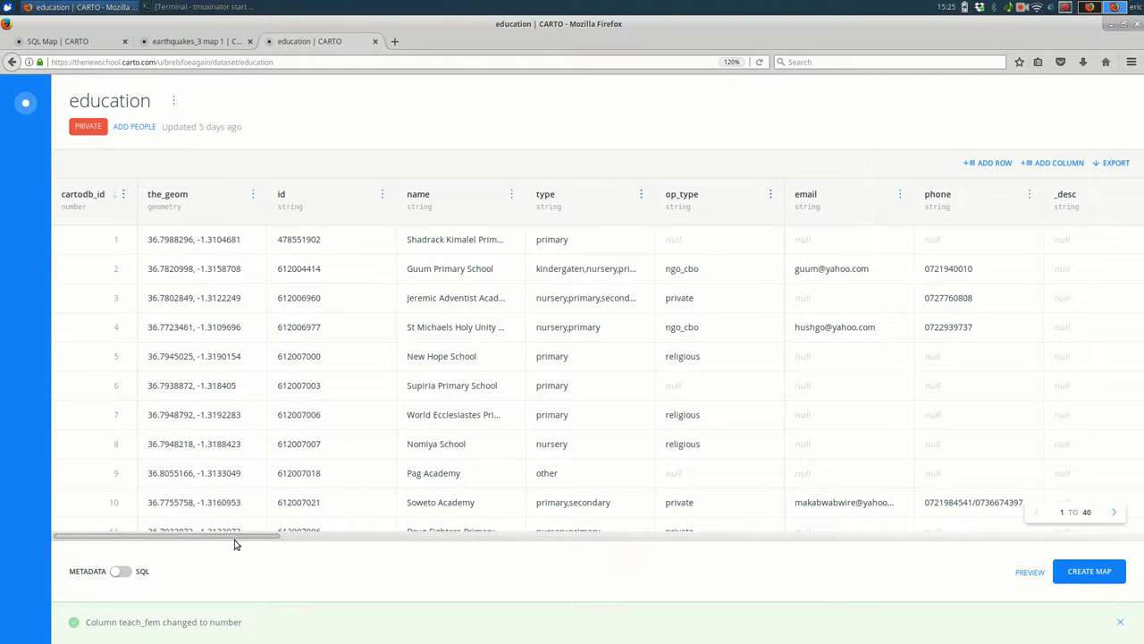
Replace SELECT * with students / teachers in the education SQL query and run it.
{"action": "left_click_drag", "start_coordinate": [237, 537], "coordinate": [926, 562]}
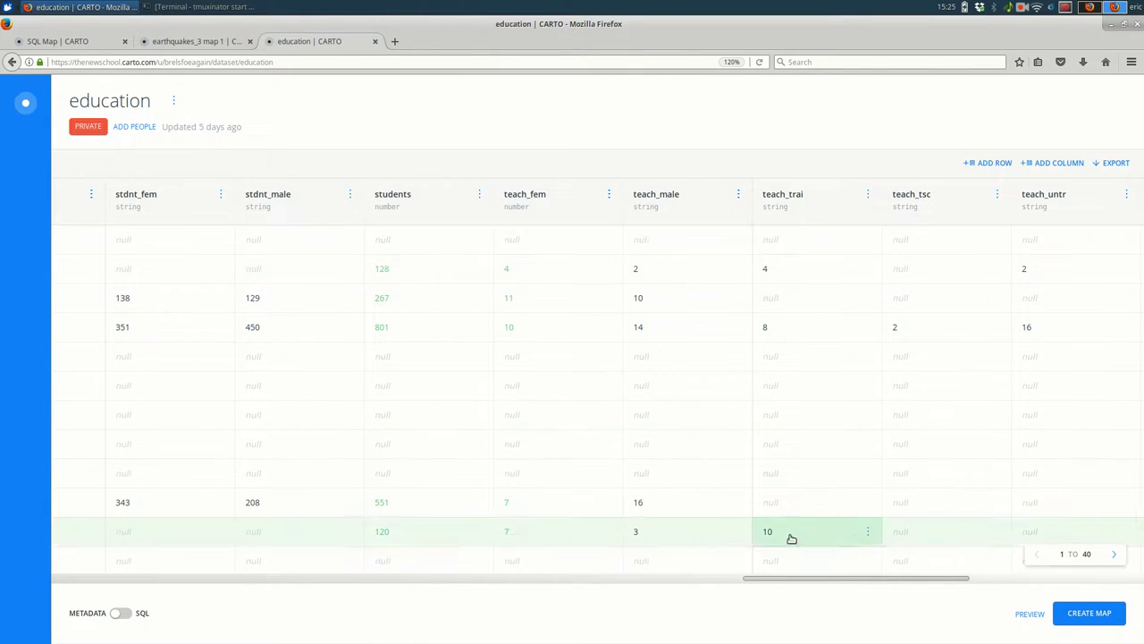
{"action": "left_click_drag", "start_coordinate": [807, 579], "coordinate": [868, 584]}
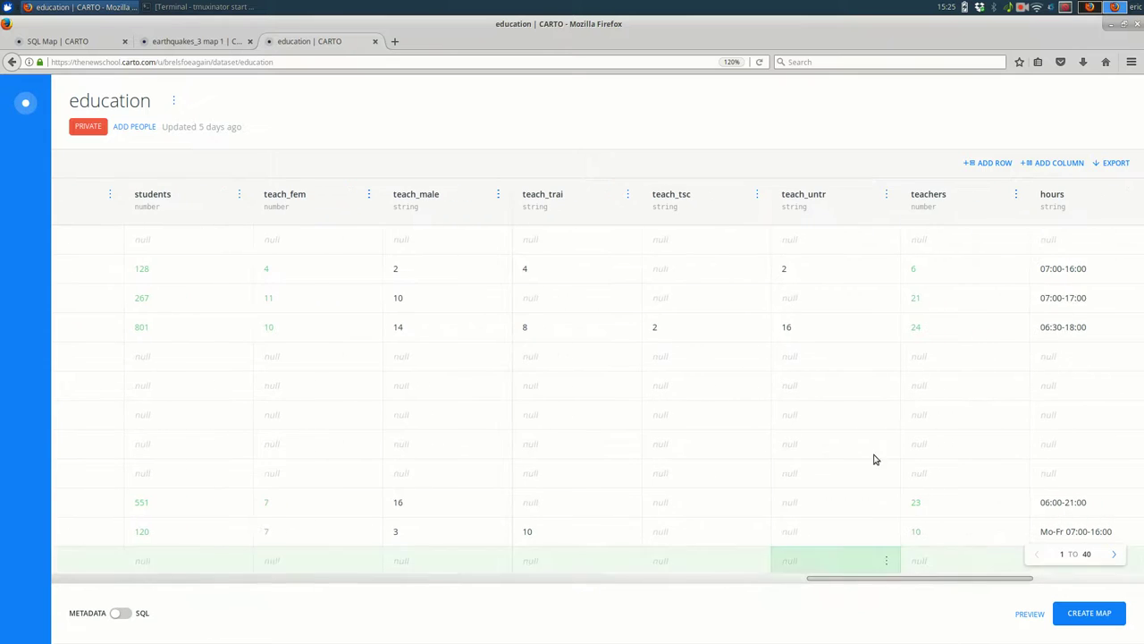
{"action": "left_click", "coordinate": [121, 613]}
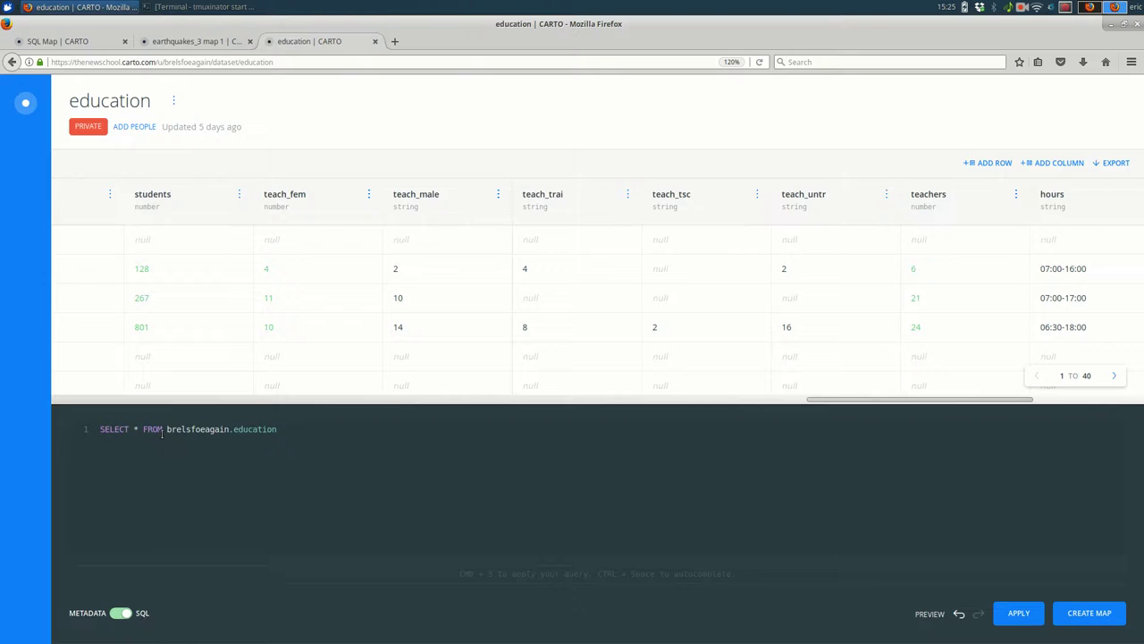
{"action": "left_click_drag", "start_coordinate": [143, 428], "coordinate": [100, 429]}
{"action": "left_click", "coordinate": [134, 430]}
{"action": "key", "text": "BackSpace"}
{"action": "type", "text": "students"}
{"action": "type", "text": " / teache"}
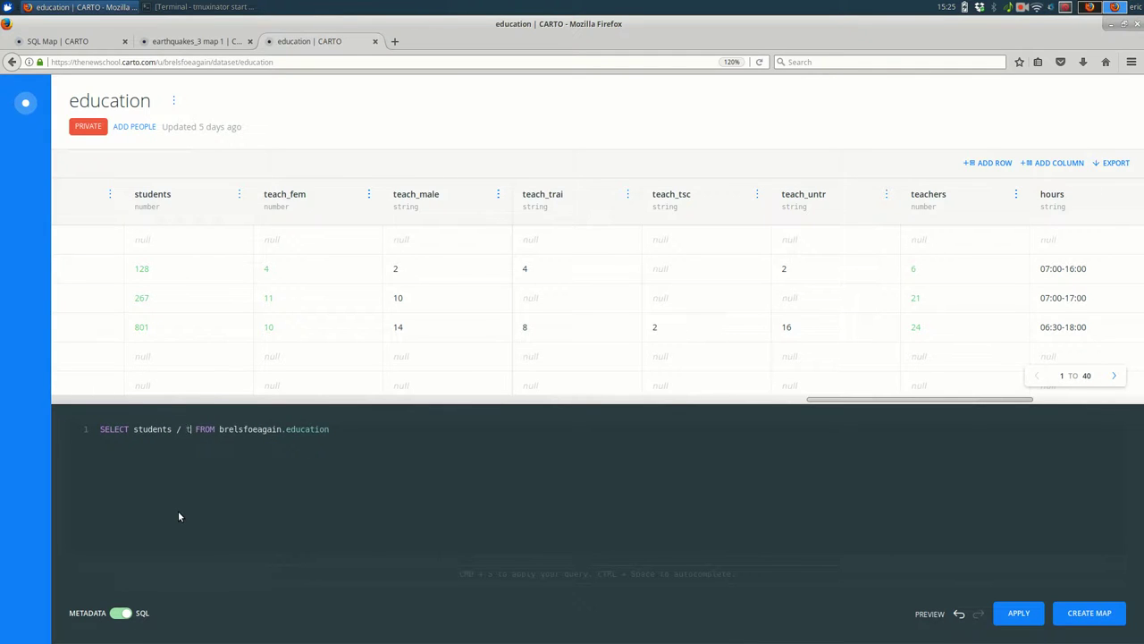
{"action": "type", "text": "rs"}
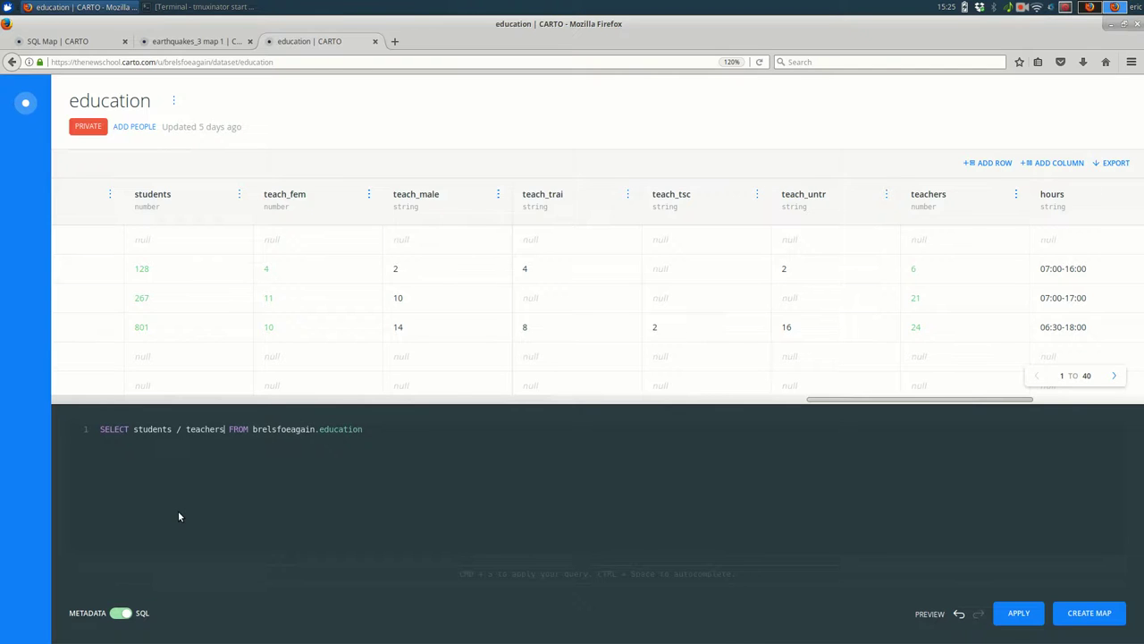
{"action": "key", "text": "ctrl+s"}
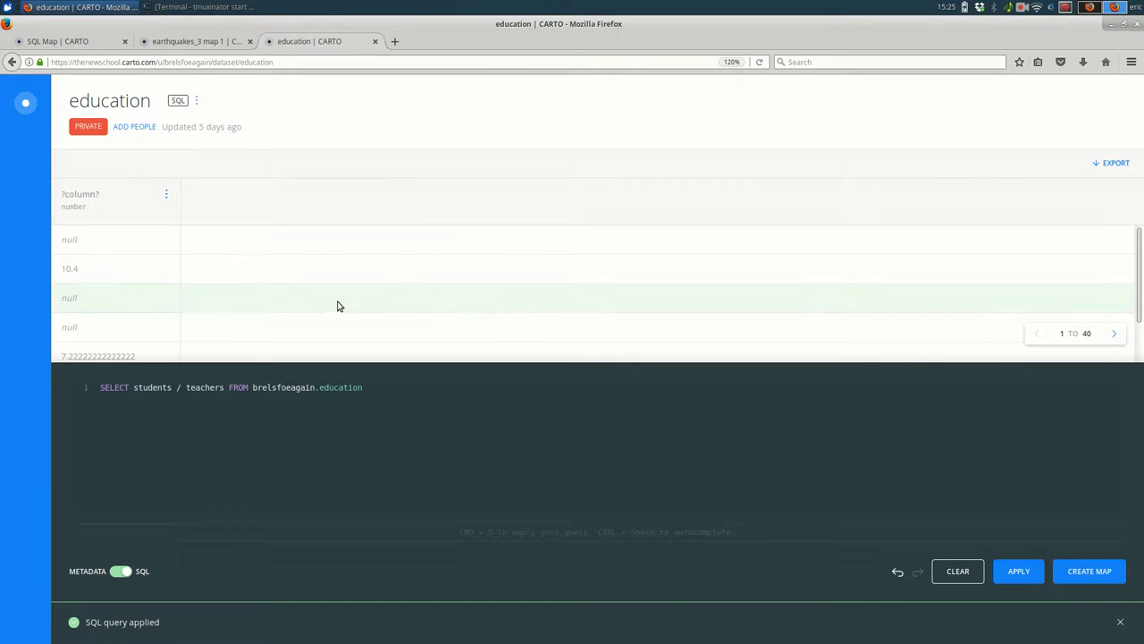
Inspect the ratio results, then clear the query back to SELECT *.
{"action": "scroll", "coordinate": [337, 304], "scroll_direction": "down", "scroll_amount": 1}
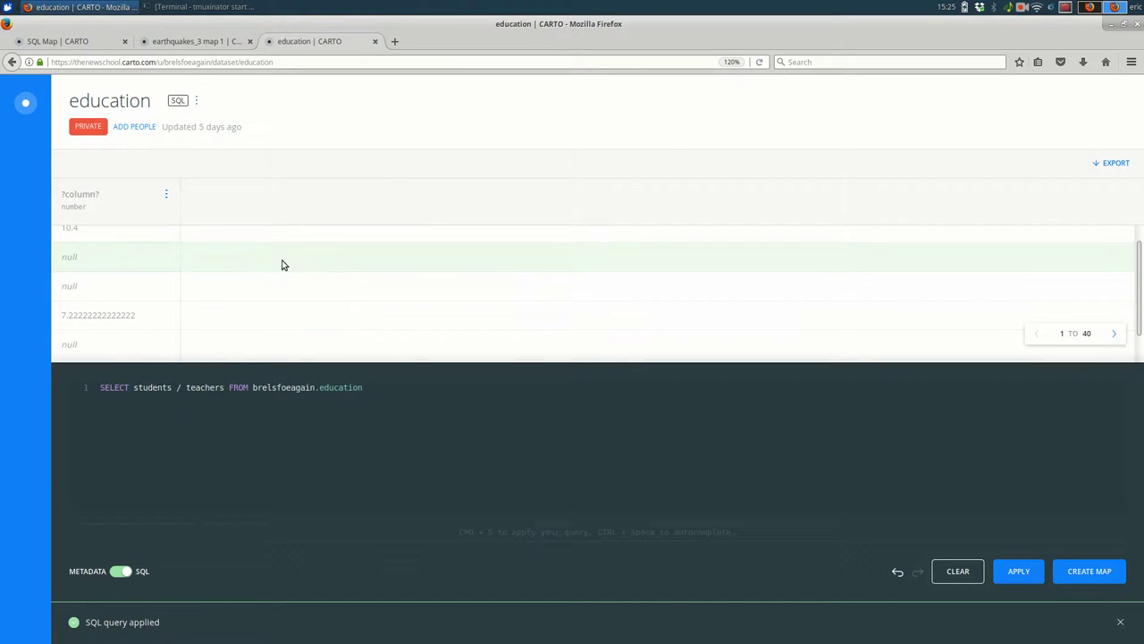
{"action": "scroll", "coordinate": [282, 264], "scroll_direction": "down", "scroll_amount": 2}
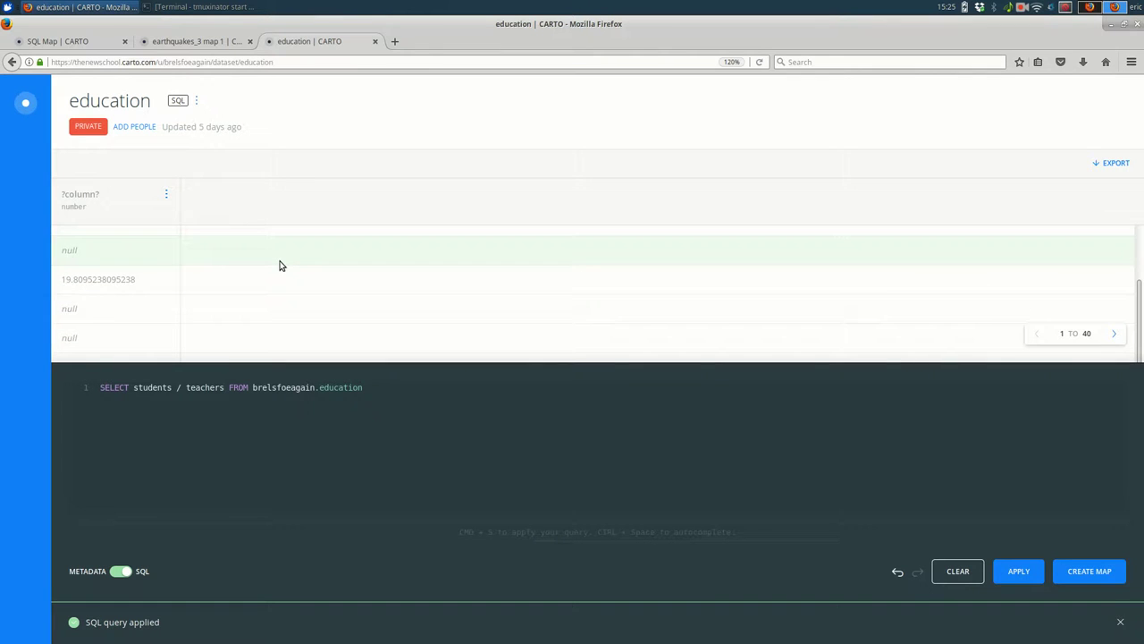
{"action": "scroll", "coordinate": [280, 266], "scroll_direction": "down", "scroll_amount": 3}
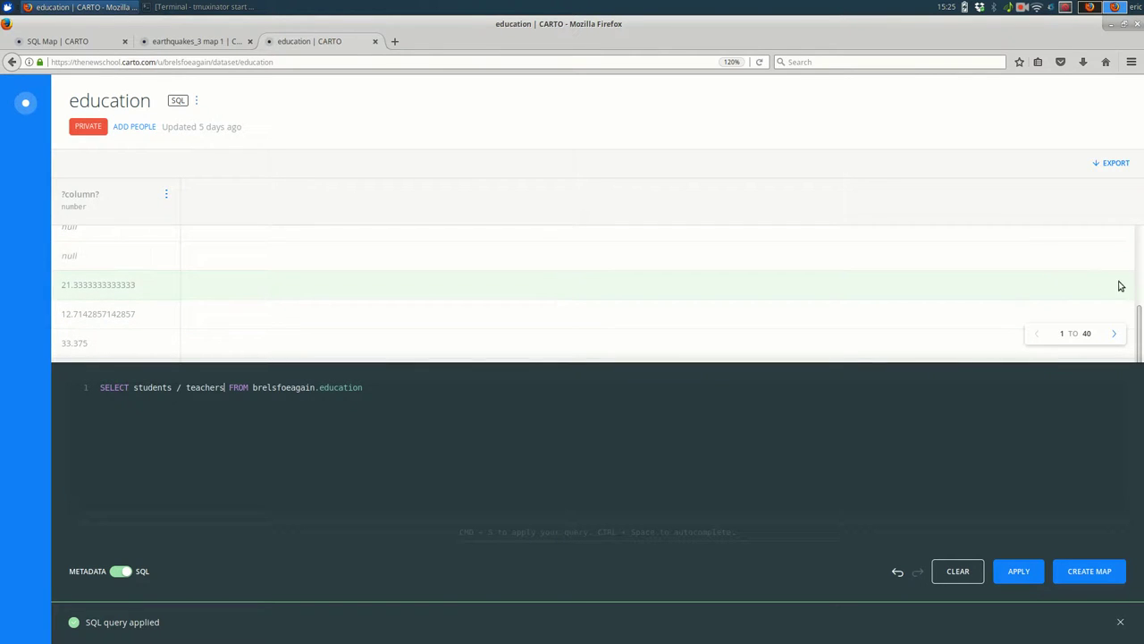
{"action": "left_click_drag", "start_coordinate": [1140, 333], "coordinate": [1140, 367]}
{"action": "left_click", "coordinate": [225, 387]}
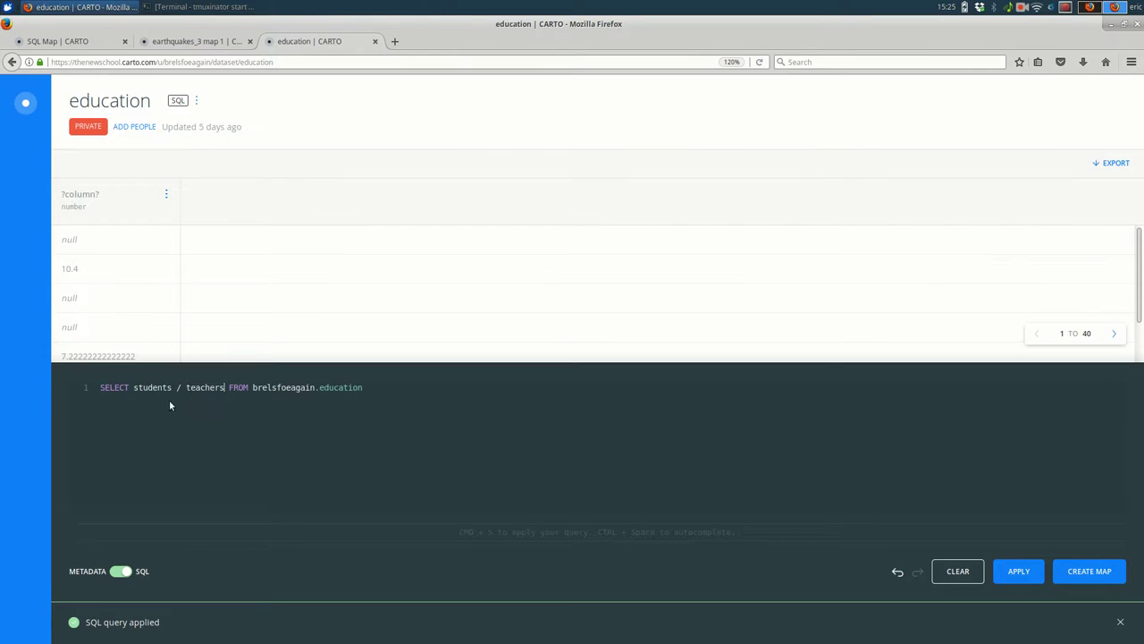
{"action": "left_click_drag", "start_coordinate": [149, 391], "coordinate": [199, 391]}
{"action": "left_click", "coordinate": [946, 569]}
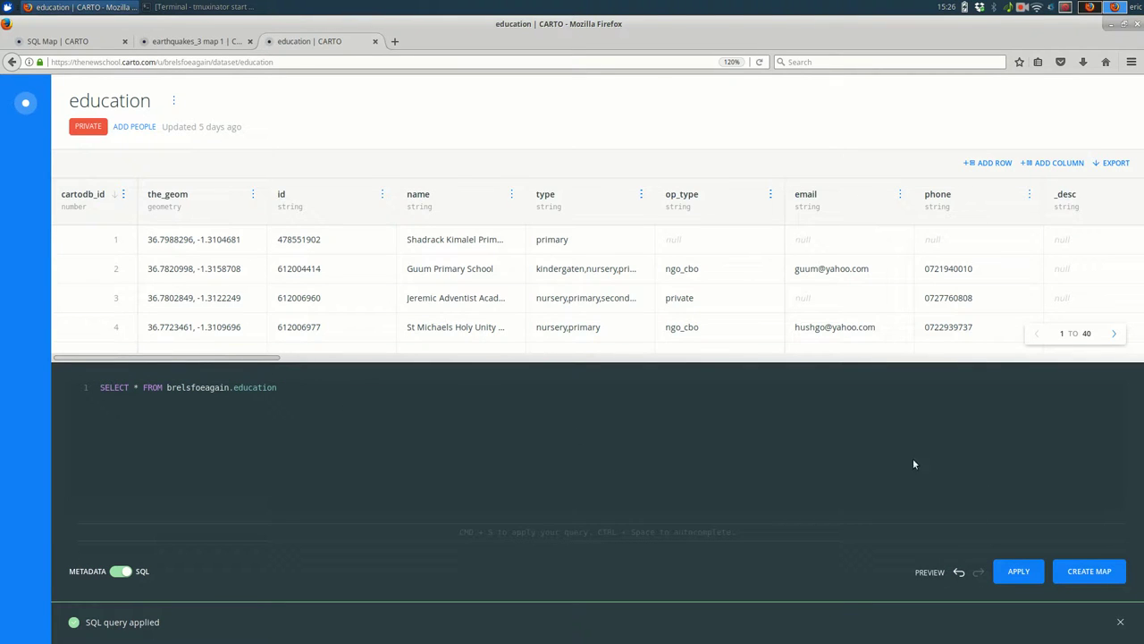
Return to the metadata table view and add a new column to the education dataset.
{"action": "left_click", "coordinate": [1121, 622]}
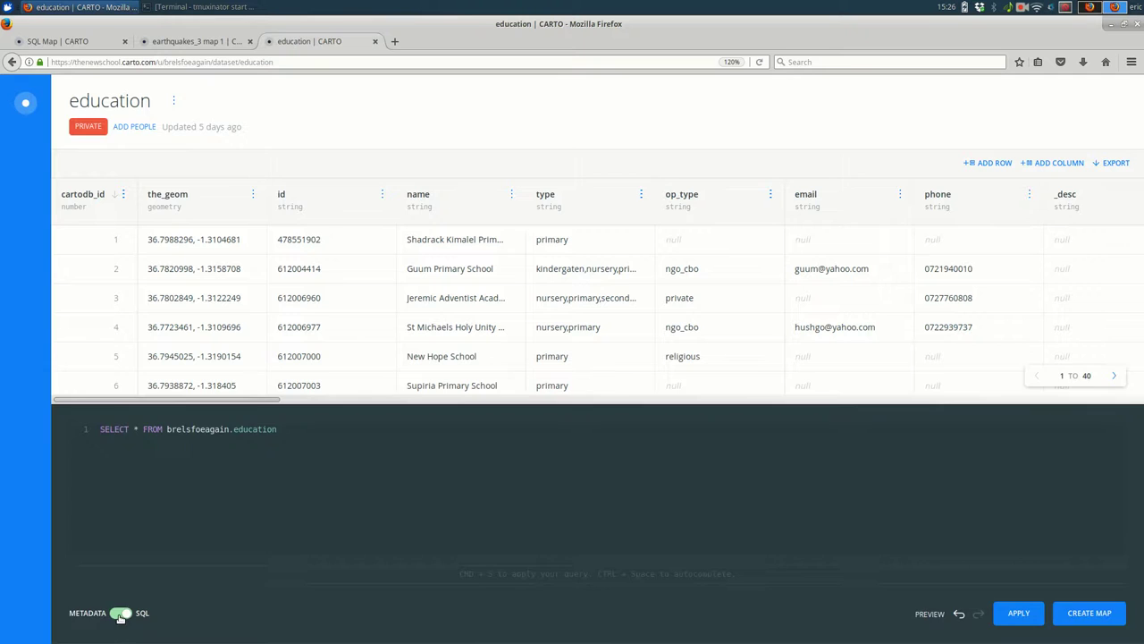
{"action": "left_click", "coordinate": [120, 613]}
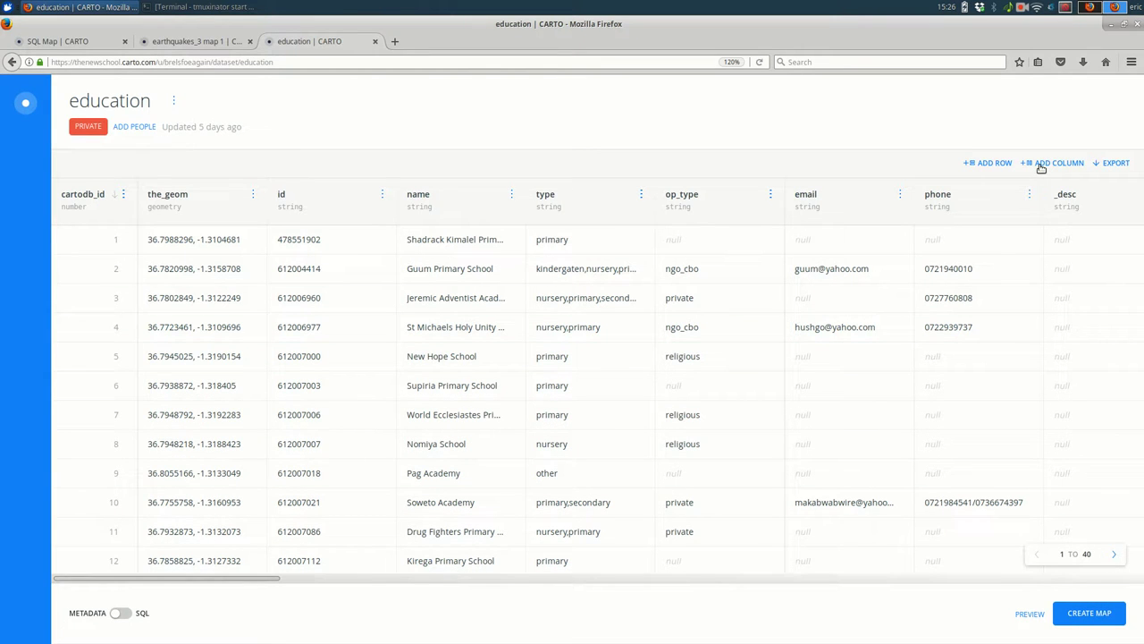
{"action": "left_click", "coordinate": [1041, 166]}
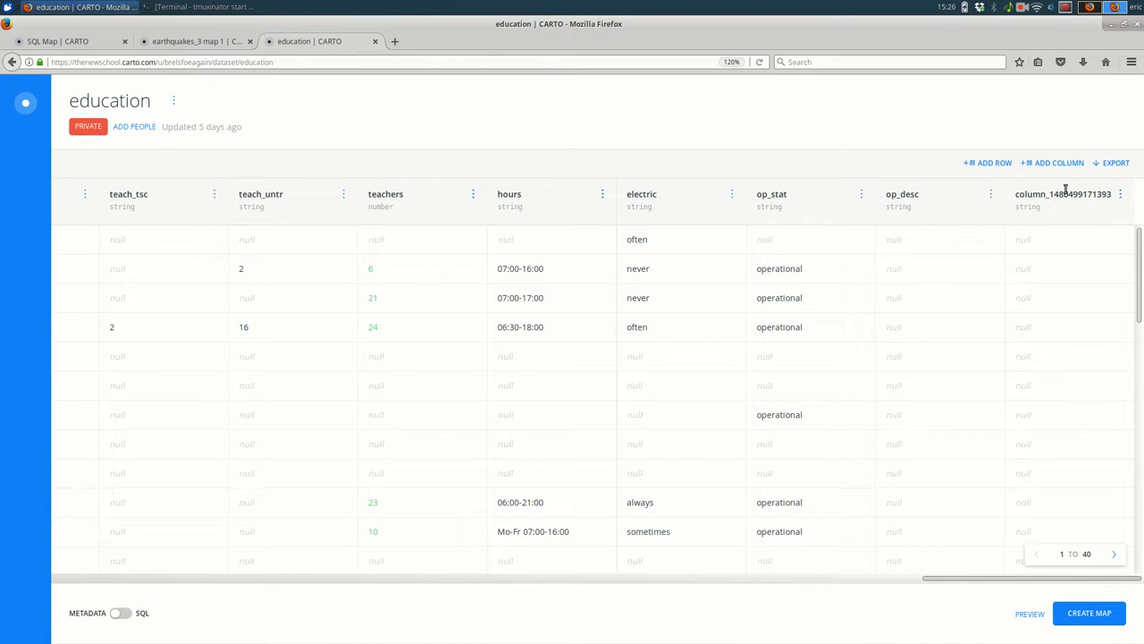
{"action": "double_click", "coordinate": [1065, 192]}
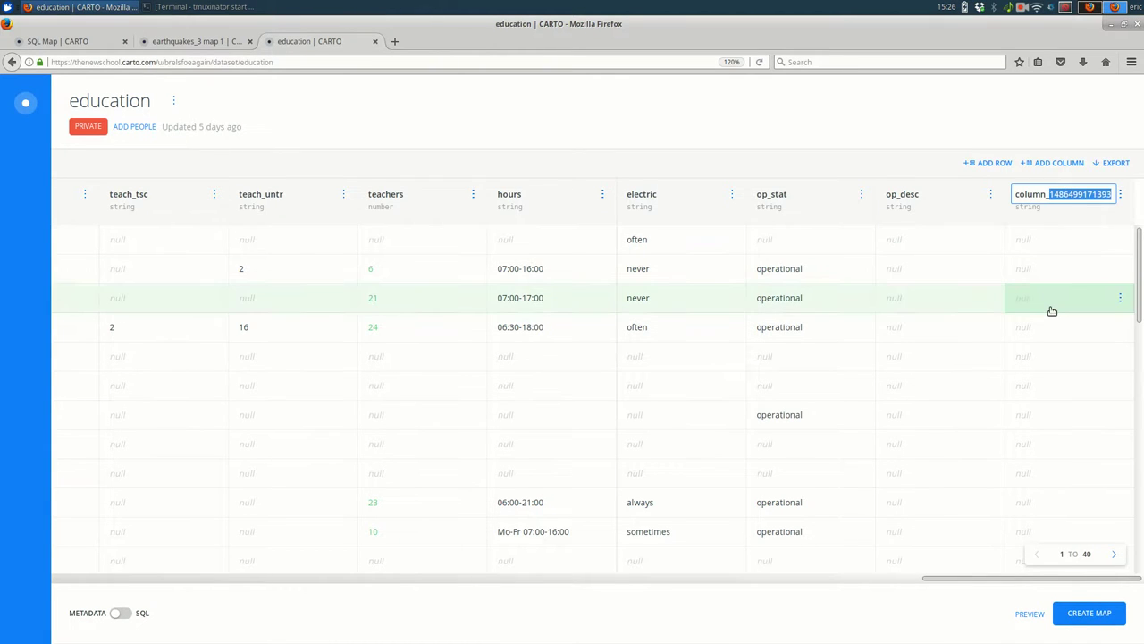
{"action": "key", "text": "ctrl+a"}
{"action": "type", "text": "s"}
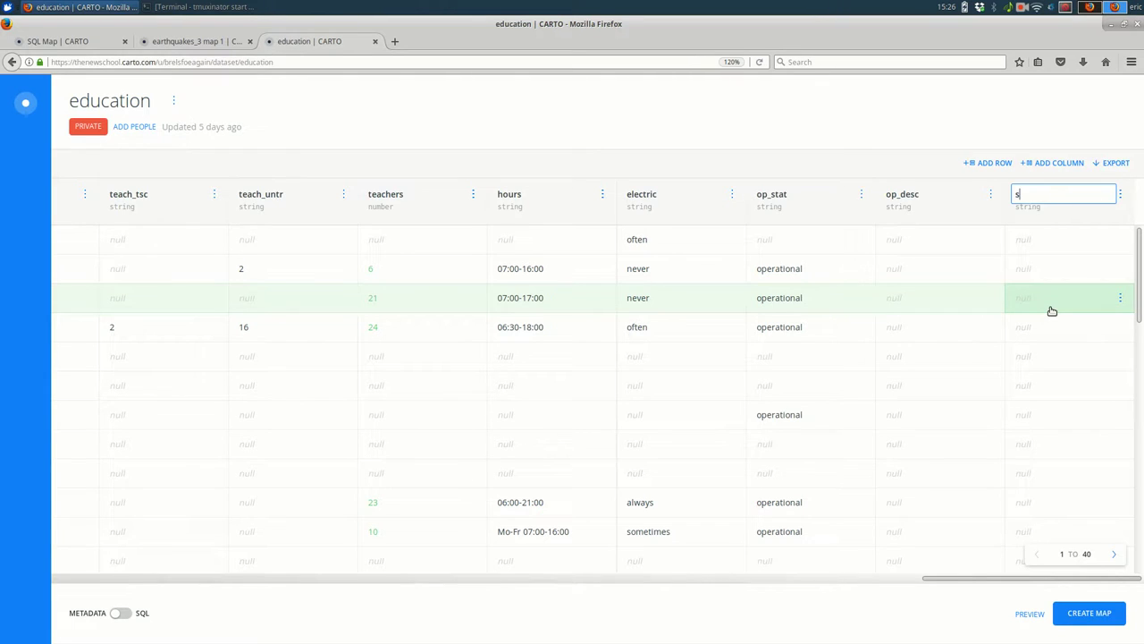
{"action": "type", "text": "t_ratio"}
{"action": "key", "text": "Return"}
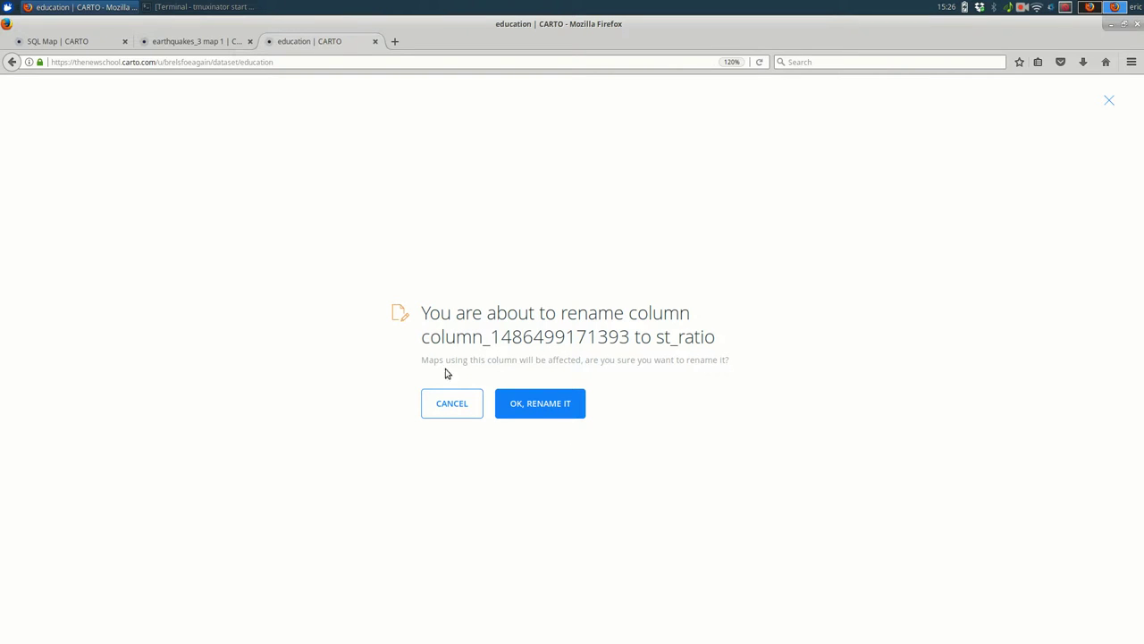
{"action": "left_click", "coordinate": [541, 403]}
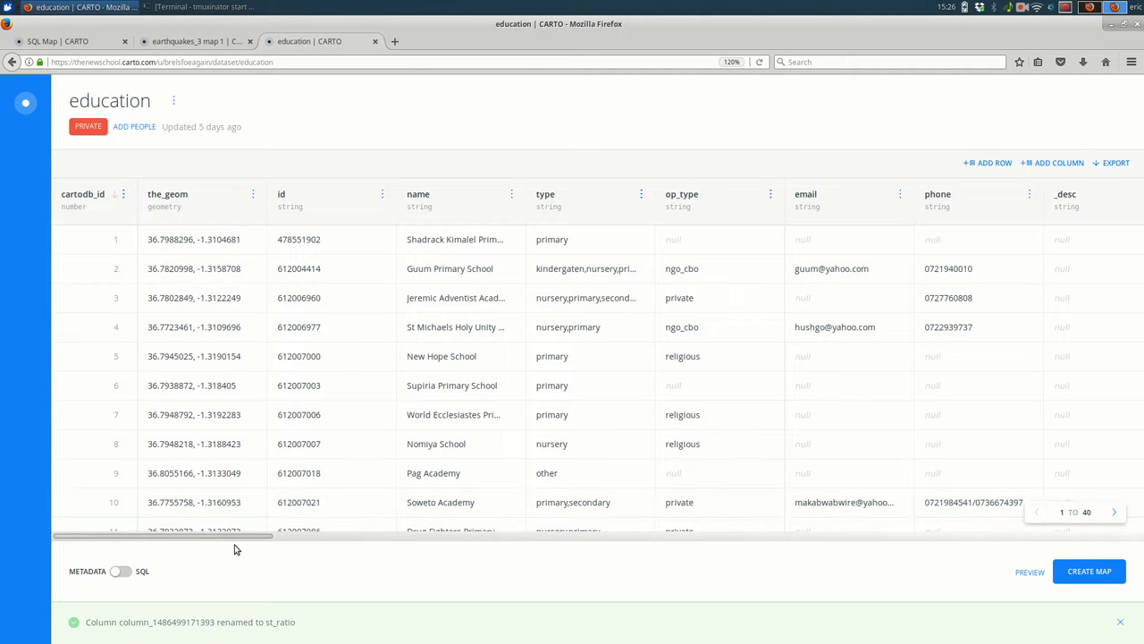
Convert the st_ratio column to number type, then reopen the SQL editor on SELECT *.
{"action": "left_click_drag", "start_coordinate": [238, 536], "coordinate": [1123, 547]}
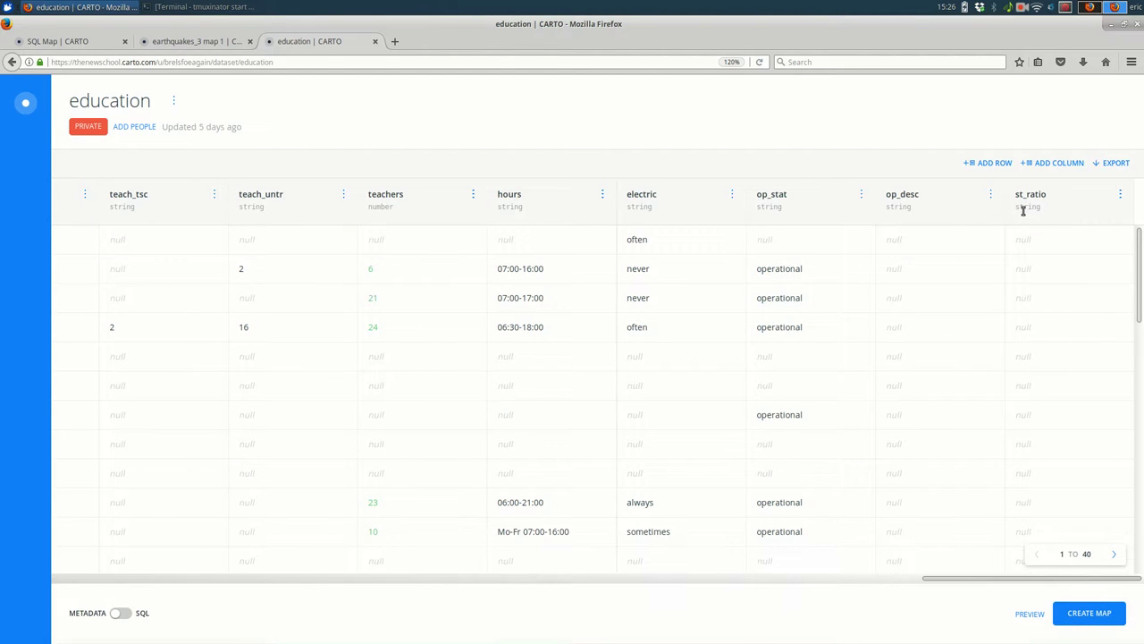
{"action": "left_click", "coordinate": [1122, 199]}
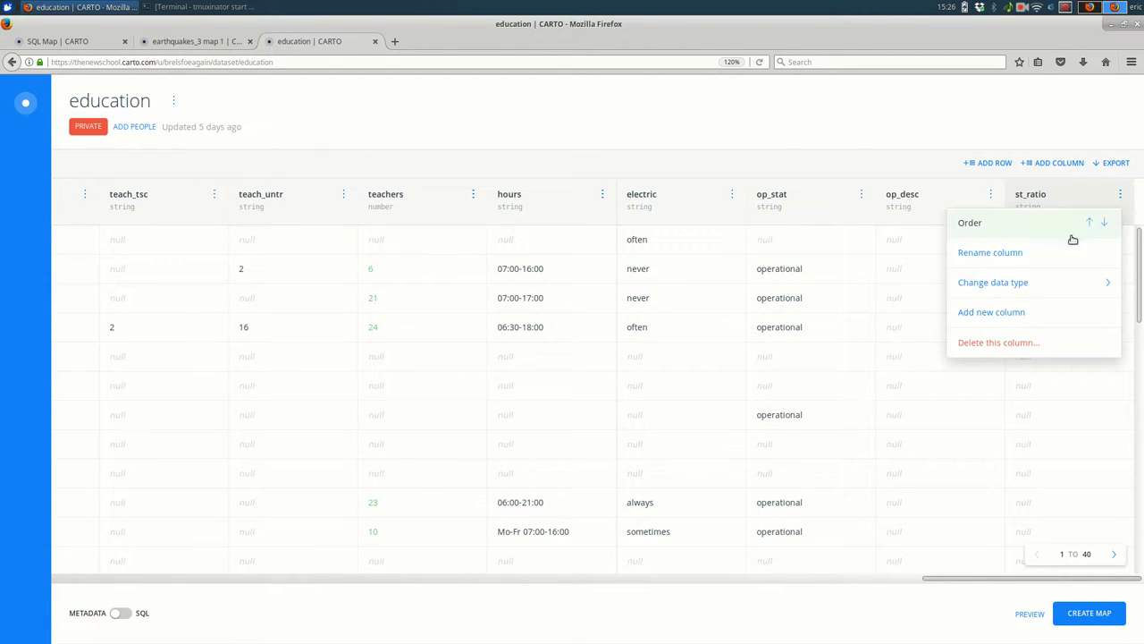
{"action": "mouse_move", "coordinate": [1061, 280]}
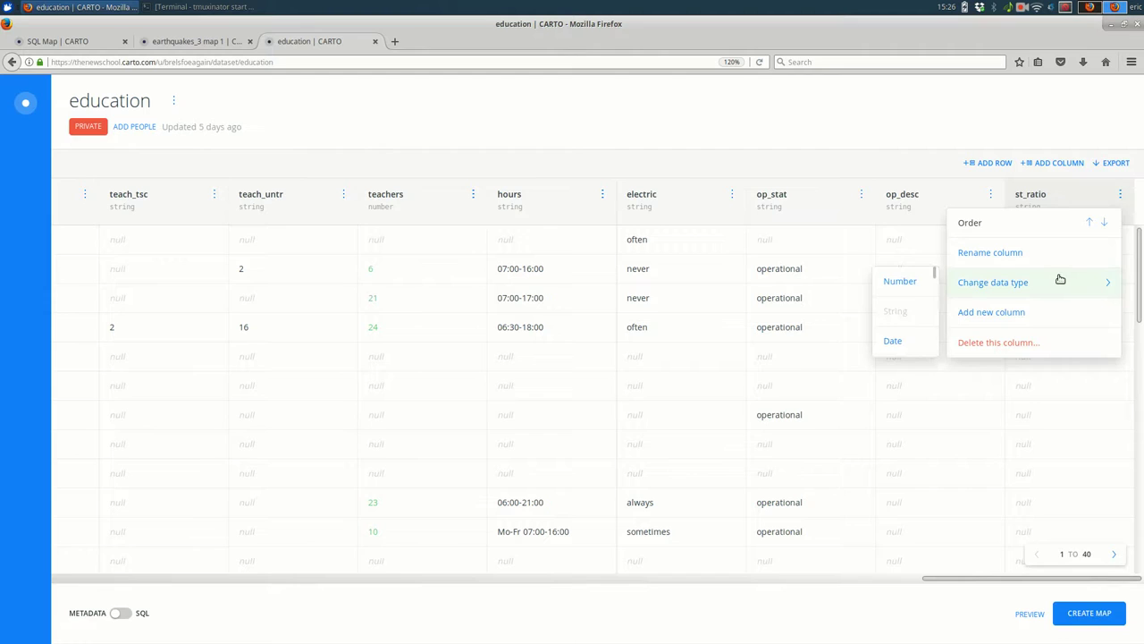
{"action": "left_click", "coordinate": [919, 286]}
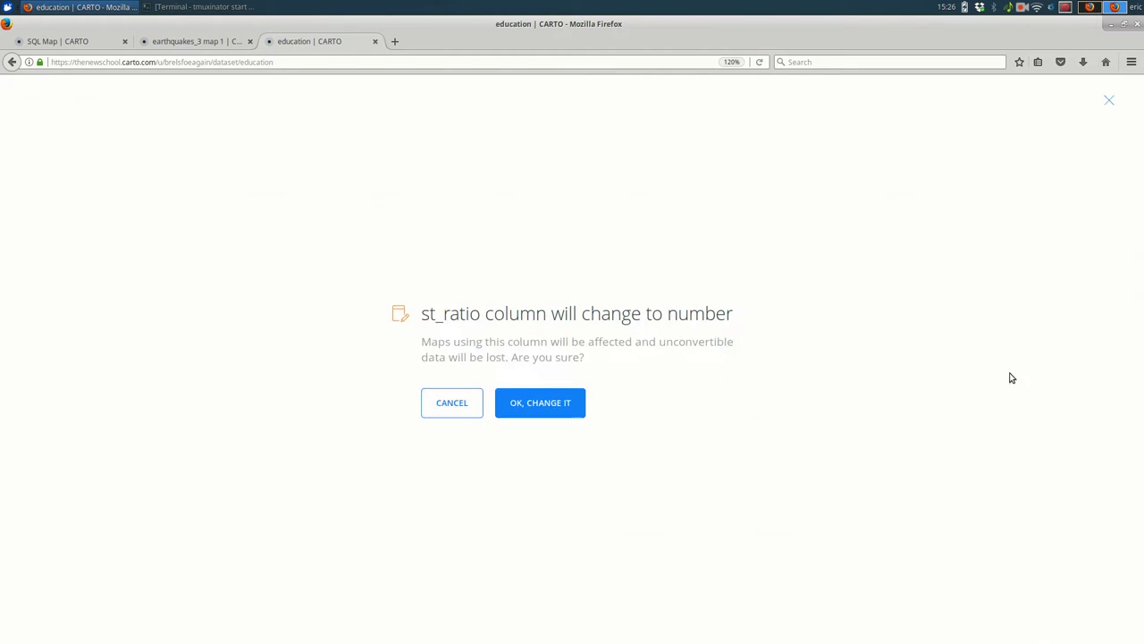
{"action": "left_click", "coordinate": [528, 407]}
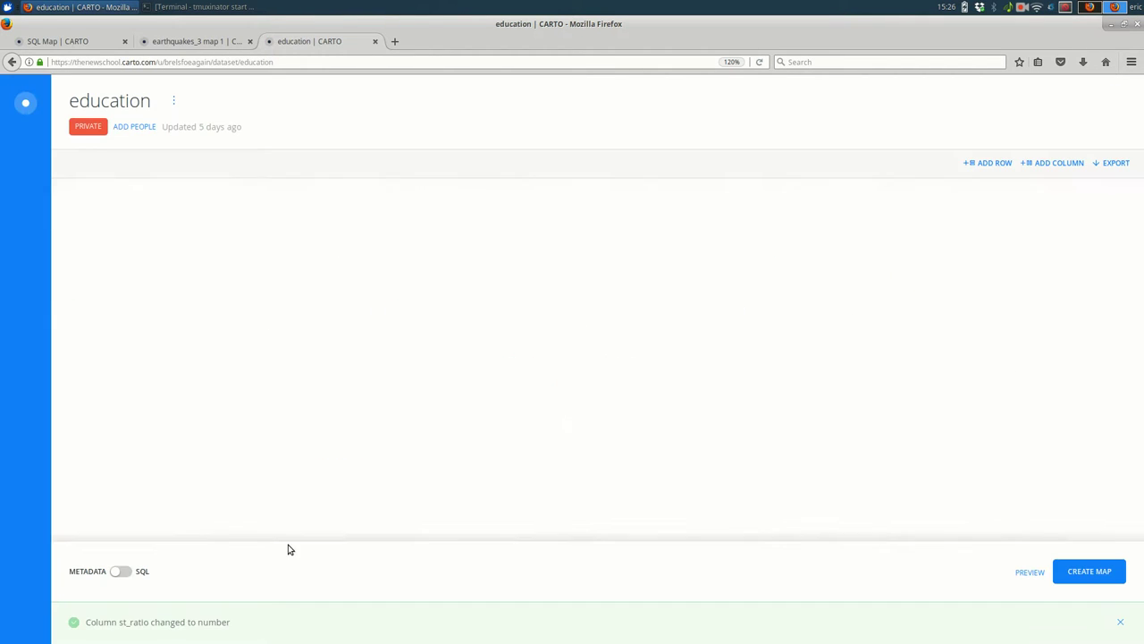
{"action": "left_click_drag", "start_coordinate": [257, 538], "coordinate": [1124, 537]}
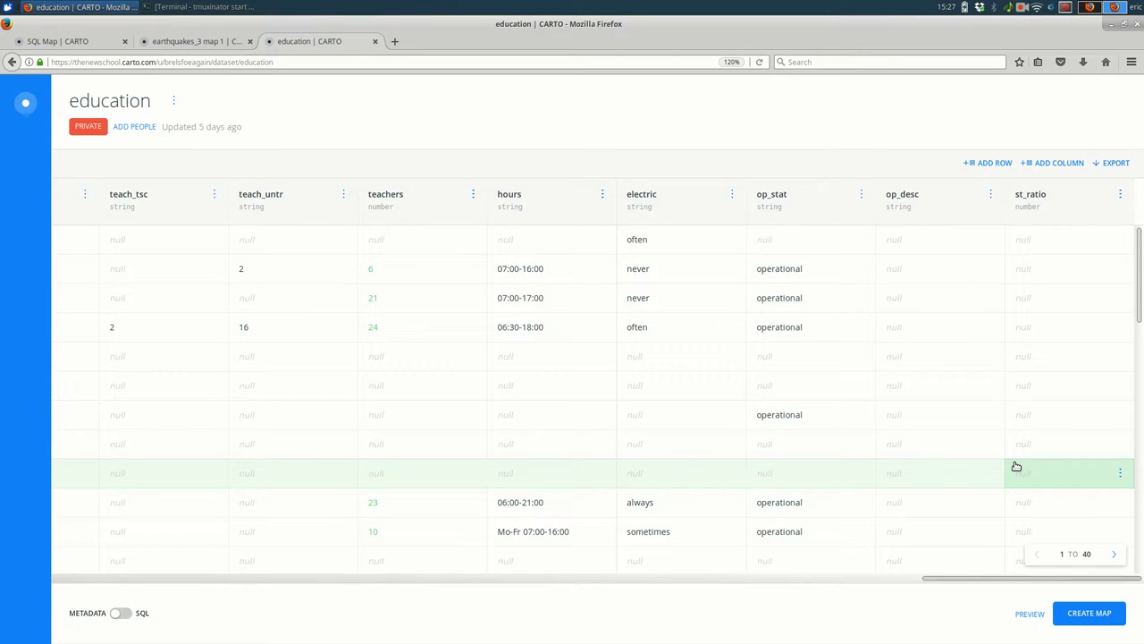
{"action": "left_click", "coordinate": [121, 613]}
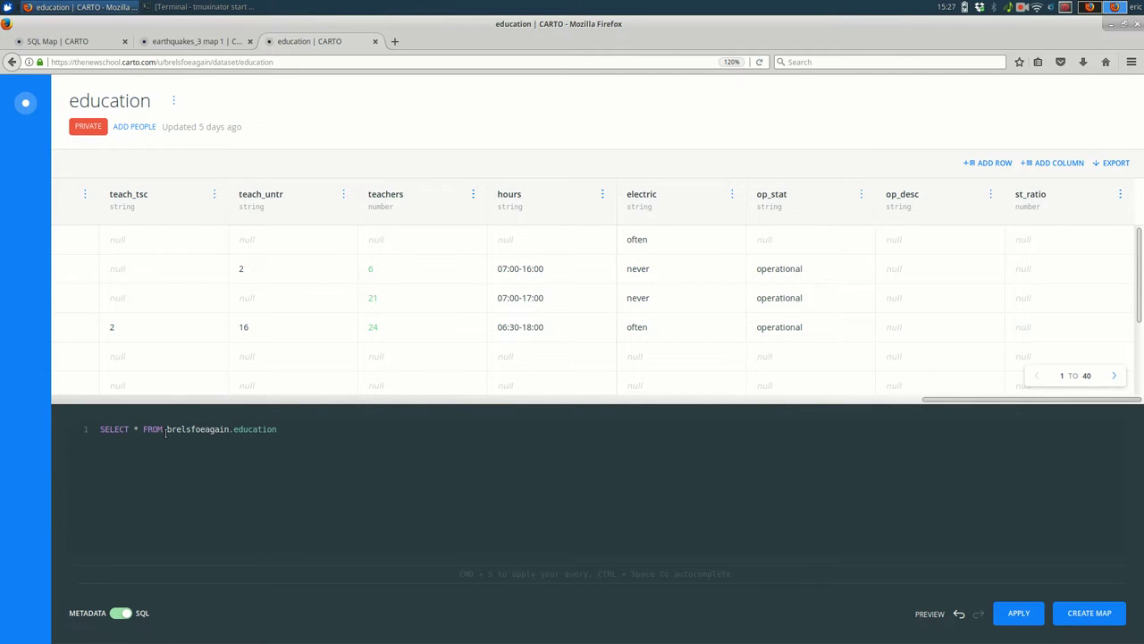
Rewrite the query's opening as UPDATE brelsfoeagain.education SET st_ratio.
{"action": "left_click", "coordinate": [163, 429]}
{"action": "key", "text": "shift+Home"}
{"action": "left_click", "coordinate": [163, 428]}
{"action": "type", "text": "UPDATE"}
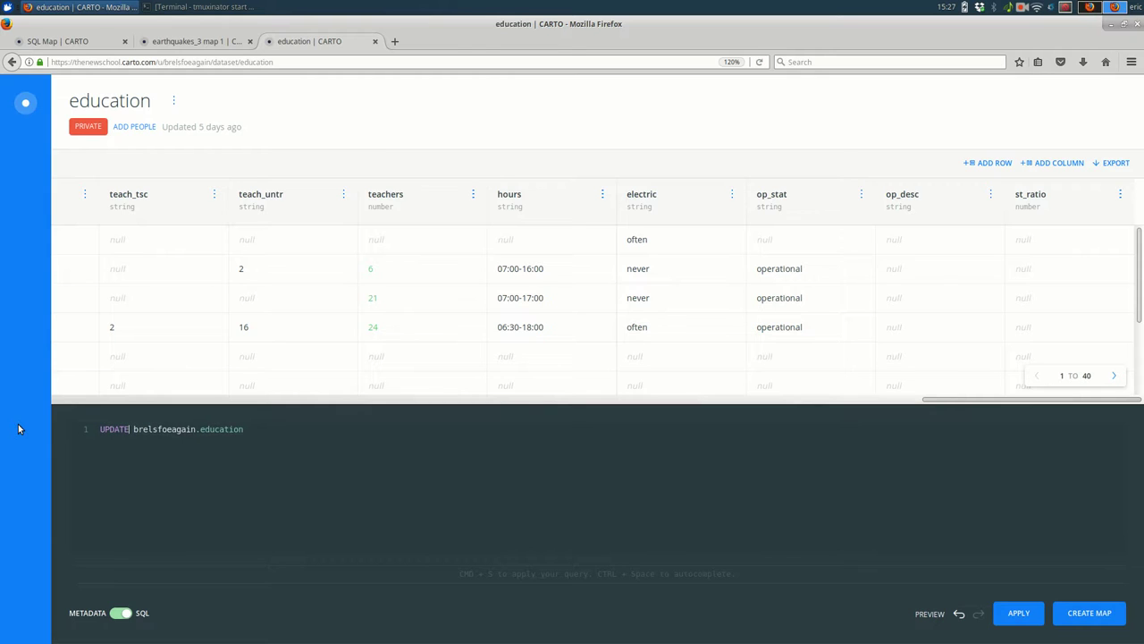
{"action": "key", "text": "ctrl+shift+Right"}
{"action": "key", "text": "ctrl+shift+Right"}
{"action": "key", "text": "Right"}
{"action": "type", "text": "SET st_ratiostuden"}
Complete the assignment as st_ratio = students / teachers using autocomplete.
{"action": "left_click", "coordinate": [227, 456]}
{"action": "type", "text": "/ teachers"}
{"action": "key", "text": "Return"}
{"action": "key", "text": "BackSpace"}
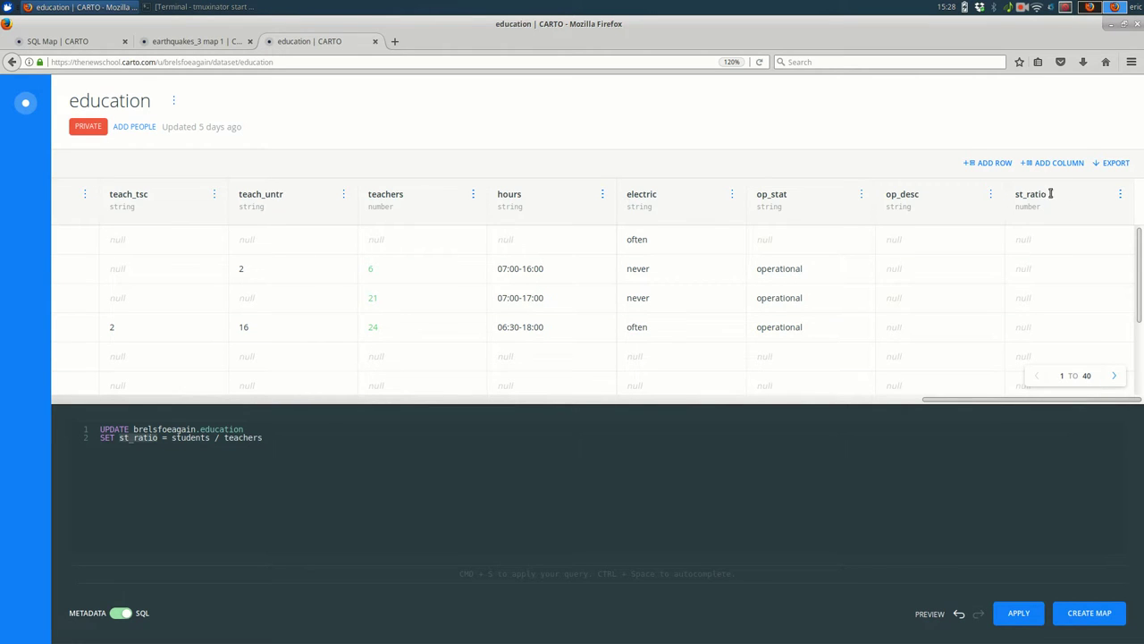
{"action": "left_click_drag", "start_coordinate": [171, 438], "coordinate": [320, 442]}
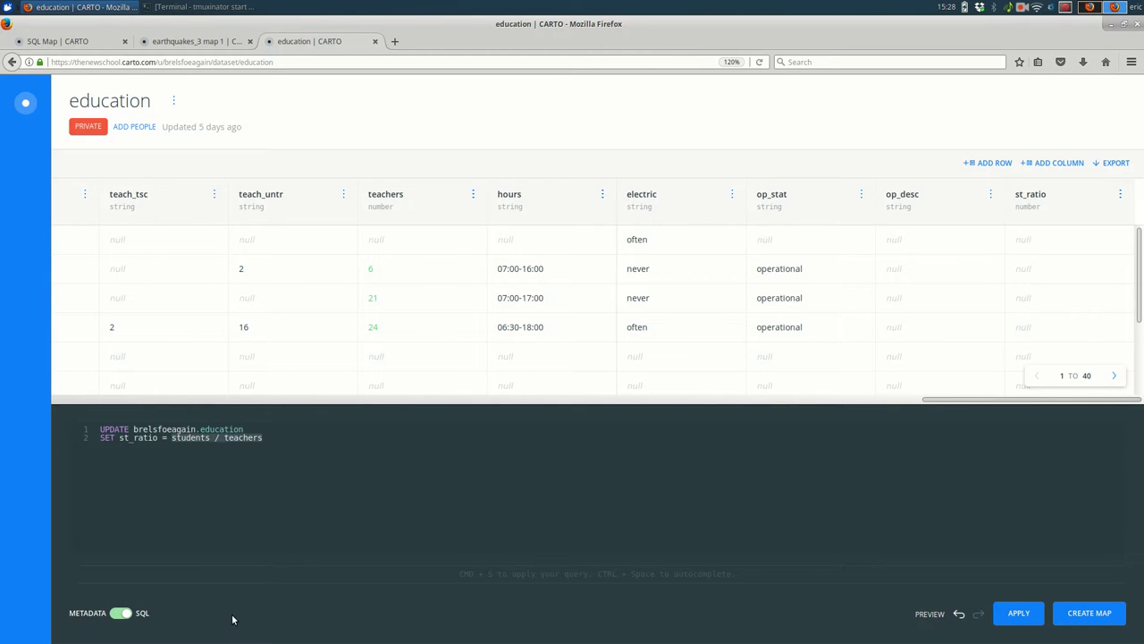
{"action": "left_click", "coordinate": [1018, 613]}
{"action": "left_click", "coordinate": [1019, 613]}
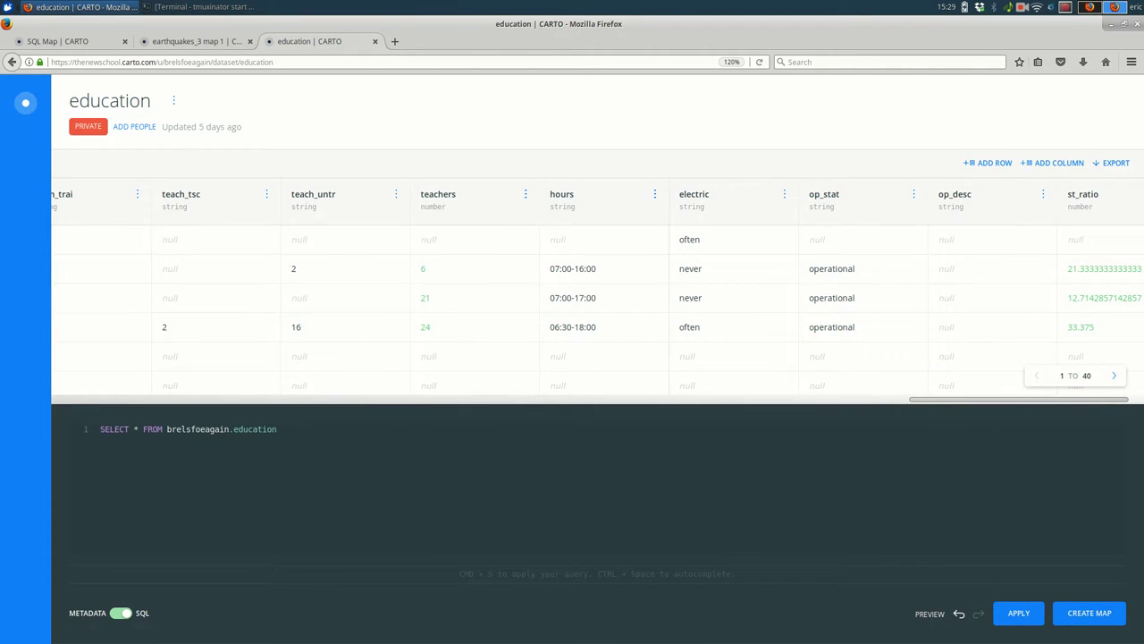
{"action": "scroll", "coordinate": [1042, 337], "scroll_direction": "down", "scroll_amount": 5}
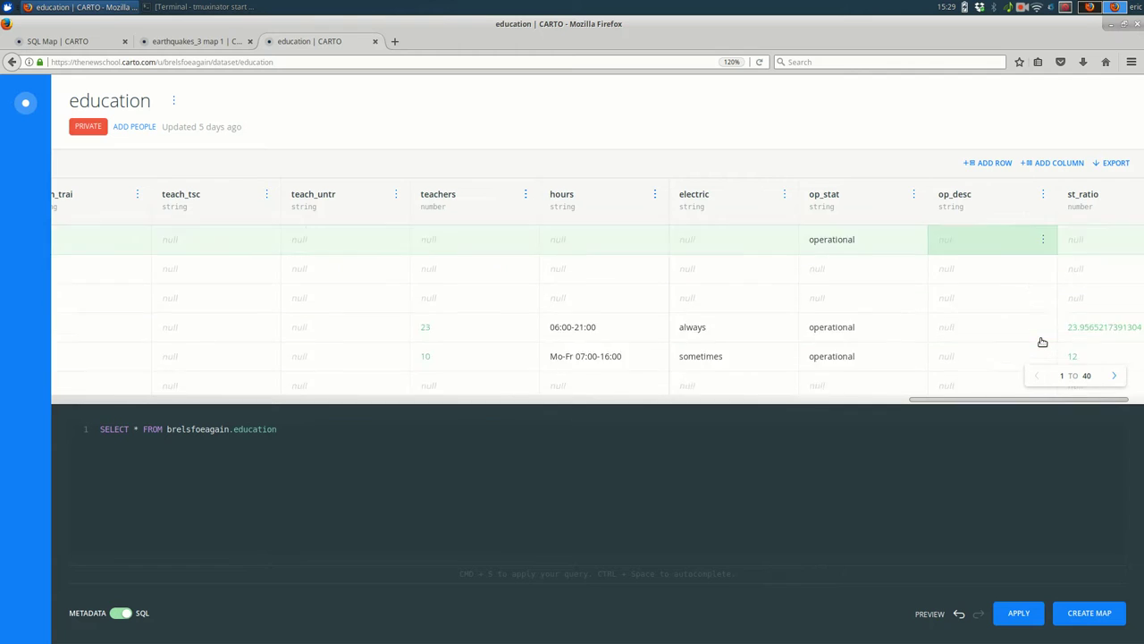
{"action": "scroll", "coordinate": [1043, 340], "scroll_direction": "down", "scroll_amount": 5}
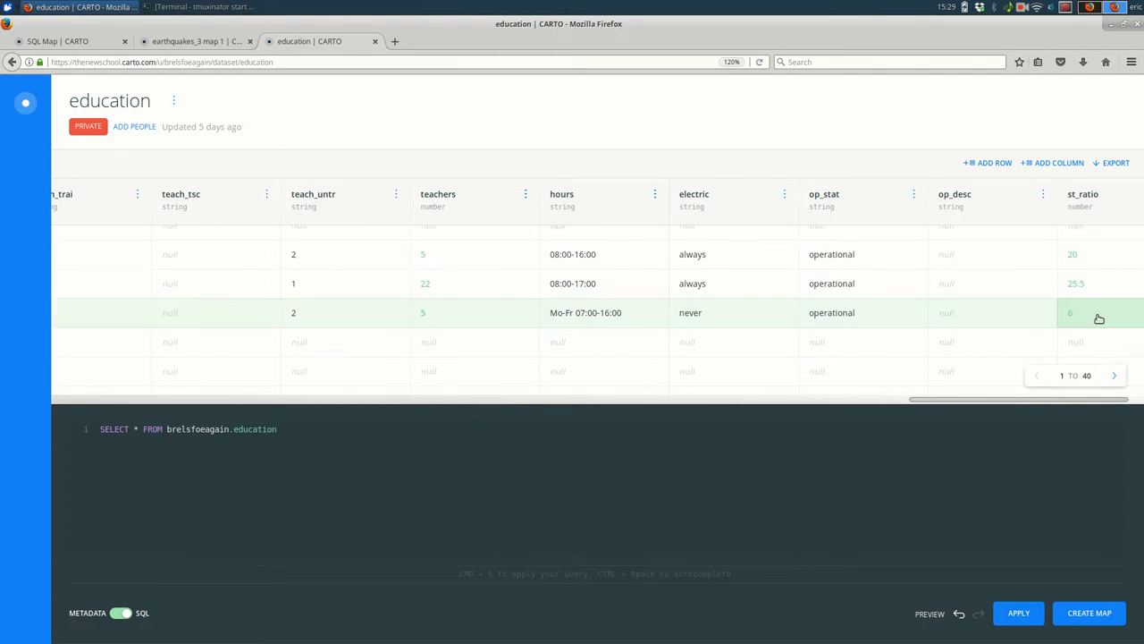
{"action": "scroll", "coordinate": [1098, 320], "scroll_direction": "up", "scroll_amount": 1}
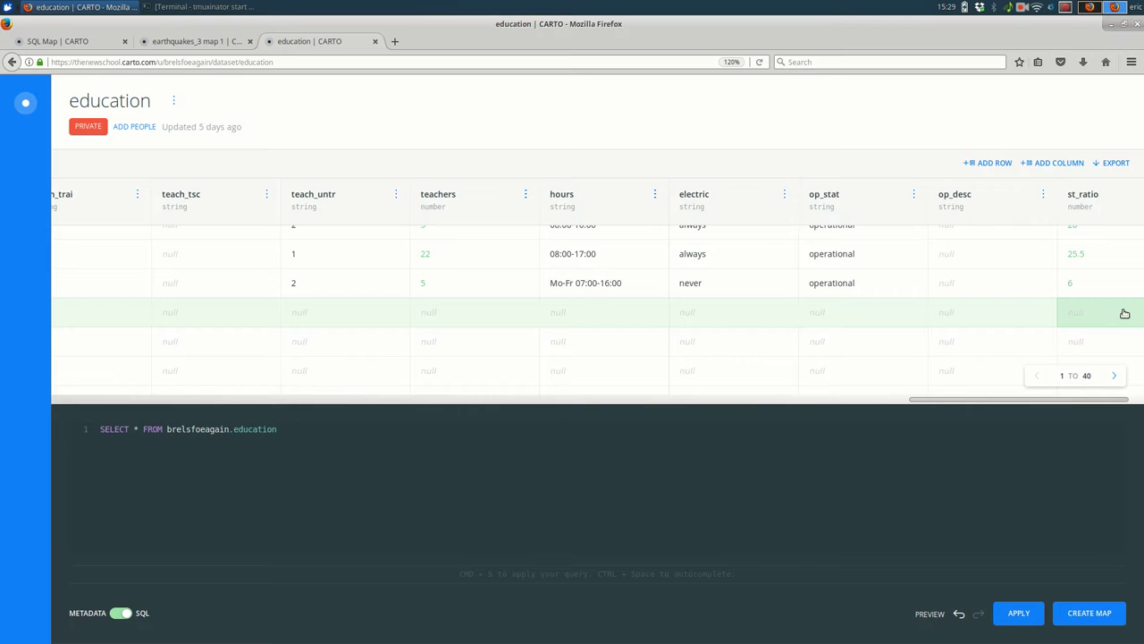
Create education map 3 from the dataset and open the education layer's details.
{"action": "left_click", "coordinate": [1090, 613]}
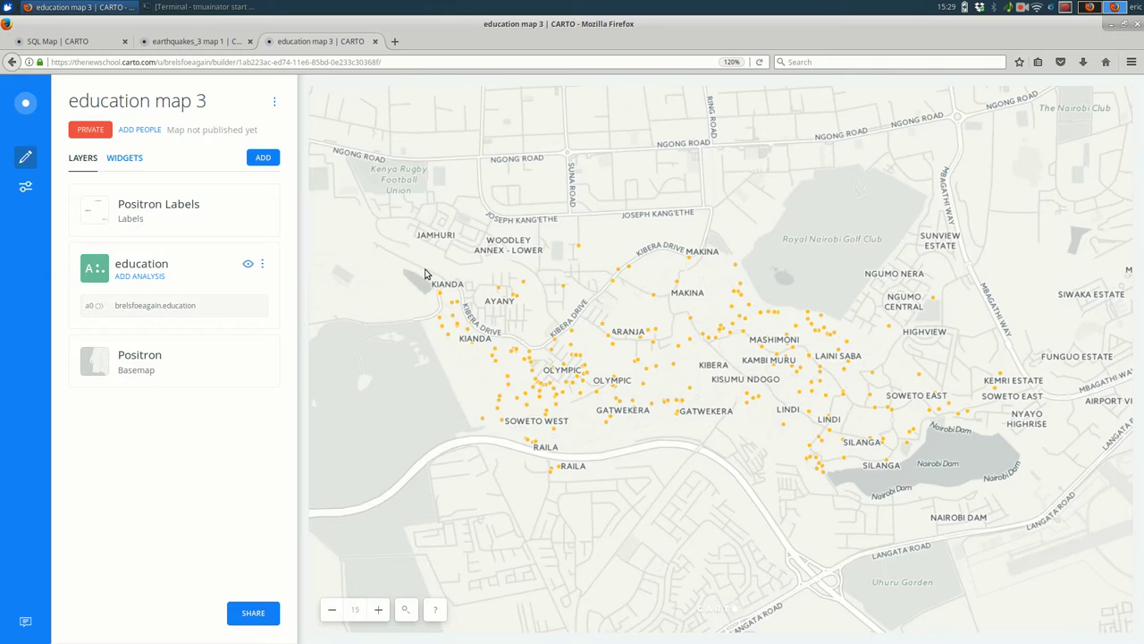
{"action": "left_click", "coordinate": [137, 266]}
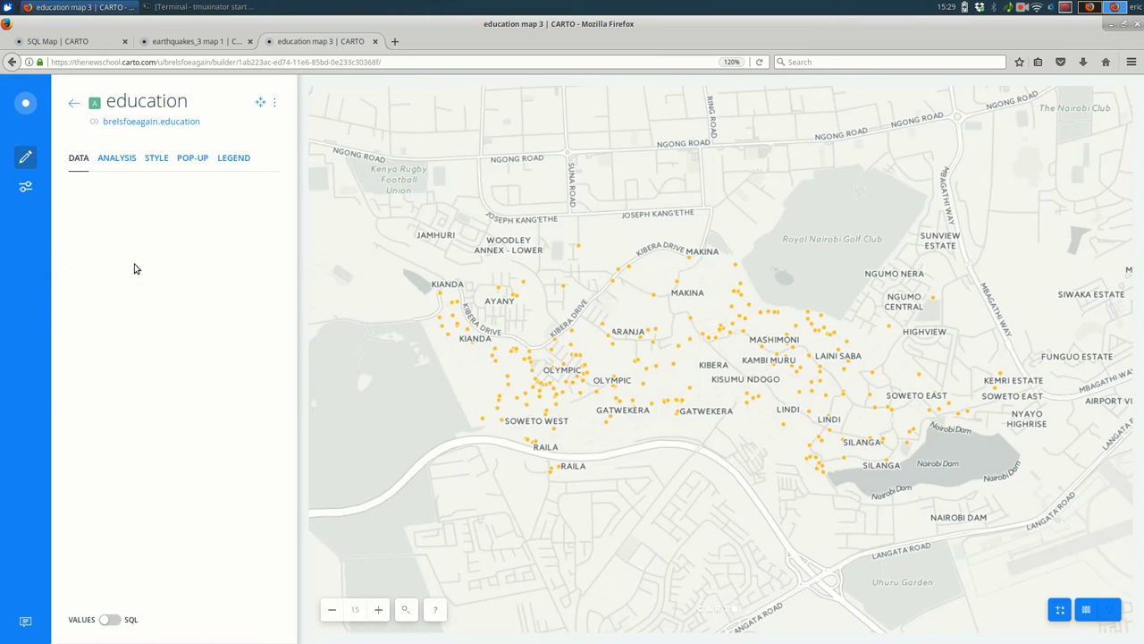
Size the education layer's points by the st_ratio column.
{"action": "left_click", "coordinate": [158, 159]}
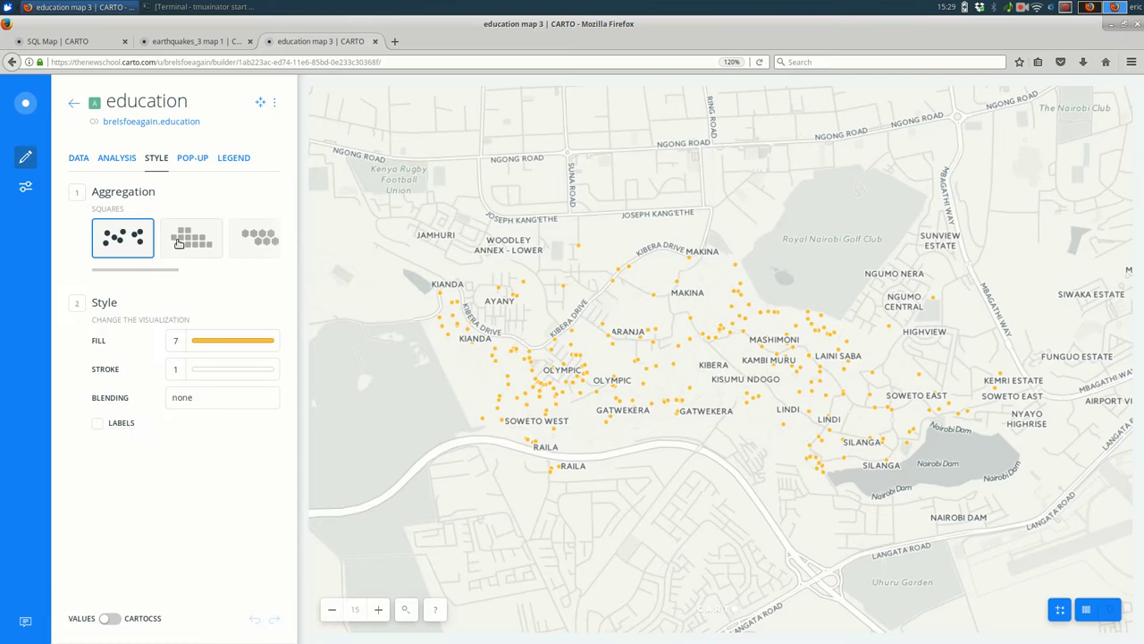
{"action": "left_click", "coordinate": [172, 344]}
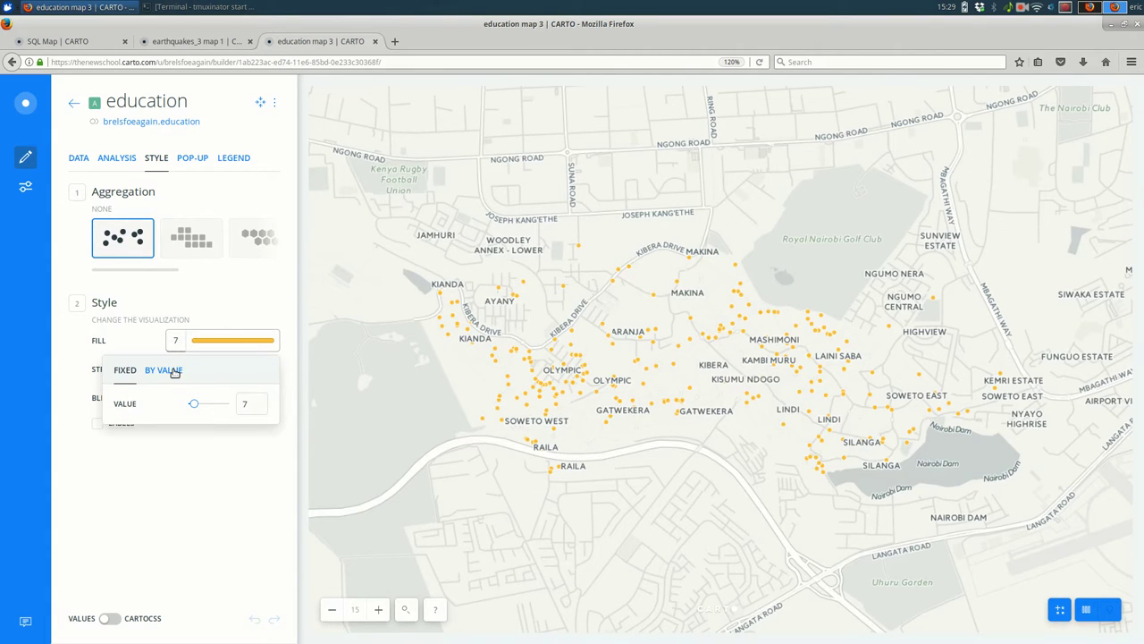
{"action": "left_click", "coordinate": [173, 371]}
{"action": "scroll", "coordinate": [248, 431], "scroll_direction": "down", "scroll_amount": 3}
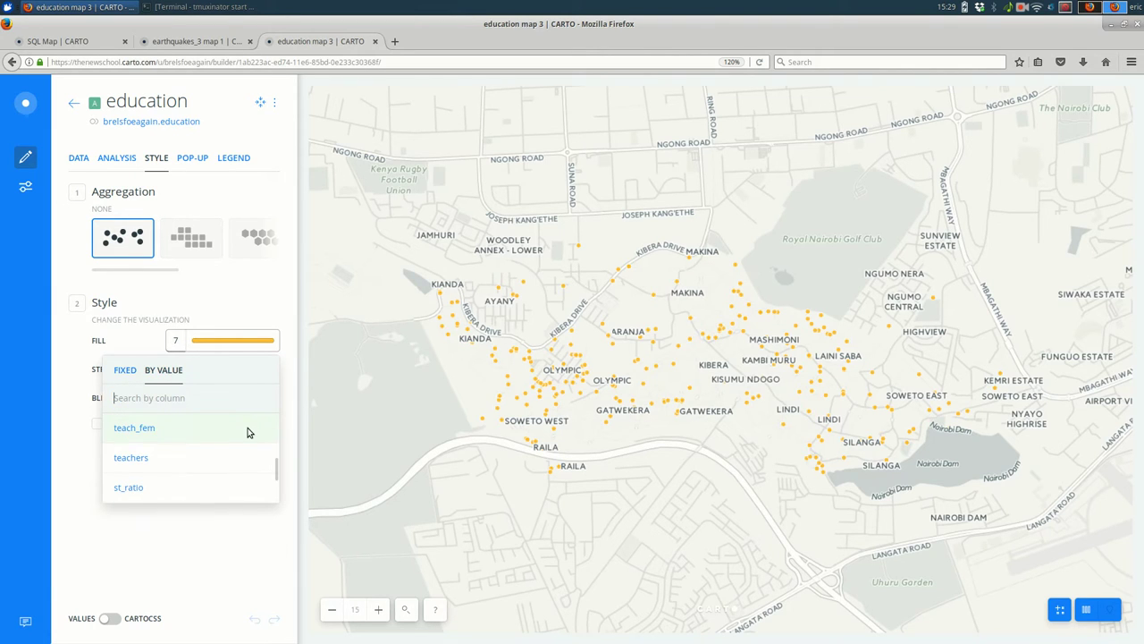
{"action": "left_click", "coordinate": [154, 492]}
{"action": "left_click", "coordinate": [349, 524]}
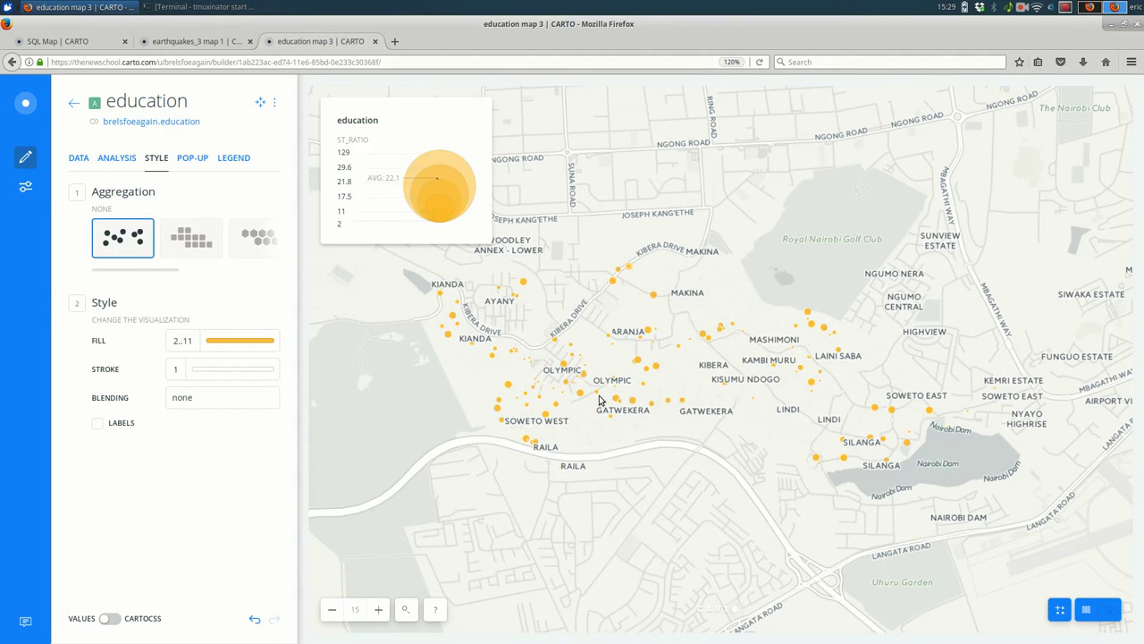
Colour the education points by st_ratio on a pink-to-dark-red ramp.
{"action": "left_click", "coordinate": [228, 338]}
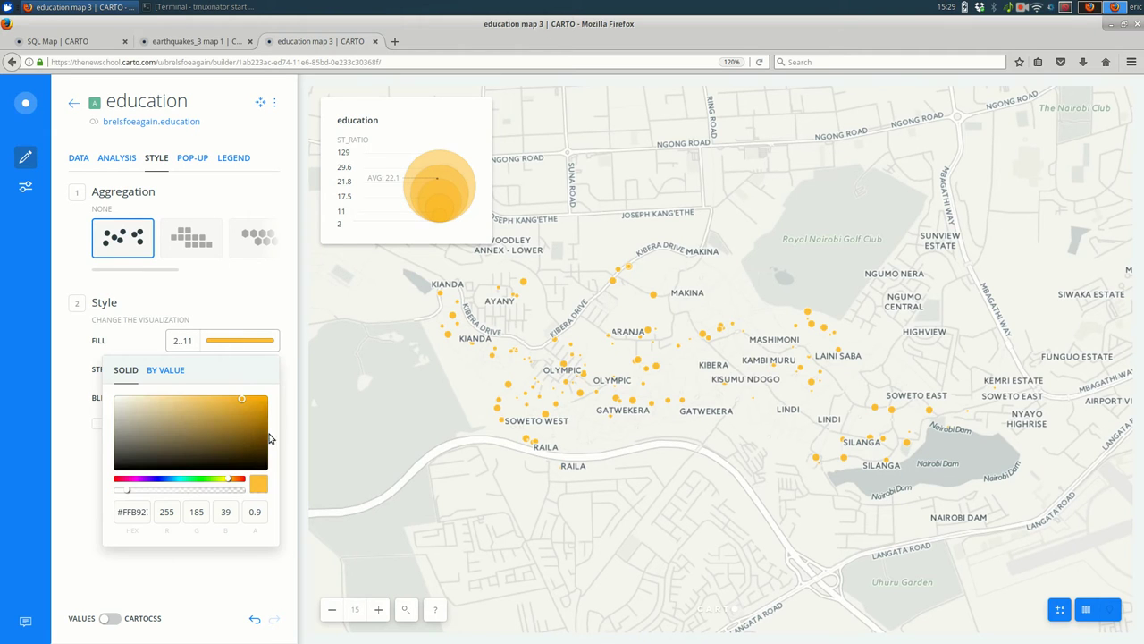
{"action": "left_click", "coordinate": [165, 369]}
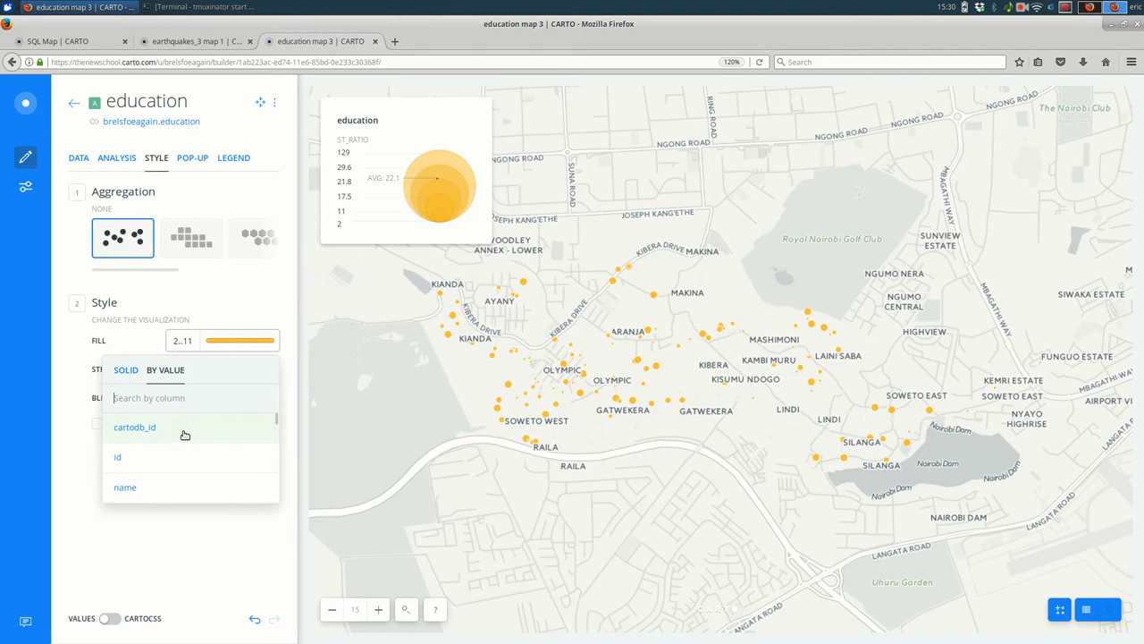
{"action": "scroll", "coordinate": [185, 434], "scroll_direction": "down", "scroll_amount": 6}
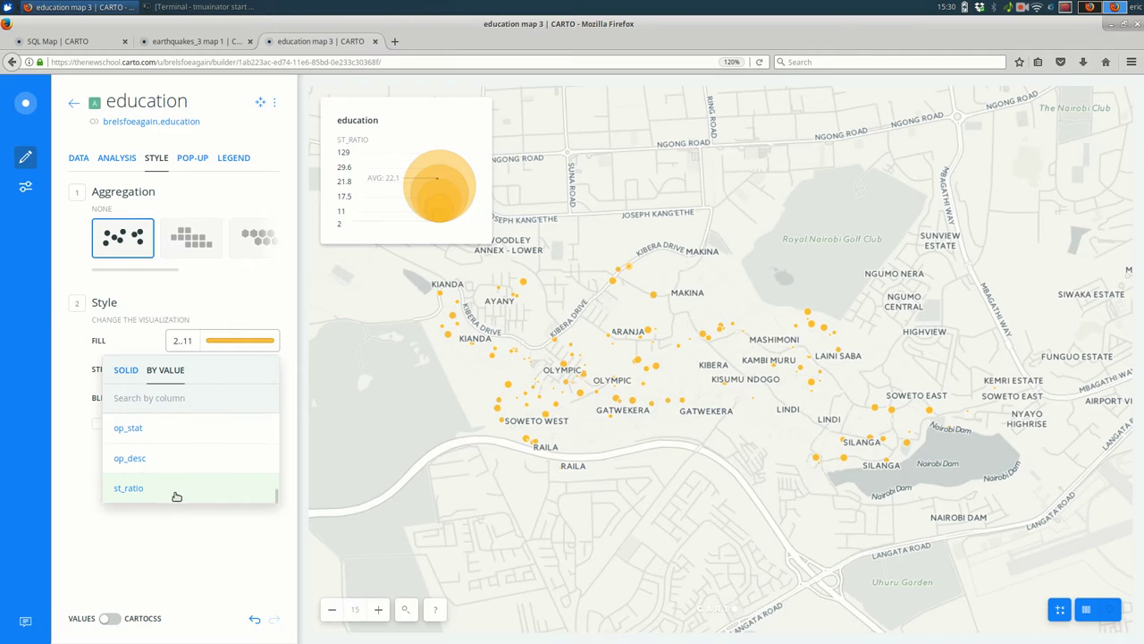
{"action": "left_click", "coordinate": [183, 499]}
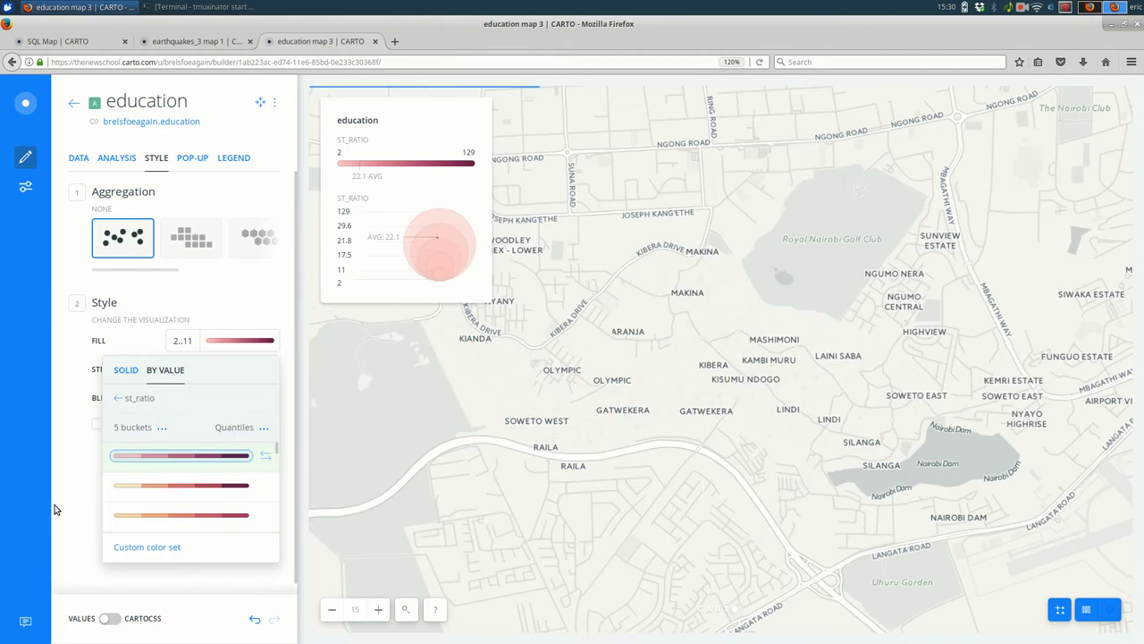
{"action": "left_click", "coordinate": [77, 478]}
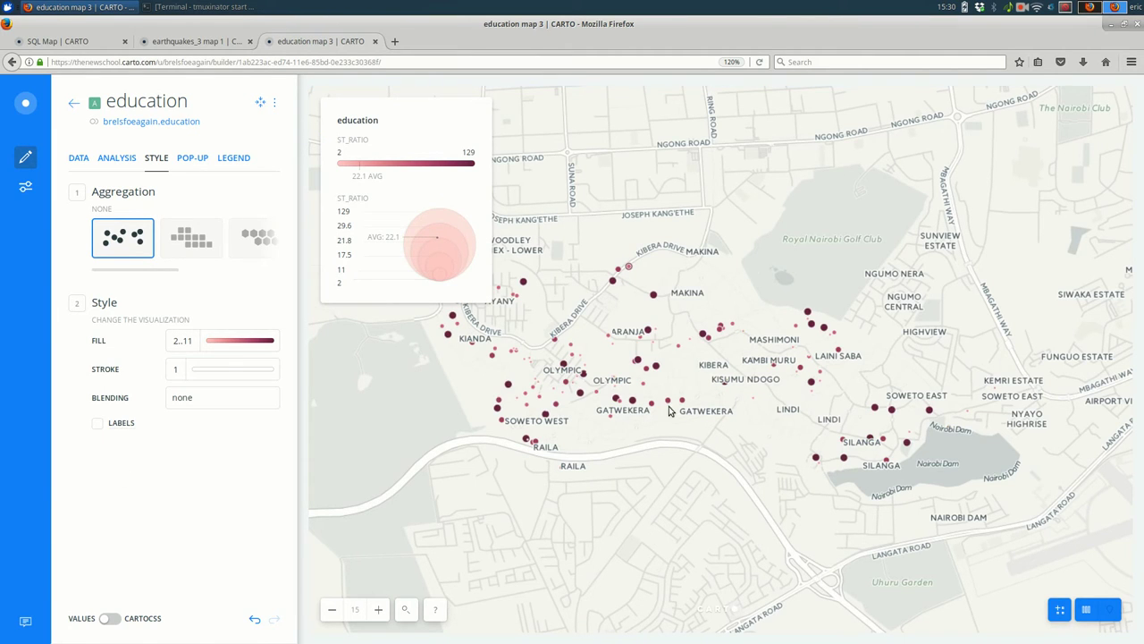
Raise the maximum point size for the st_ratio-based sizing.
{"action": "left_click", "coordinate": [179, 342]}
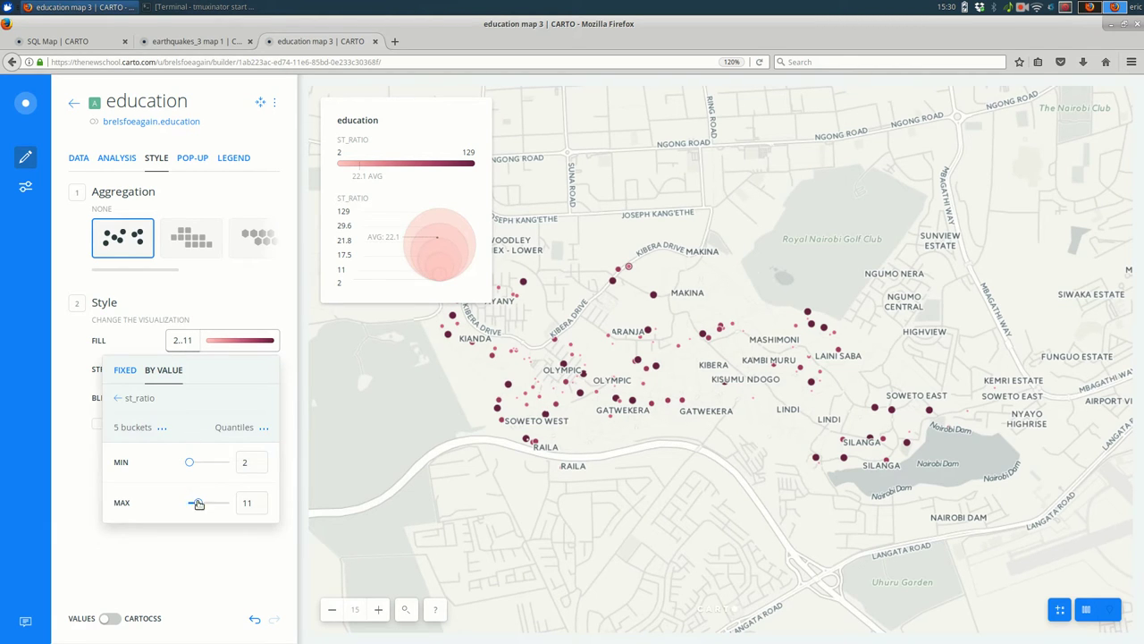
{"action": "left_click_drag", "start_coordinate": [197, 502], "coordinate": [224, 515]}
{"action": "left_click", "coordinate": [245, 570]}
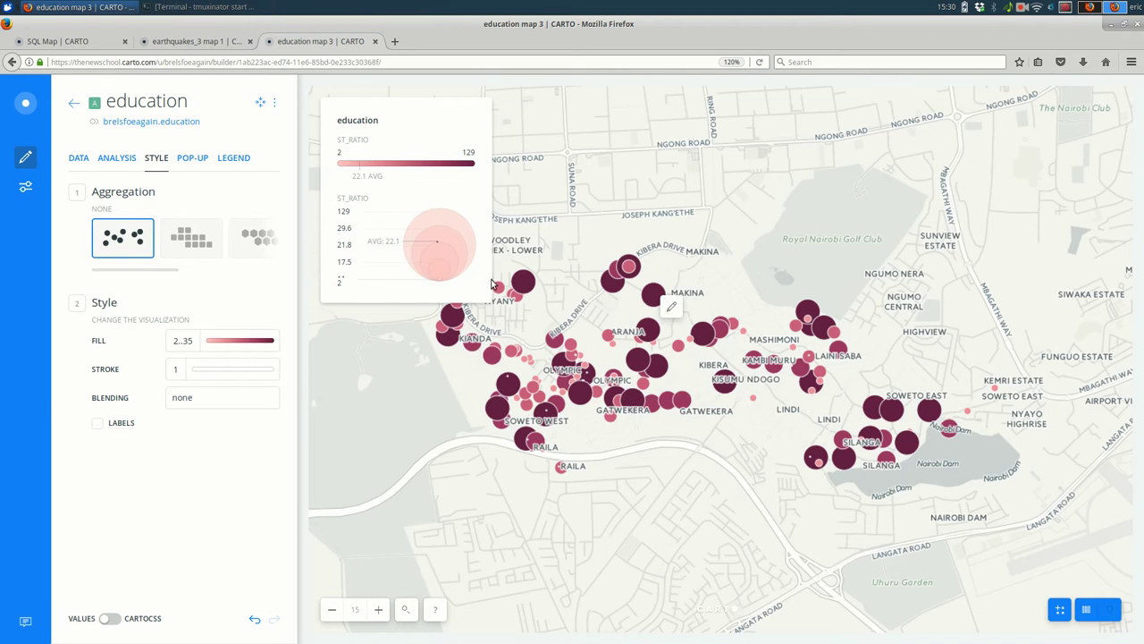
Add st_ratio to the education points' hover pop-up and preview it on the map.
{"action": "left_click", "coordinate": [196, 161]}
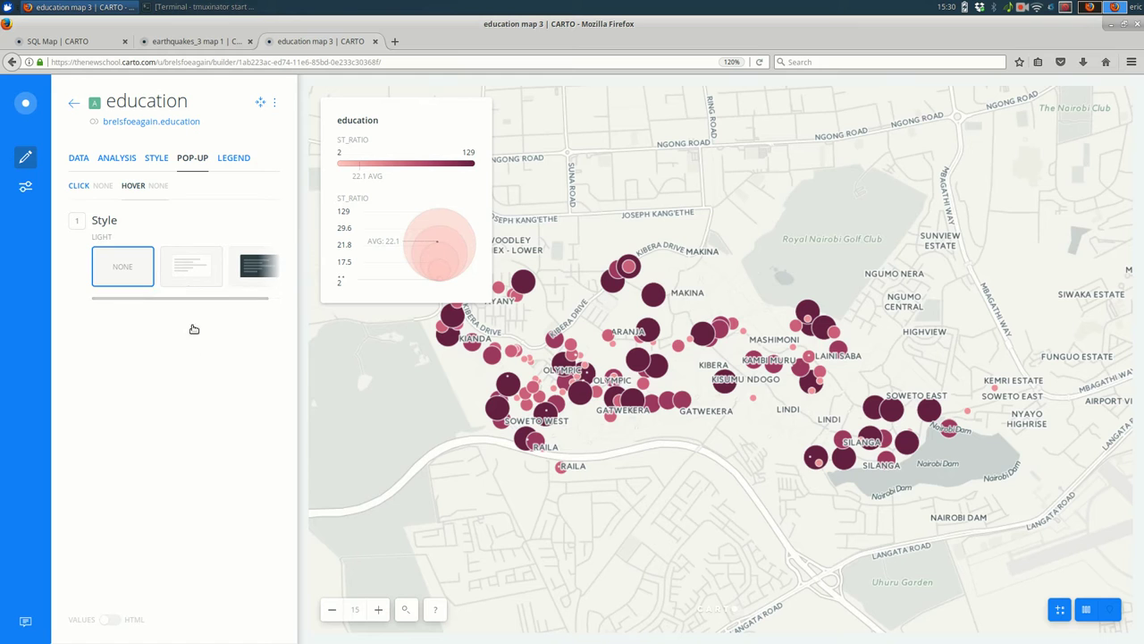
{"action": "scroll", "coordinate": [118, 434], "scroll_direction": "down", "scroll_amount": 5}
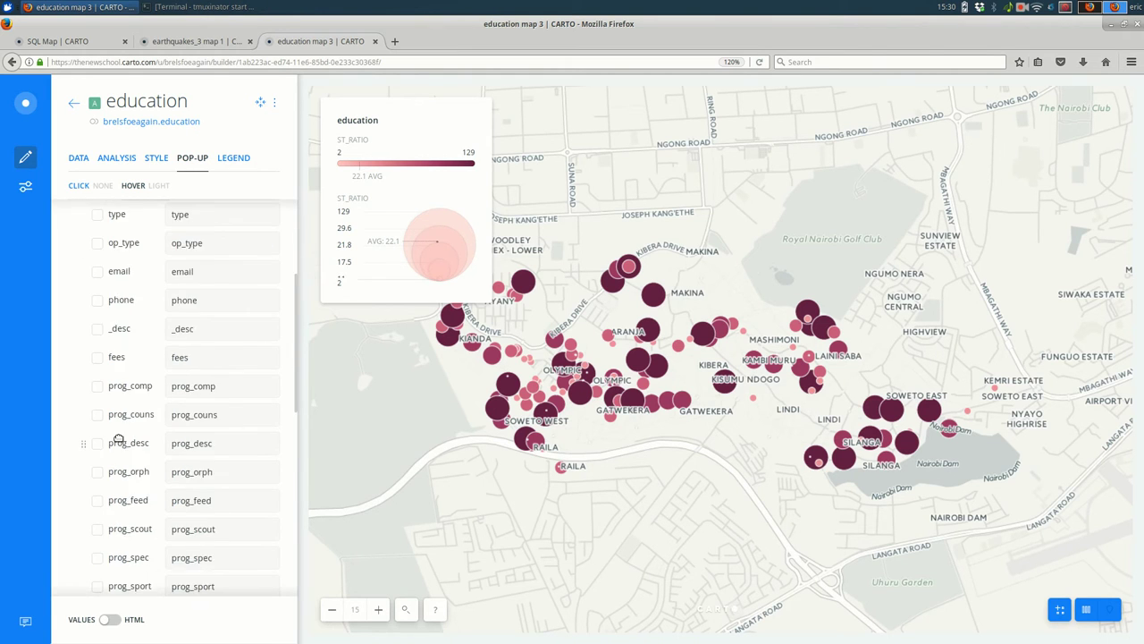
{"action": "scroll", "coordinate": [118, 438], "scroll_direction": "down", "scroll_amount": 4}
{"action": "left_click", "coordinate": [97, 549]}
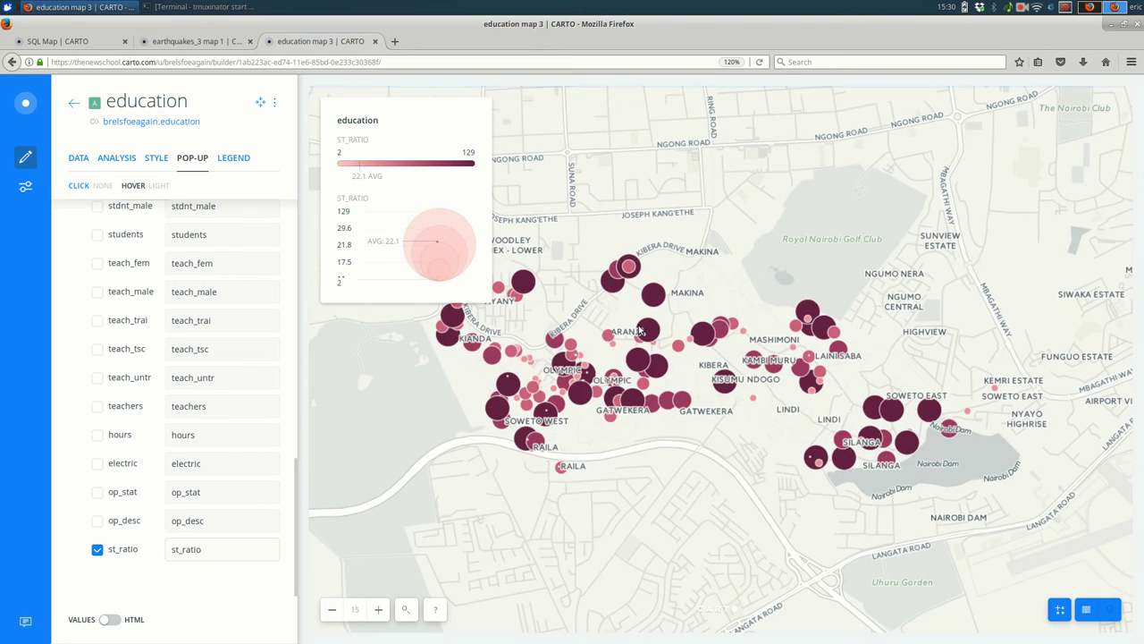
{"action": "mouse_move", "coordinate": [649, 330]}
{"action": "mouse_move", "coordinate": [615, 348]}
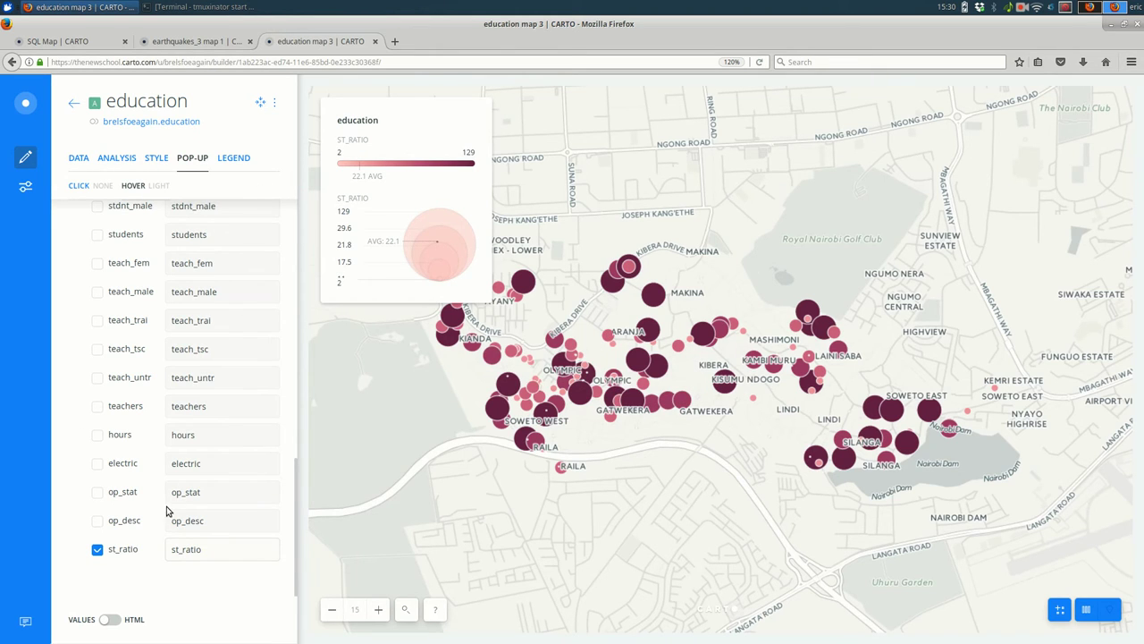
Add teachers and students to the hover pop-up and check it over several points.
{"action": "left_click", "coordinate": [98, 406]}
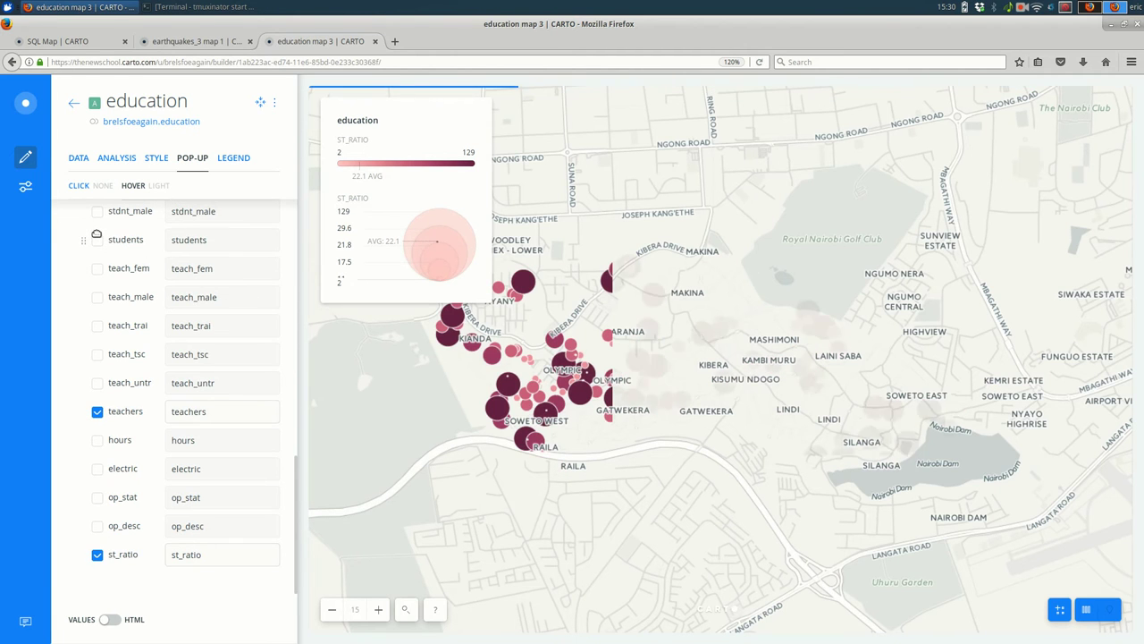
{"action": "left_click", "coordinate": [97, 237]}
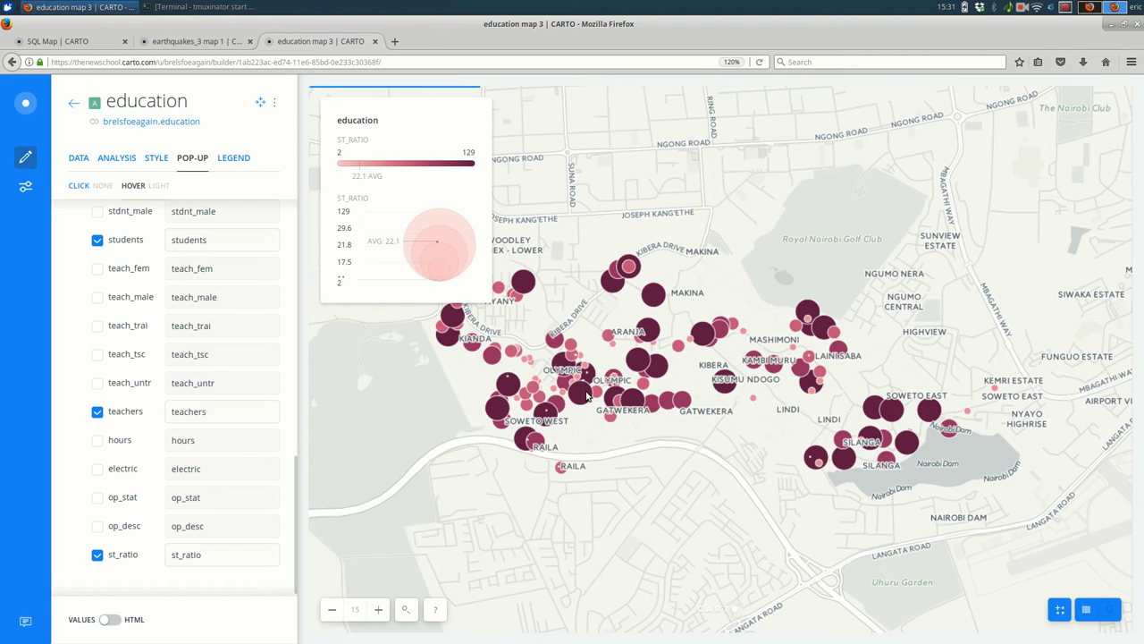
{"action": "mouse_move", "coordinate": [588, 394]}
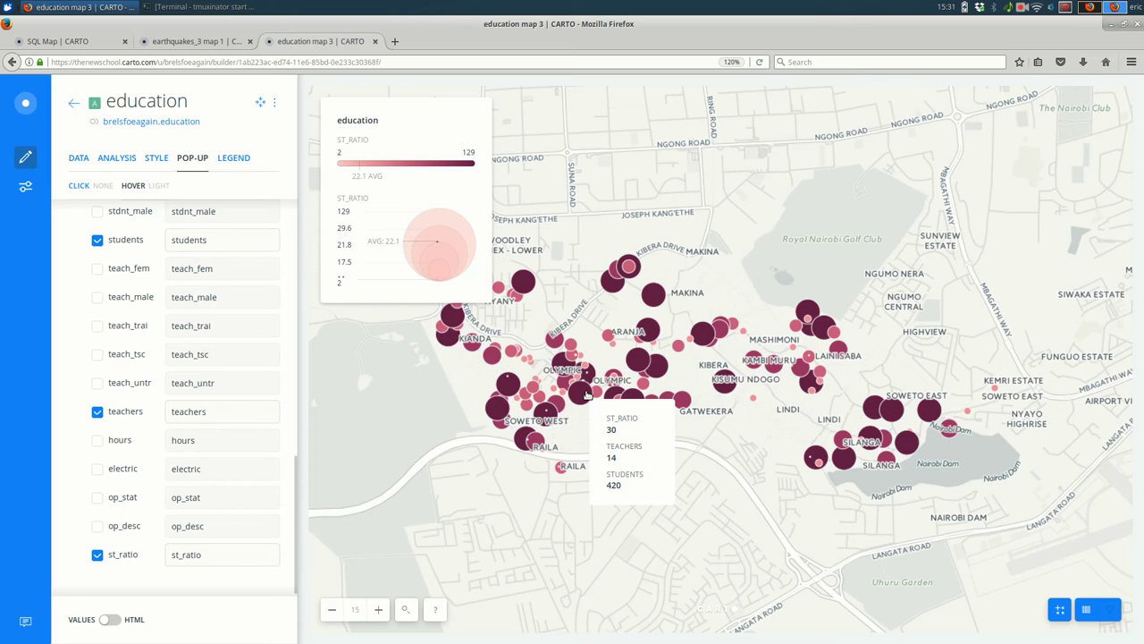
{"action": "mouse_move", "coordinate": [627, 406]}
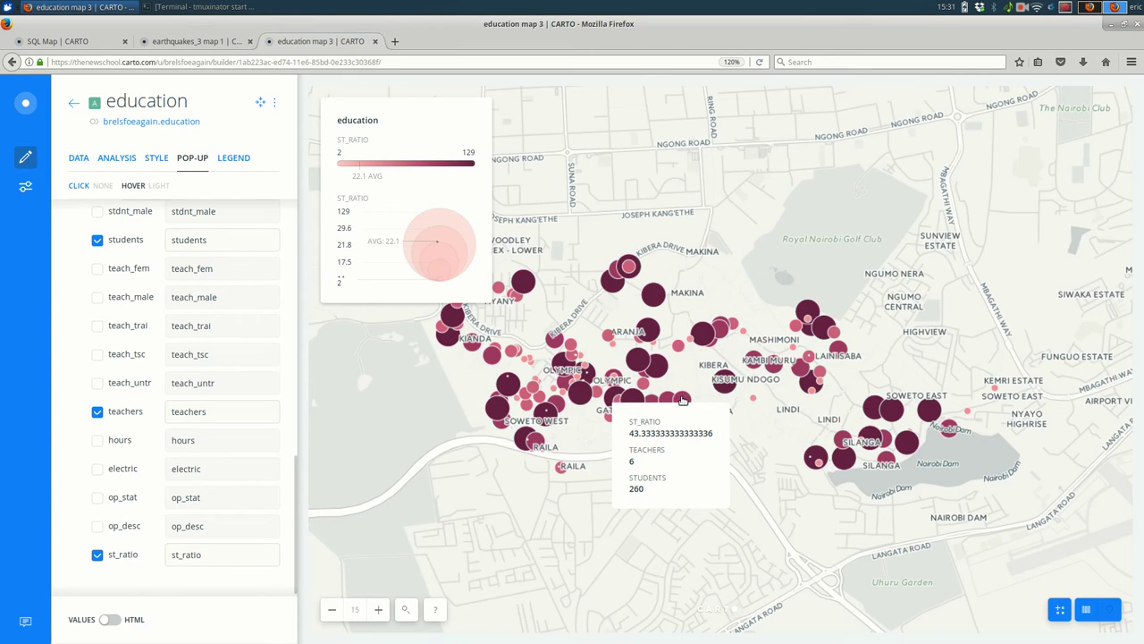
{"action": "mouse_move", "coordinate": [602, 279]}
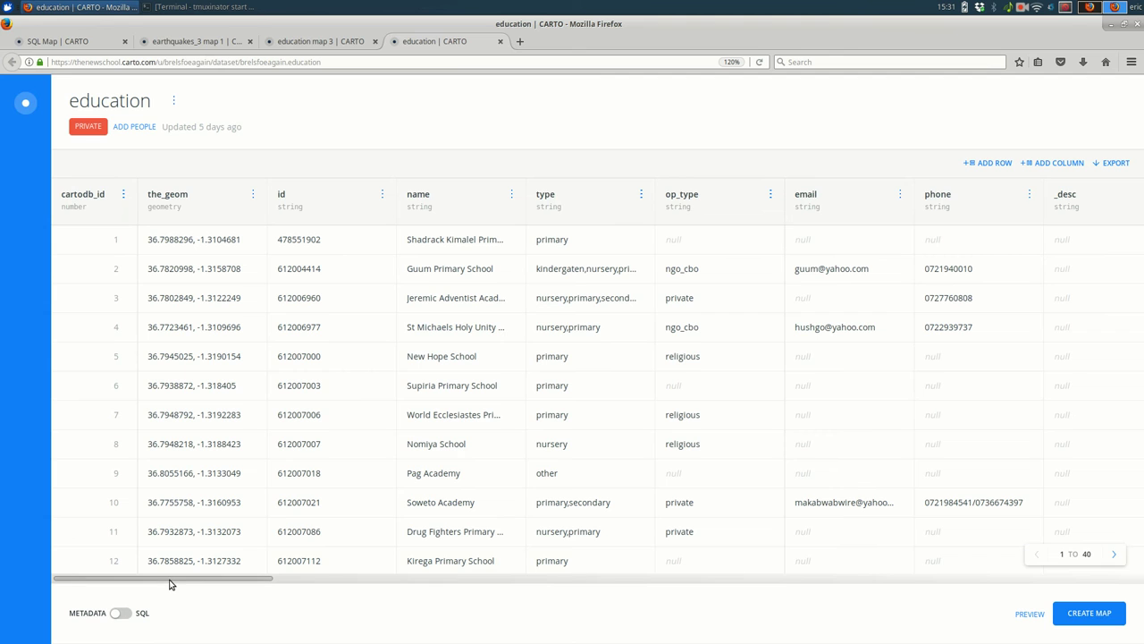
Restore the earlier UPDATE query in the education dataset's SQL editor.
{"action": "left_click_drag", "start_coordinate": [170, 579], "coordinate": [1108, 578]}
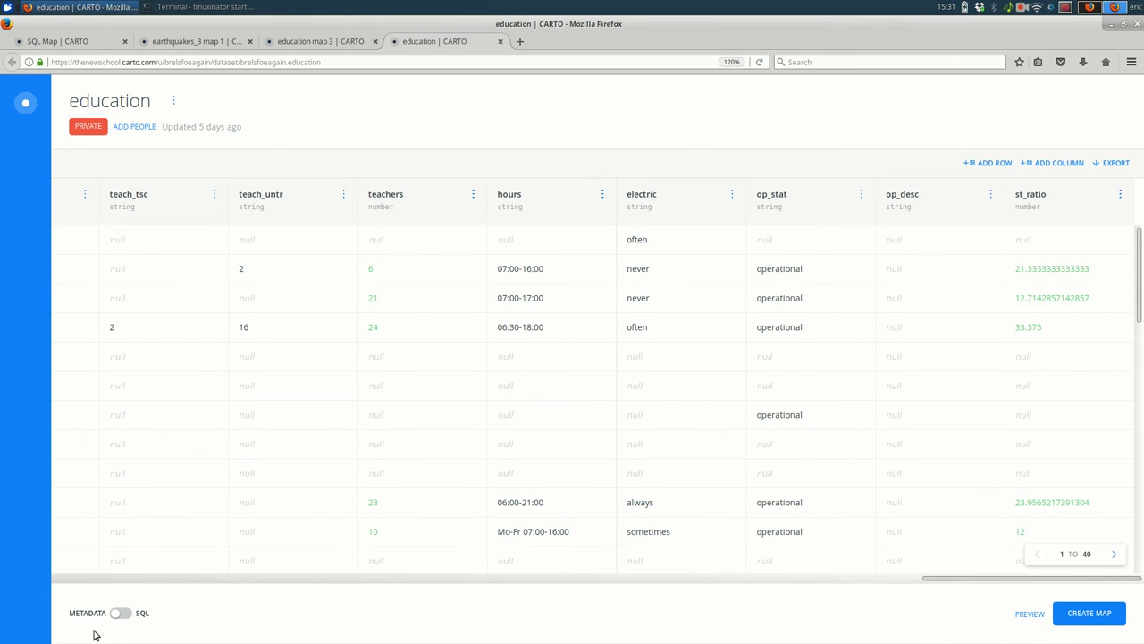
{"action": "left_click", "coordinate": [119, 613]}
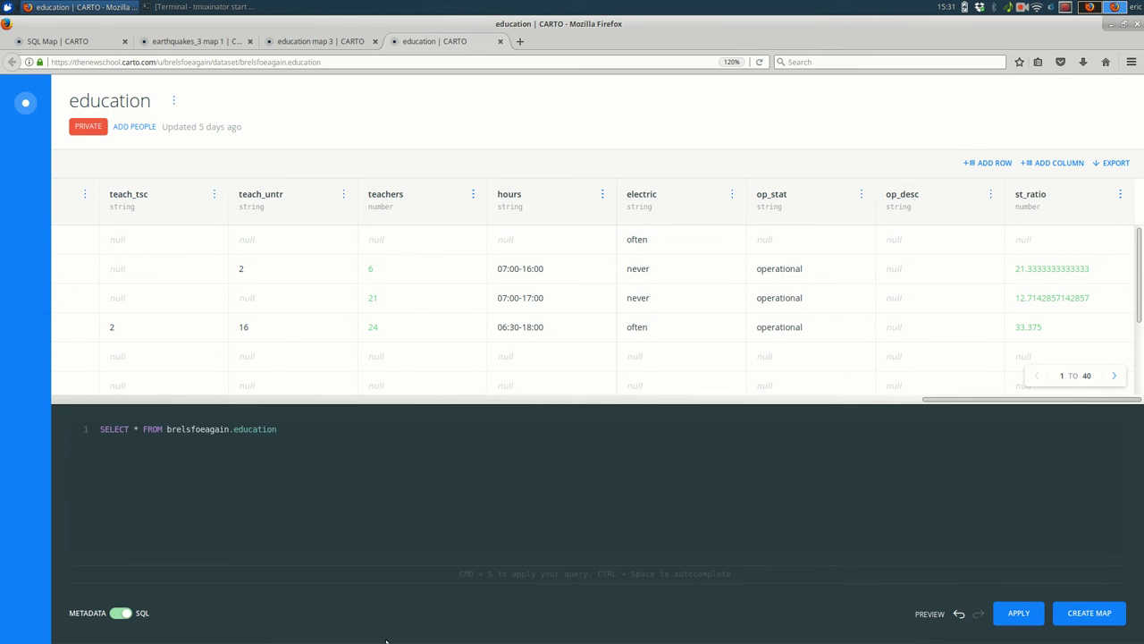
{"action": "left_click", "coordinate": [960, 615]}
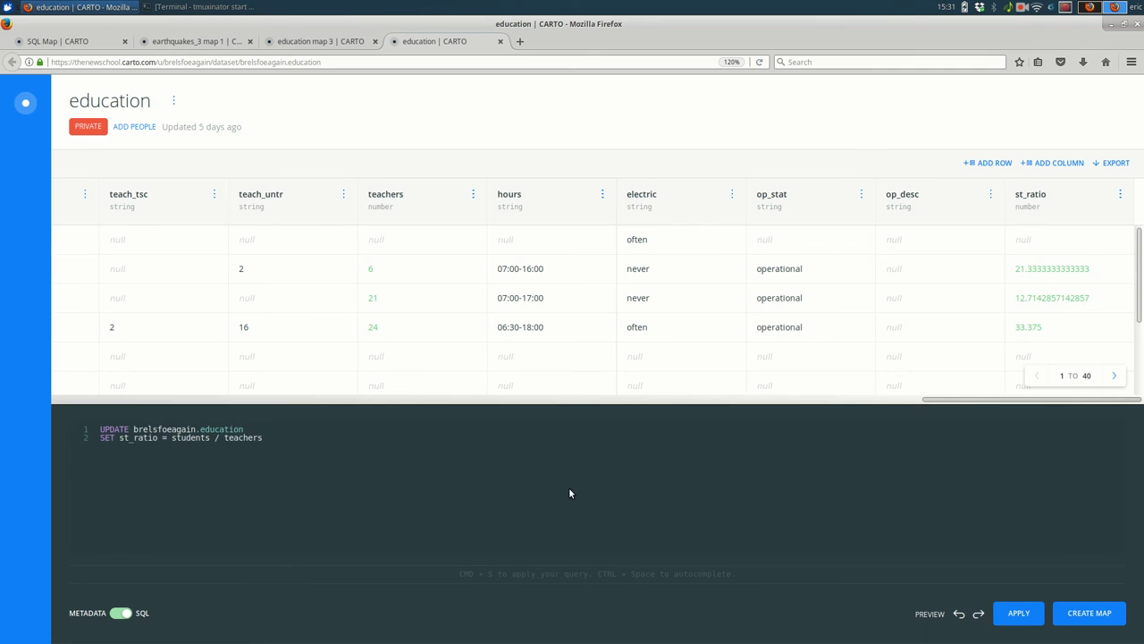
Highlight the query's UPDATE, owner prefix, SET and st_ratio parts in turn.
{"action": "double_click", "coordinate": [103, 429]}
{"action": "double_click", "coordinate": [138, 429]}
{"action": "double_click", "coordinate": [107, 438]}
{"action": "double_click", "coordinate": [136, 437]}
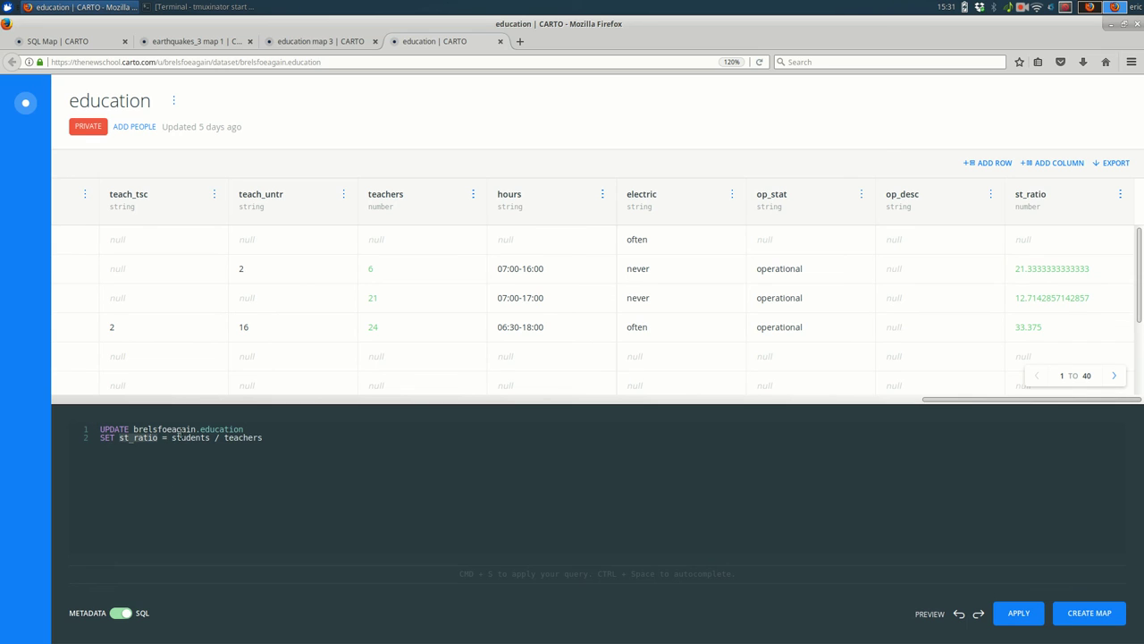